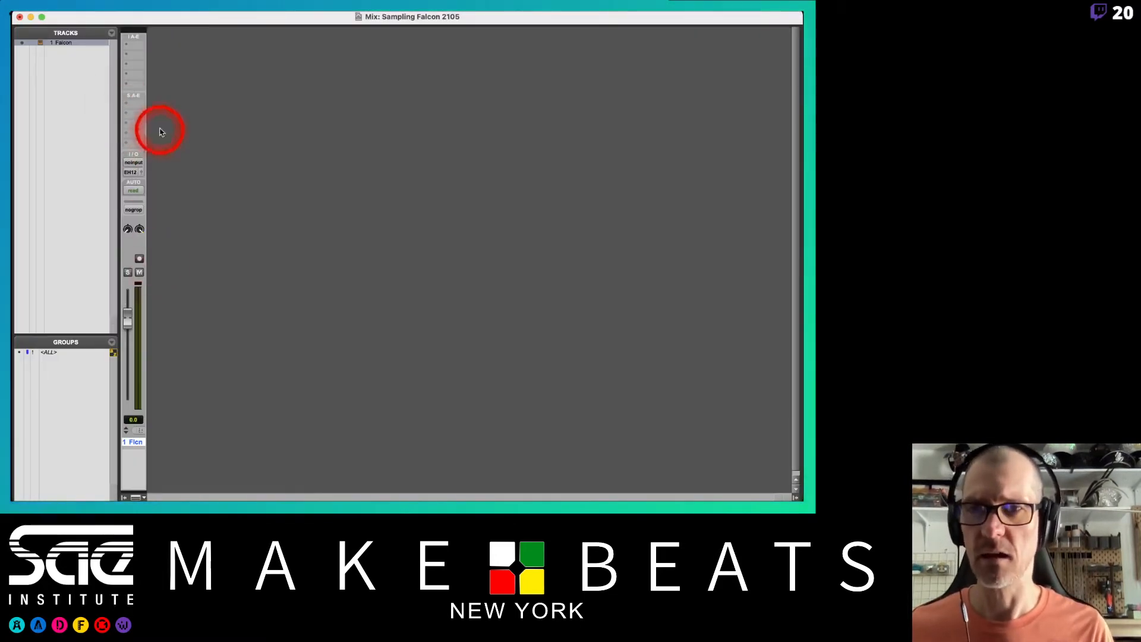
Turn off Narrow Mix so the Falcon channel strip is shown at full width
{"action": "mouse_move", "coordinate": [132, 5]}
{"action": "left_click", "coordinate": [171, 16]}
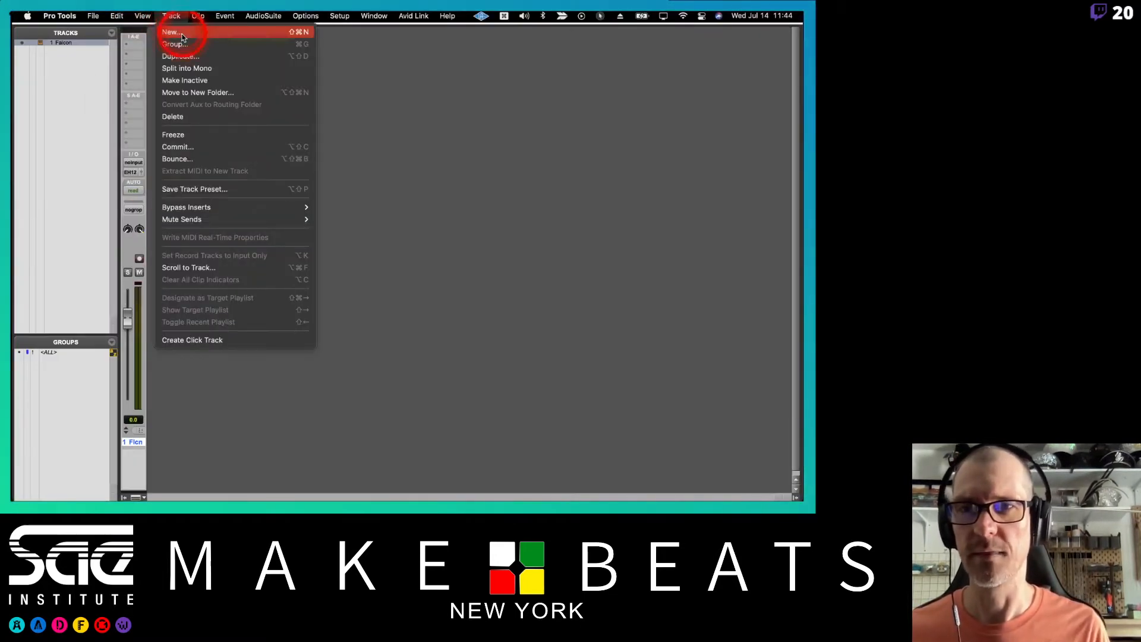
{"action": "mouse_move", "coordinate": [142, 16]}
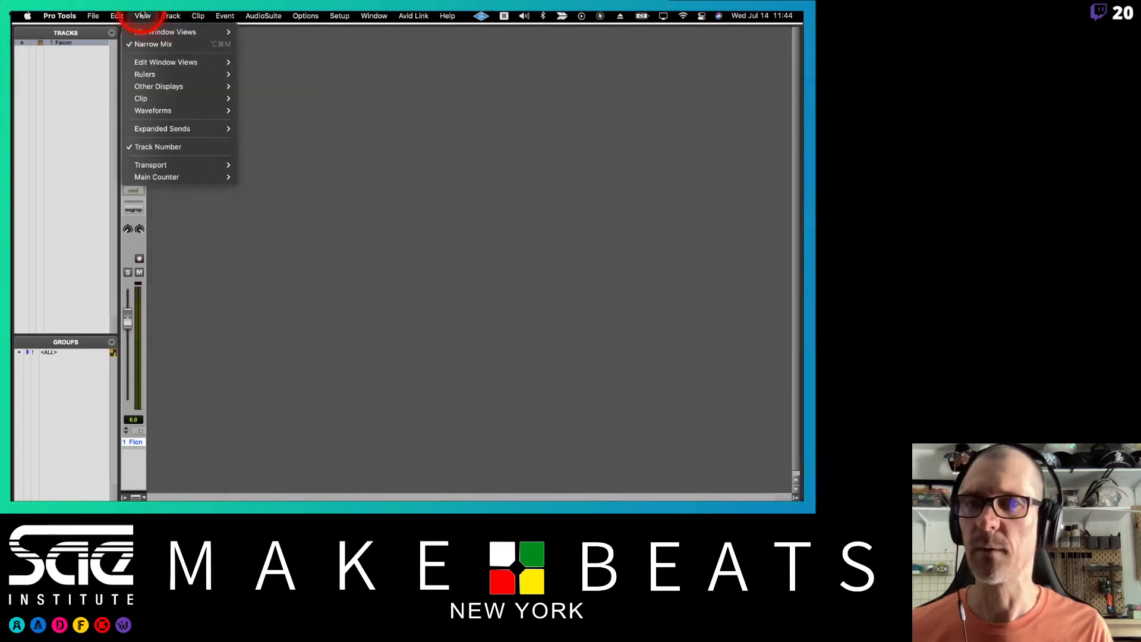
{"action": "left_click", "coordinate": [144, 48]}
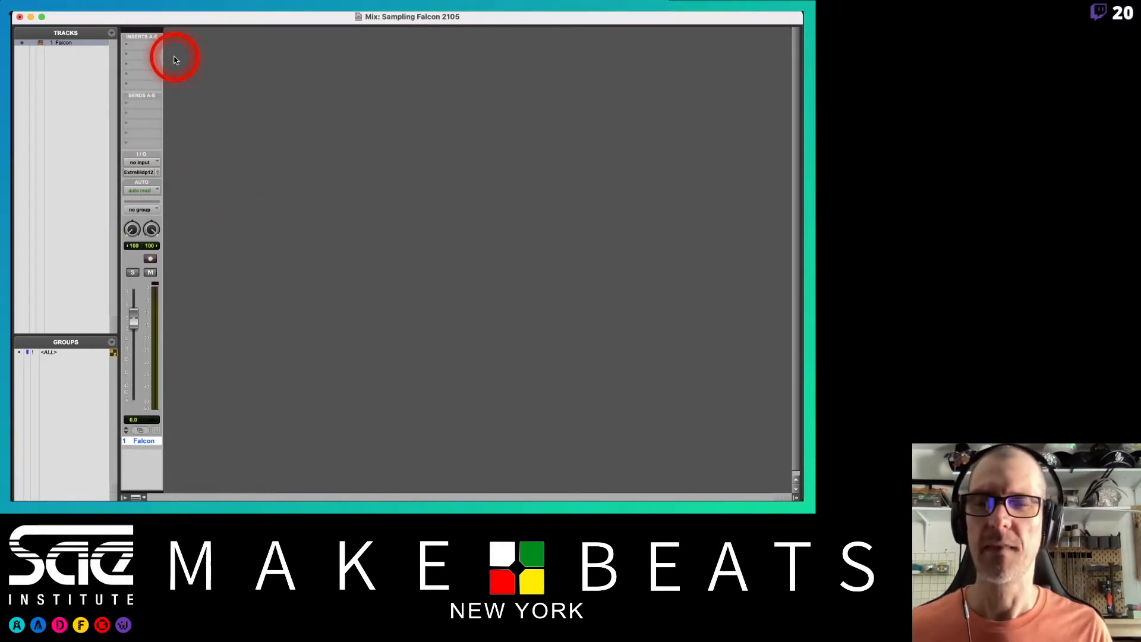
Check the Pro Tools version information, and close it
{"action": "left_click", "coordinate": [59, 16]}
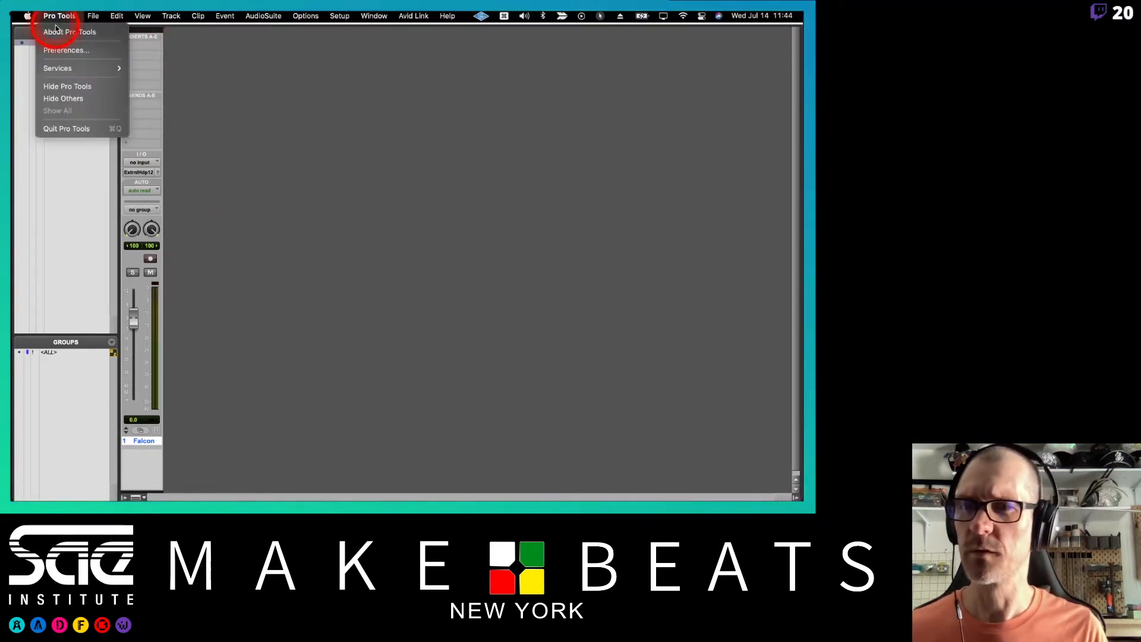
{"action": "left_click", "coordinate": [58, 32]}
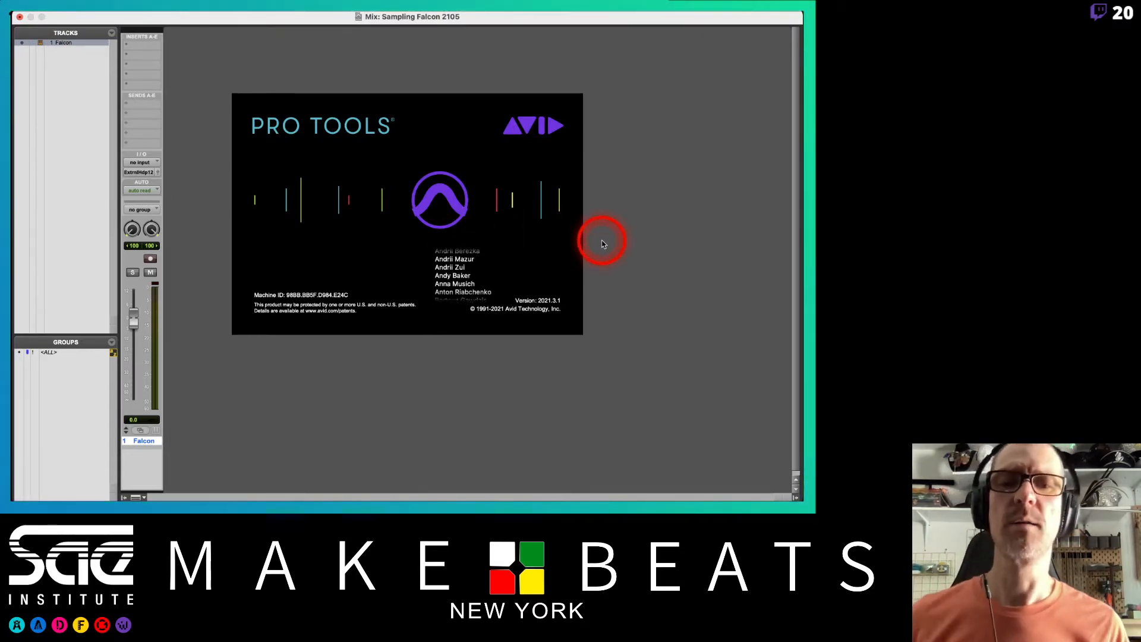
{"action": "left_click", "coordinate": [575, 214]}
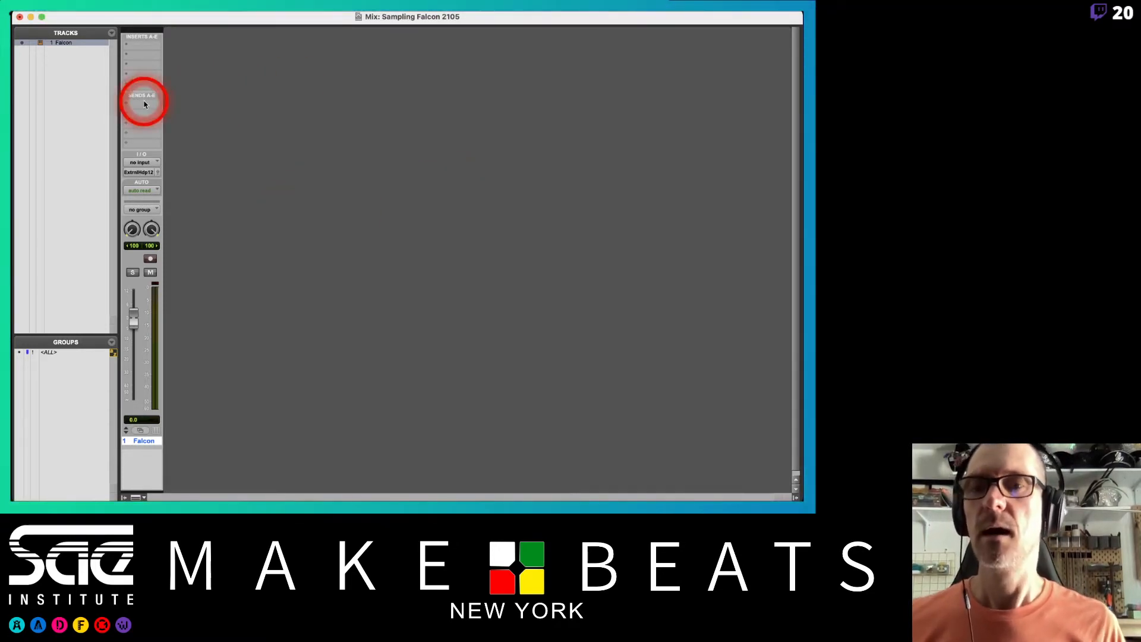
Insert the multichannel instrument plug-in Falcon (stereo) on the Falcon track and move its window up so the whole interface fits on screen
{"action": "left_click", "coordinate": [147, 49]}
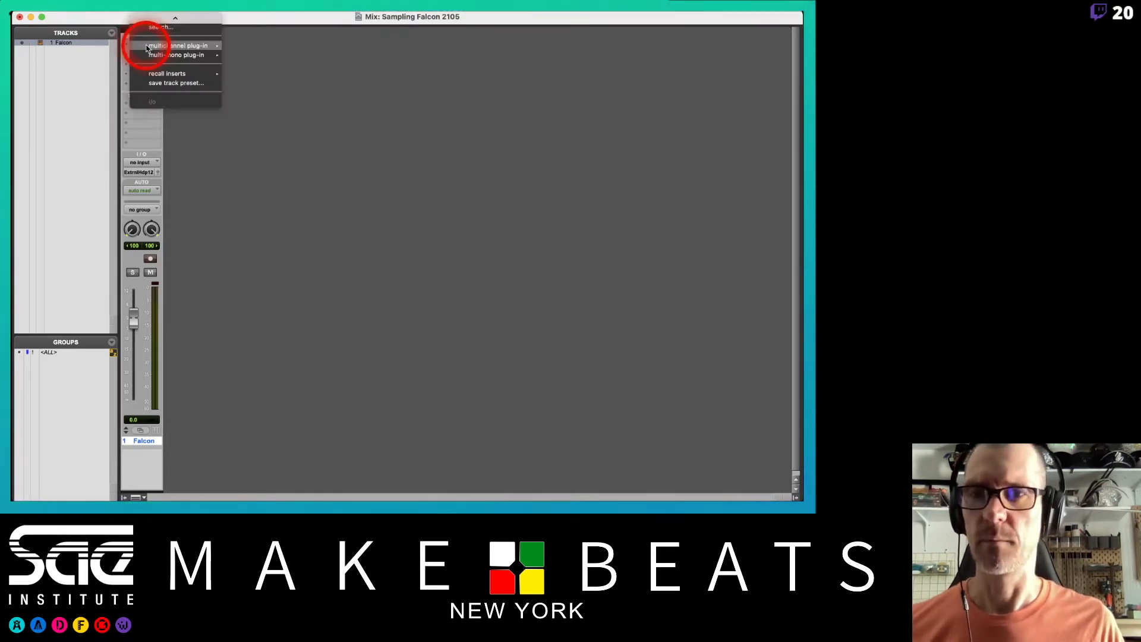
{"action": "mouse_move", "coordinate": [147, 46]}
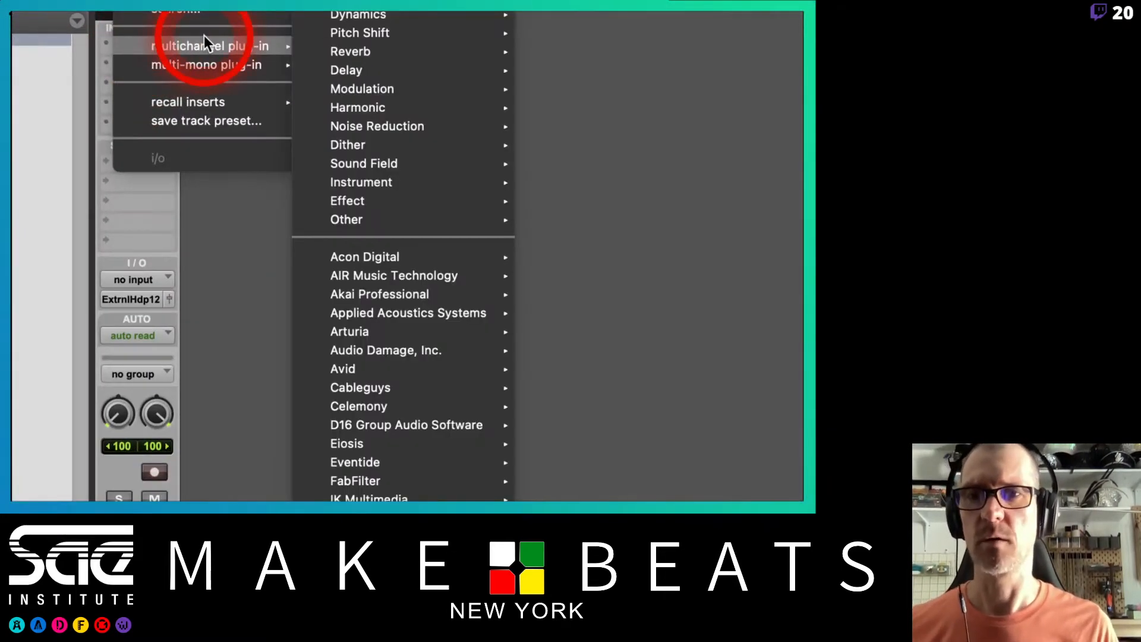
{"action": "mouse_move", "coordinate": [351, 183]}
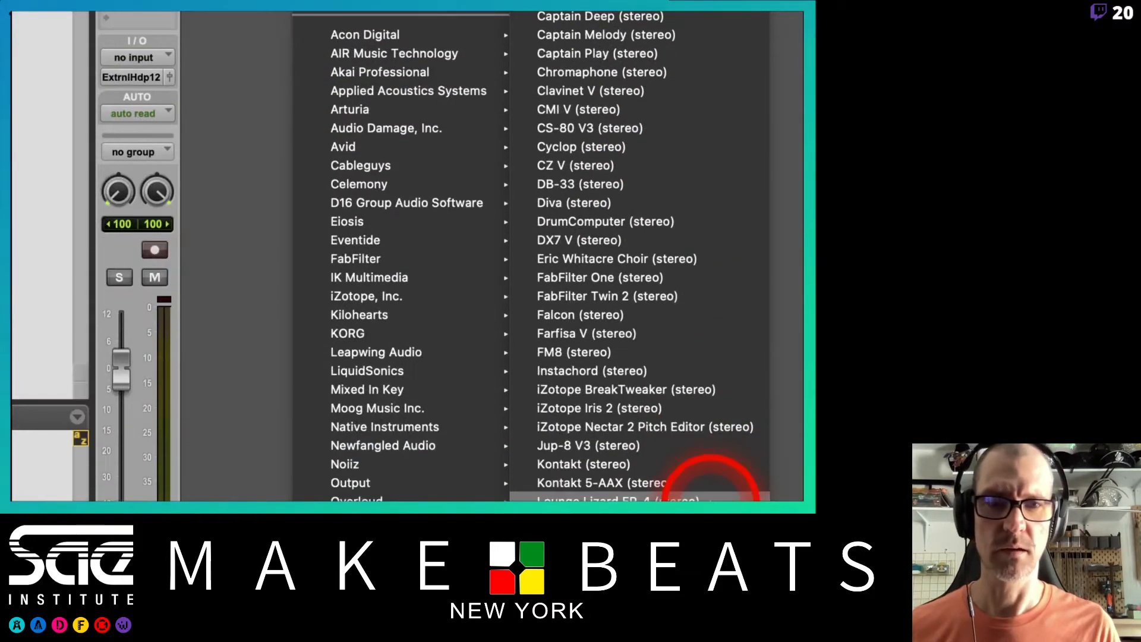
{"action": "left_click", "coordinate": [608, 318]}
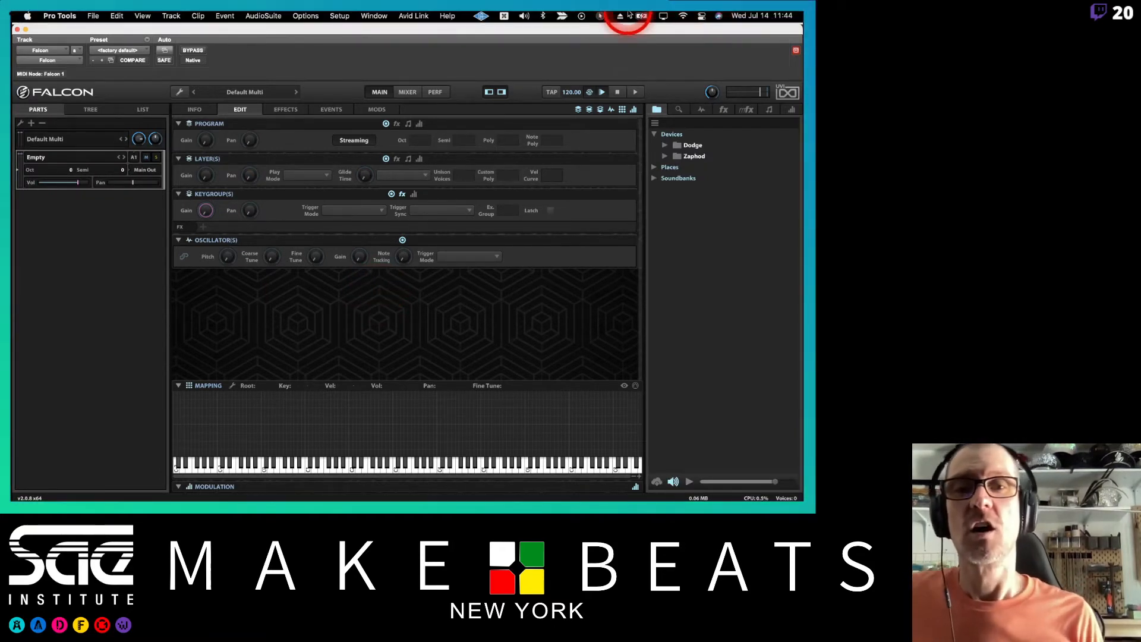
{"action": "left_click_drag", "start_coordinate": [576, 61], "coordinate": [553, 16]}
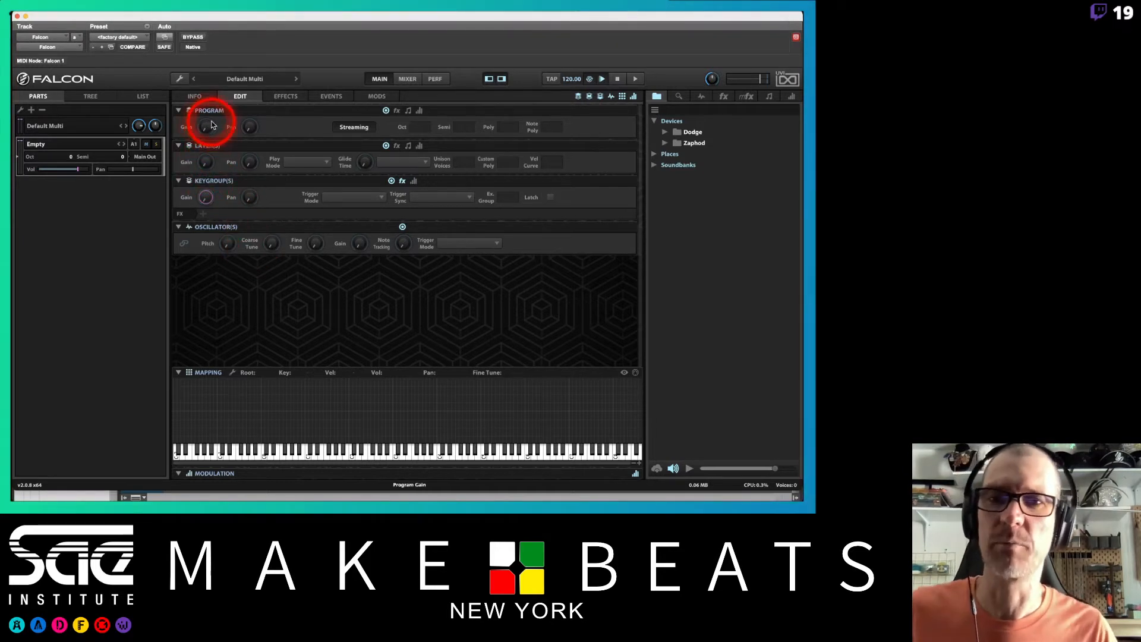
Collapse and expand the Program section, and hide the Program, Layer, Keygroup and Oscillator sections of Falcon's edit page
{"action": "left_click", "coordinate": [177, 110]}
{"action": "left_click", "coordinate": [178, 110]}
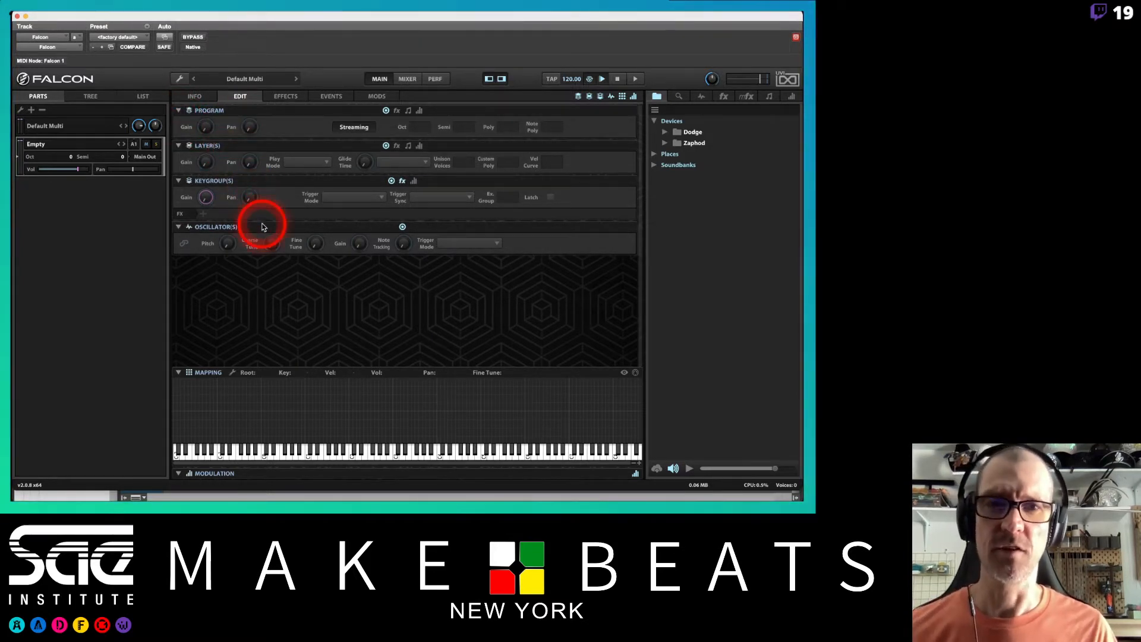
{"action": "left_click", "coordinate": [577, 96]}
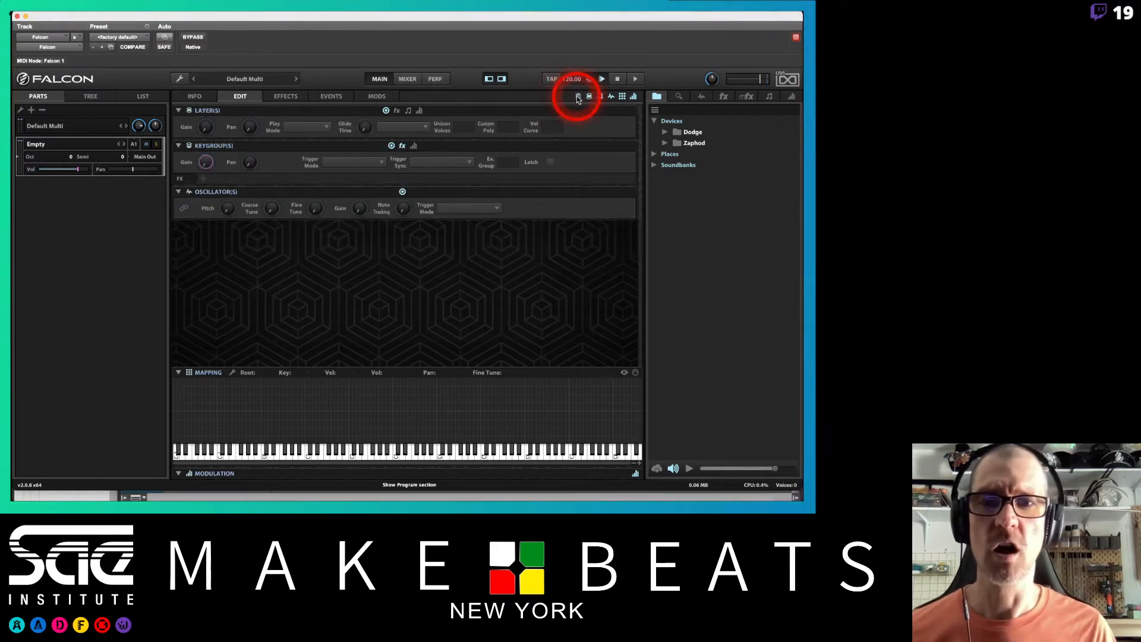
{"action": "left_click", "coordinate": [589, 96]}
{"action": "left_click", "coordinate": [600, 96]}
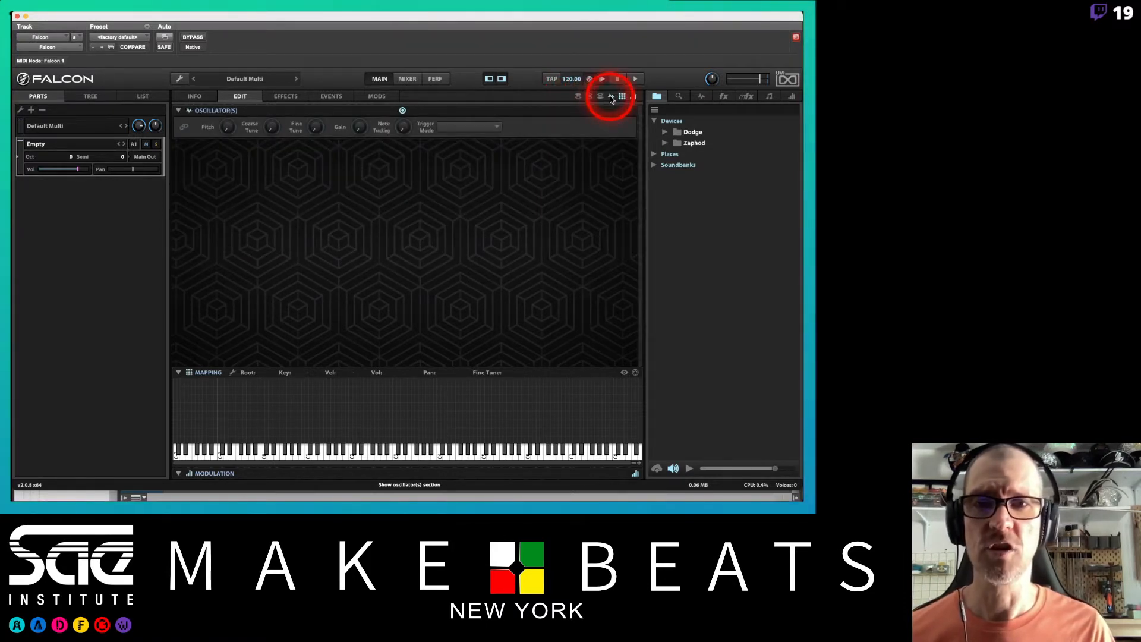
{"action": "left_click", "coordinate": [611, 96]}
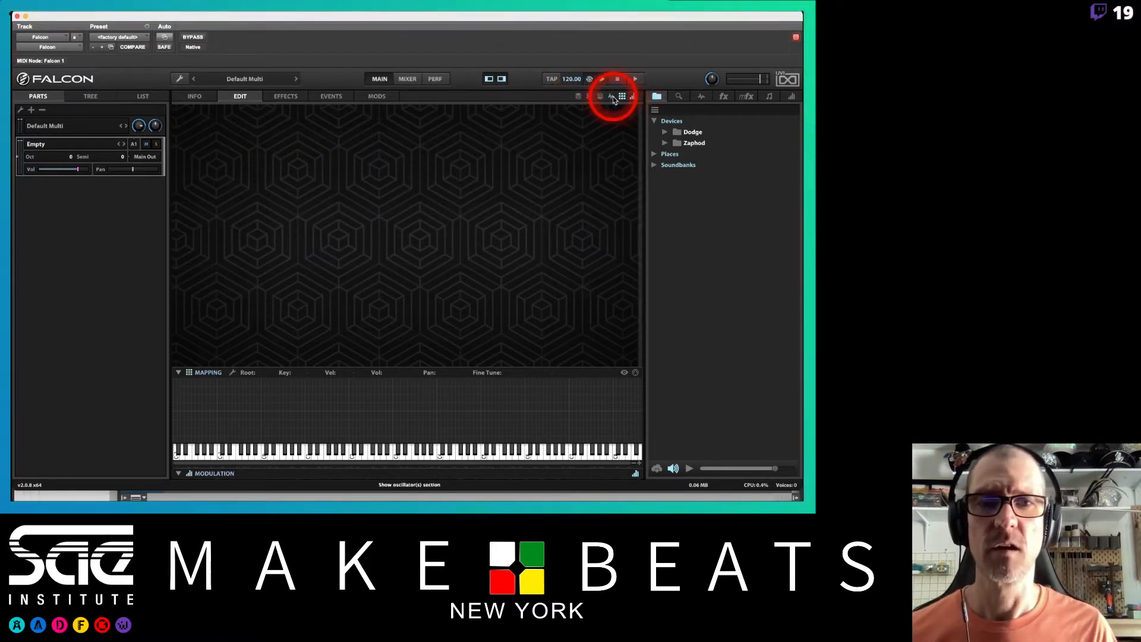
Show the Oscillator section again, toggle the Mapping and Modulation sections, and restore the Program, Layer and Keygroup sections
{"action": "left_click", "coordinate": [613, 97]}
{"action": "left_click", "coordinate": [622, 97]}
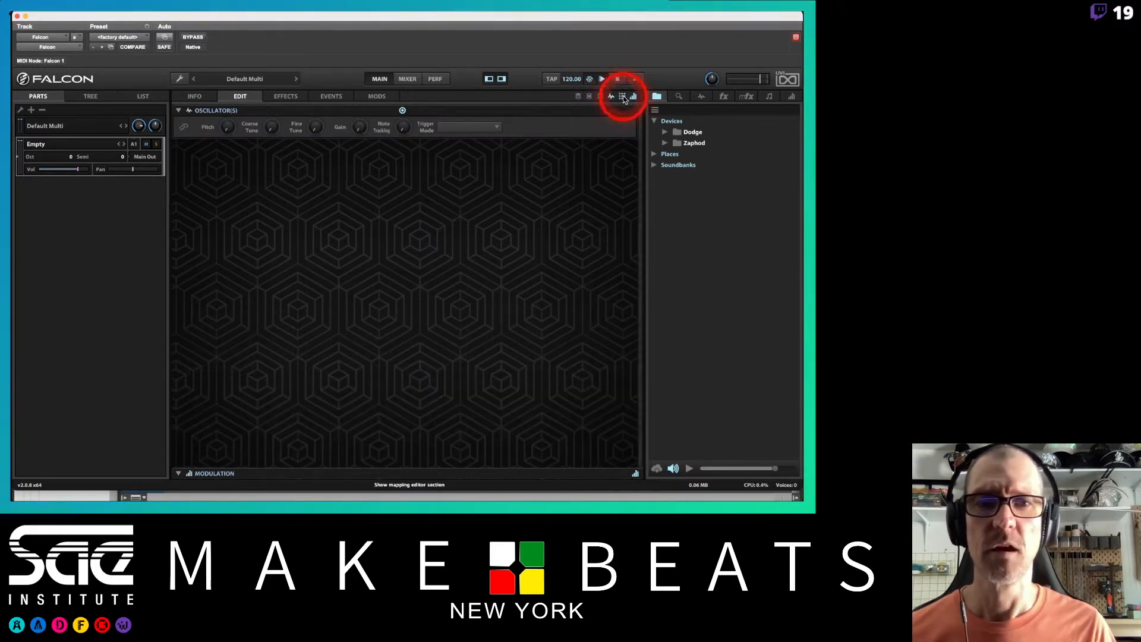
{"action": "left_click", "coordinate": [623, 98]}
{"action": "left_click", "coordinate": [634, 98]}
{"action": "left_click", "coordinate": [634, 98]}
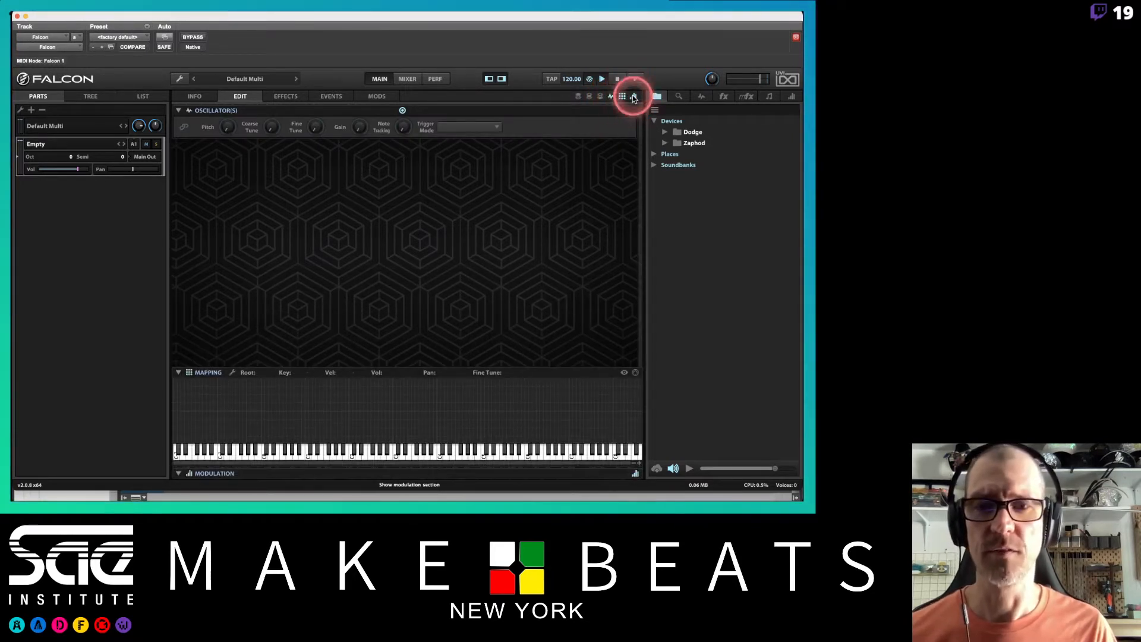
{"action": "left_click", "coordinate": [633, 98]}
{"action": "left_click", "coordinate": [578, 97]}
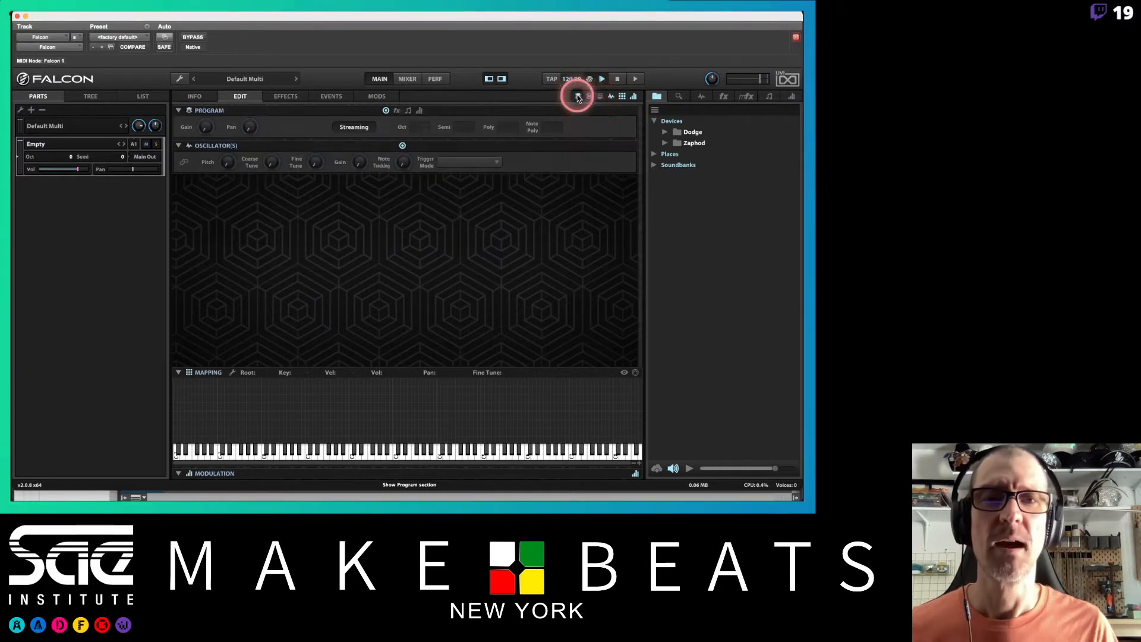
{"action": "left_click", "coordinate": [590, 98]}
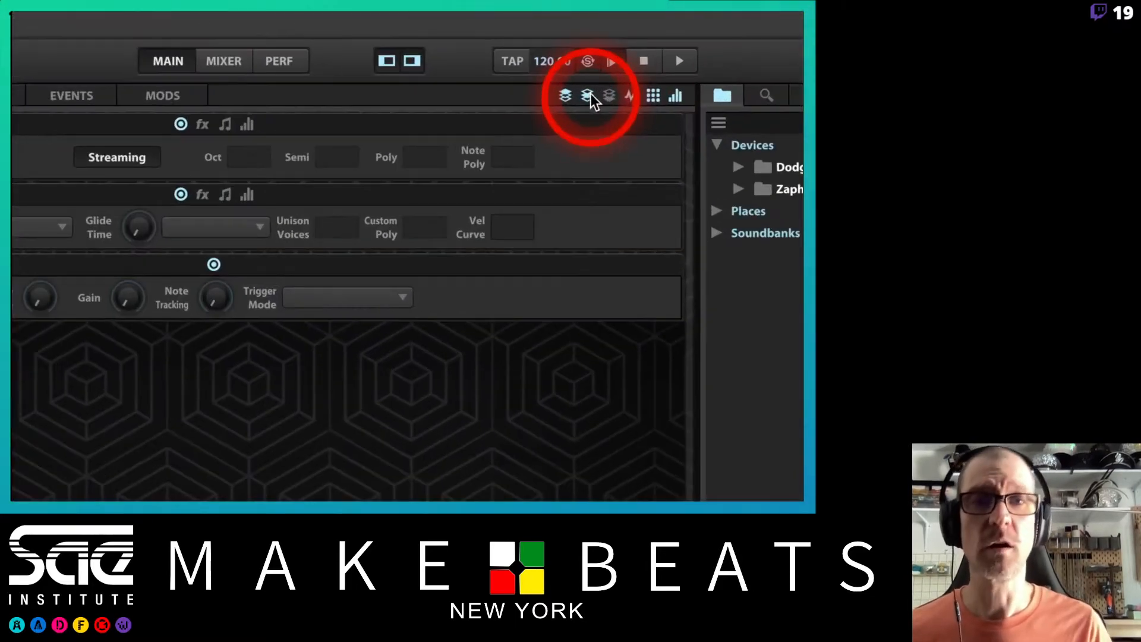
{"action": "left_click", "coordinate": [606, 96]}
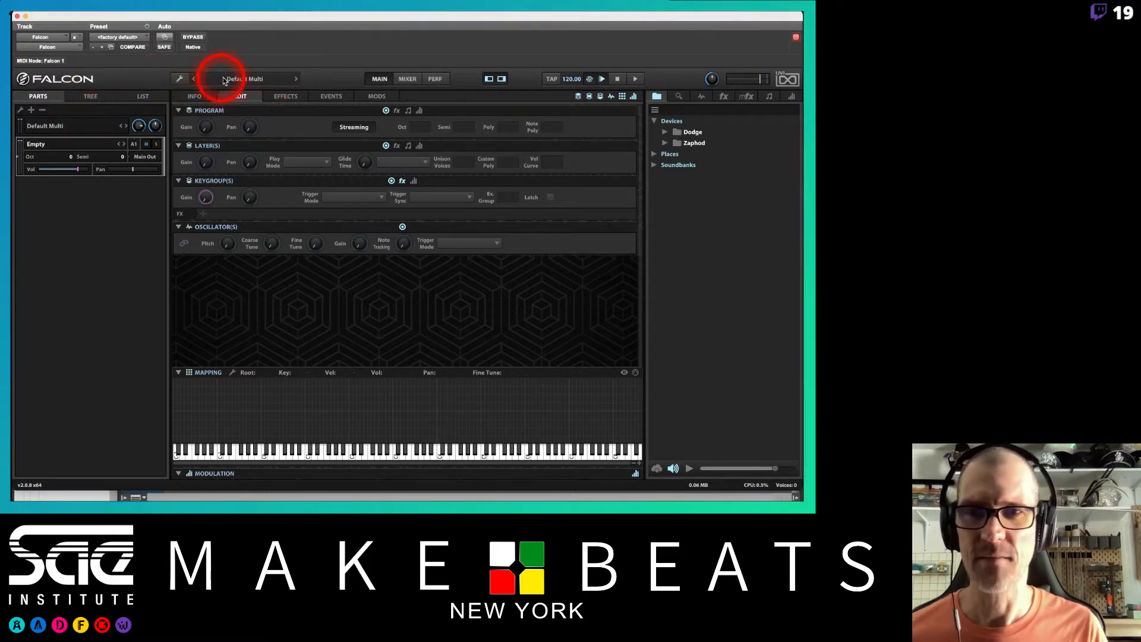
Open Falcon's preferences, reposition the dialog and show the SoundBanks search path settings
{"action": "left_click", "coordinate": [181, 80]}
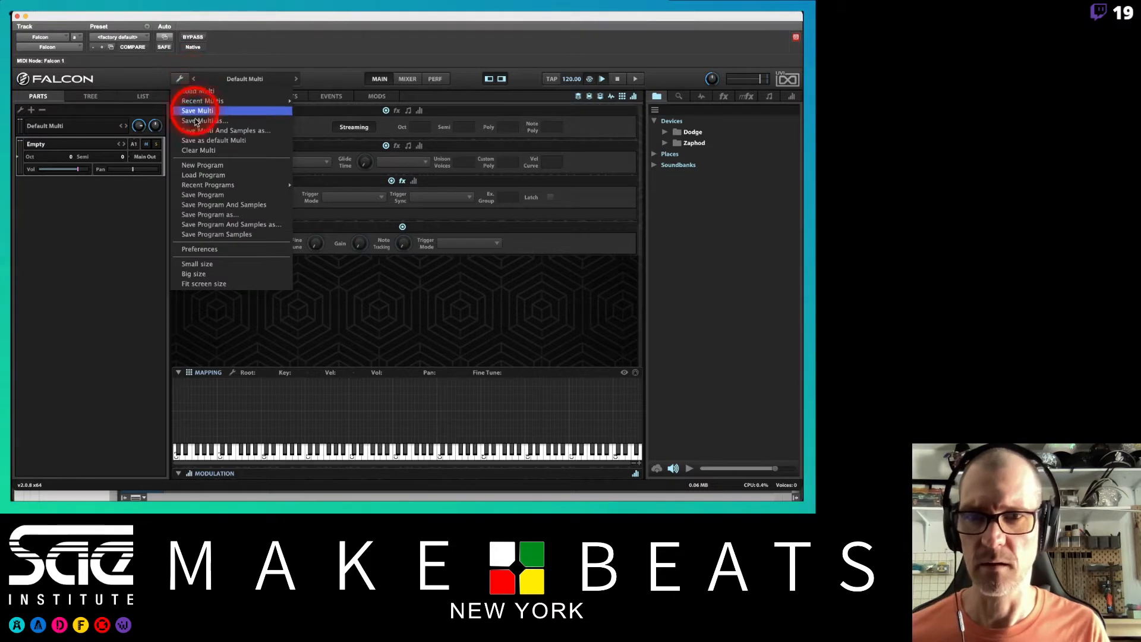
{"action": "left_click", "coordinate": [224, 251]}
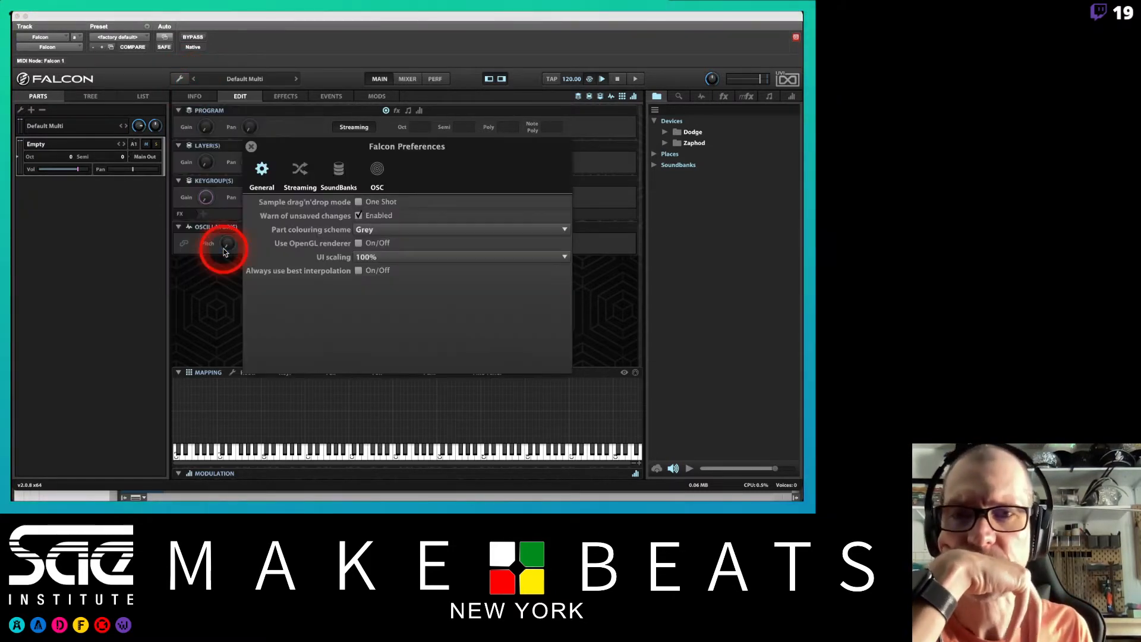
{"action": "left_click_drag", "start_coordinate": [305, 132], "coordinate": [316, 168]}
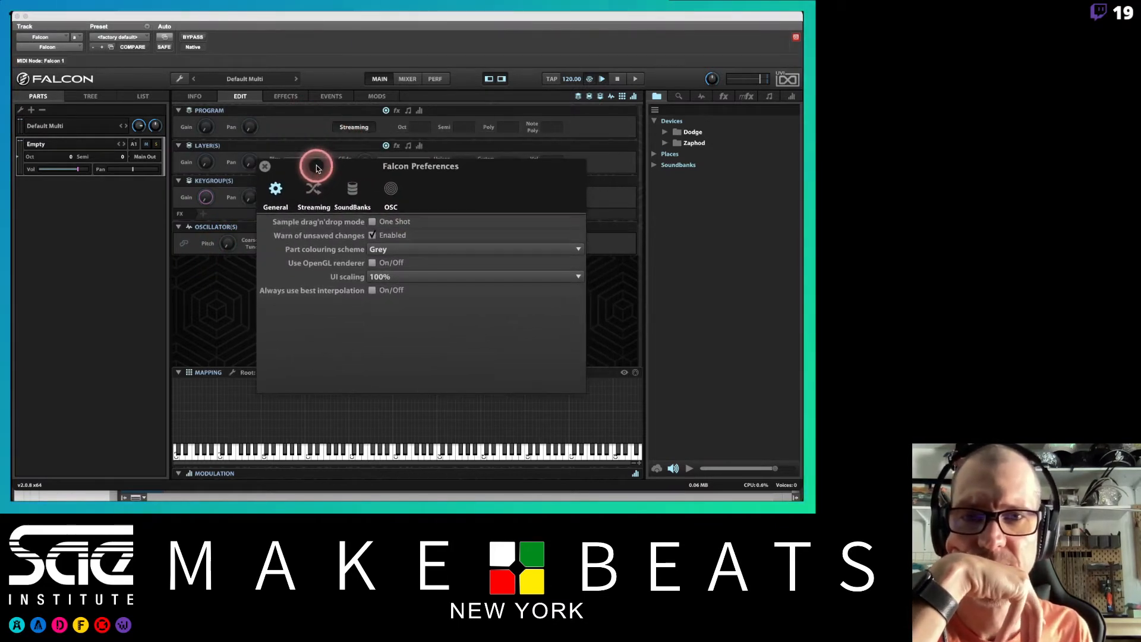
{"action": "left_click", "coordinate": [356, 186]}
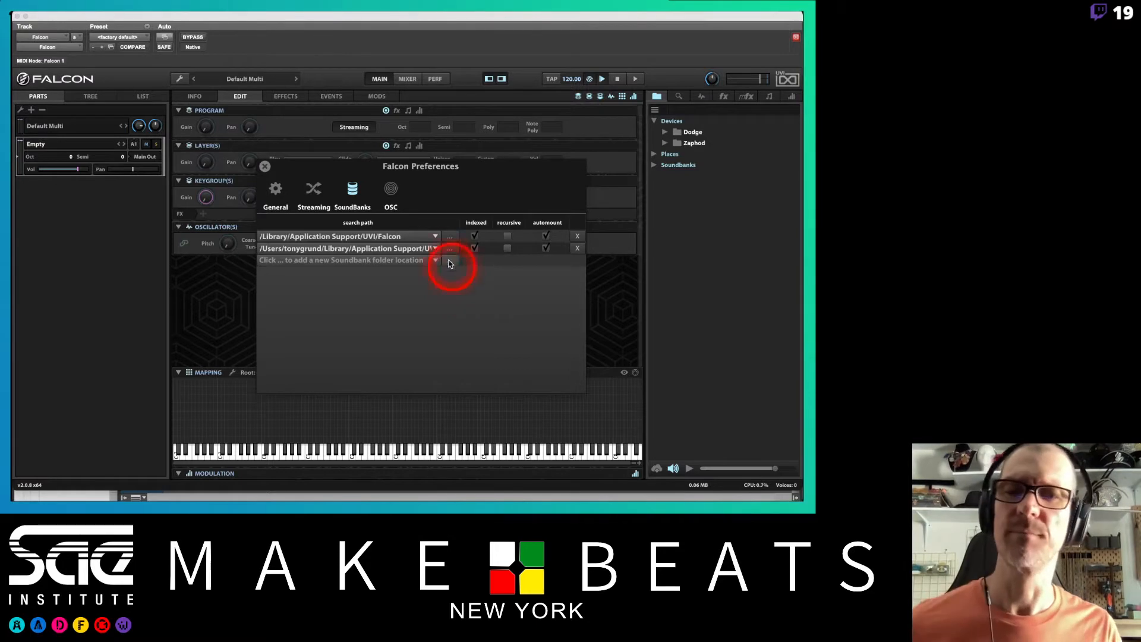
Browse the folder of the first soundbank search path and accept the existing /Library/Application Support/UVI/Falcon location
{"action": "left_click", "coordinate": [436, 237]}
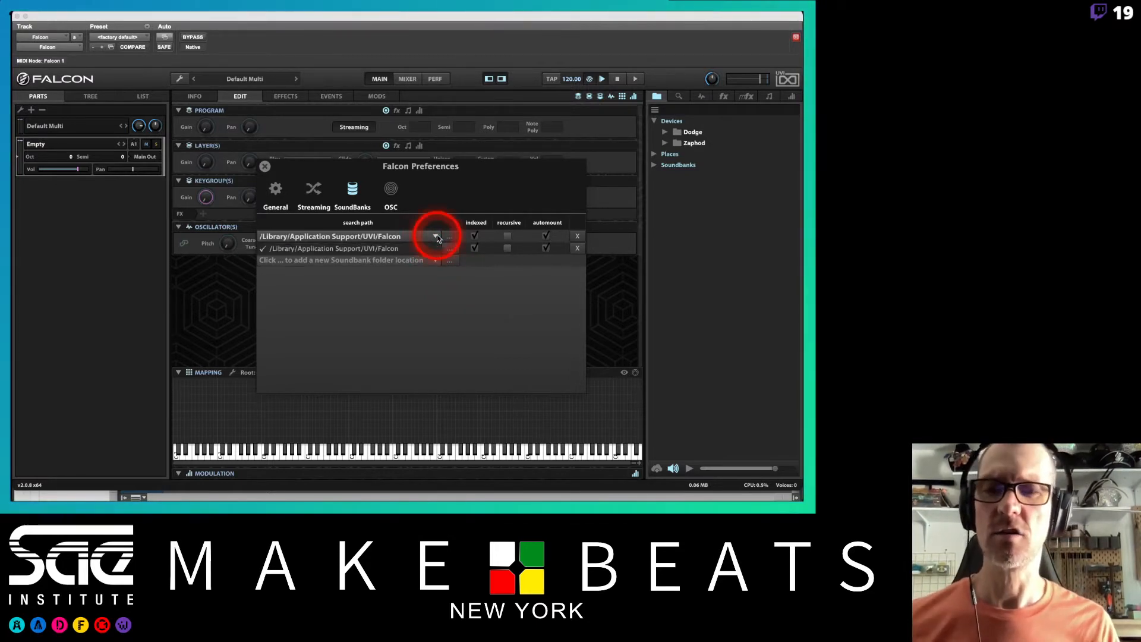
{"action": "left_click", "coordinate": [451, 237]}
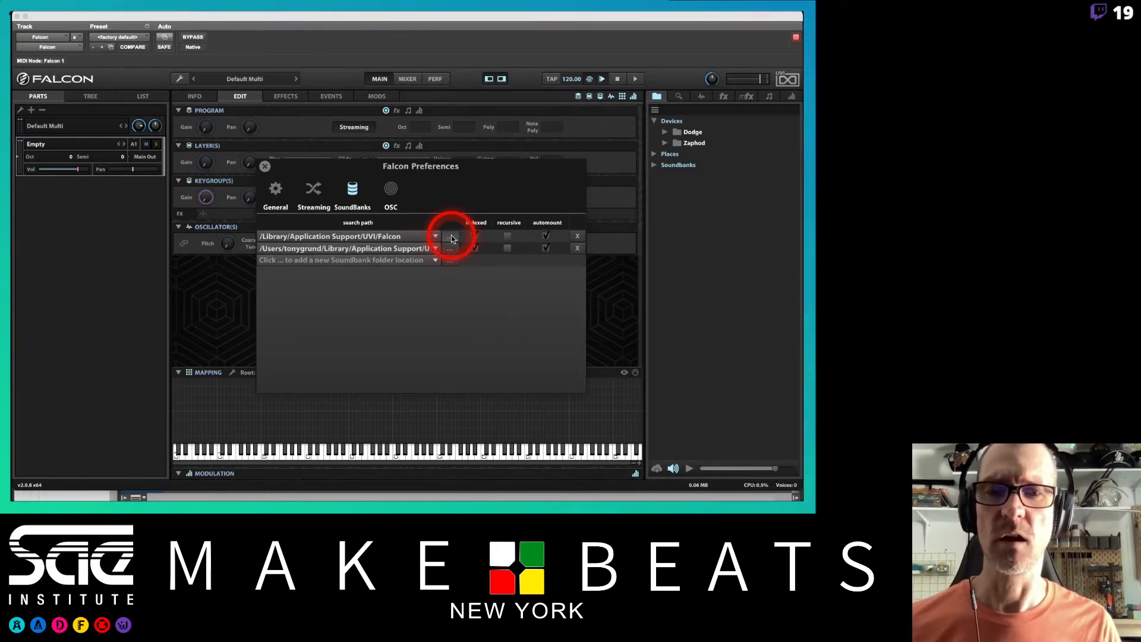
{"action": "left_click", "coordinate": [451, 237]}
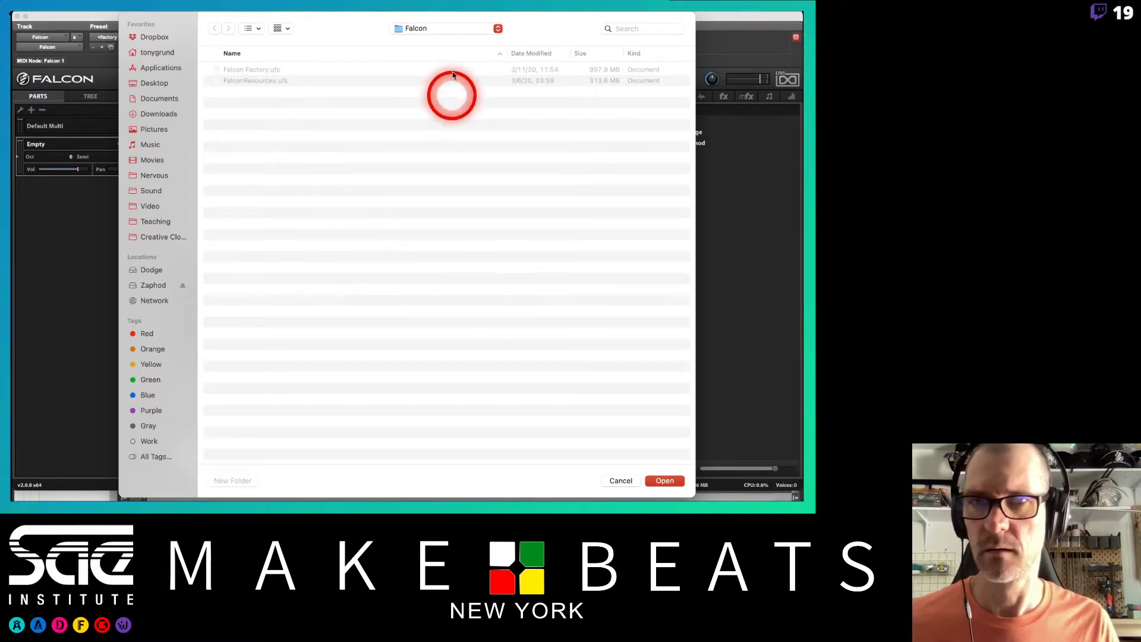
{"action": "left_click", "coordinate": [454, 28]}
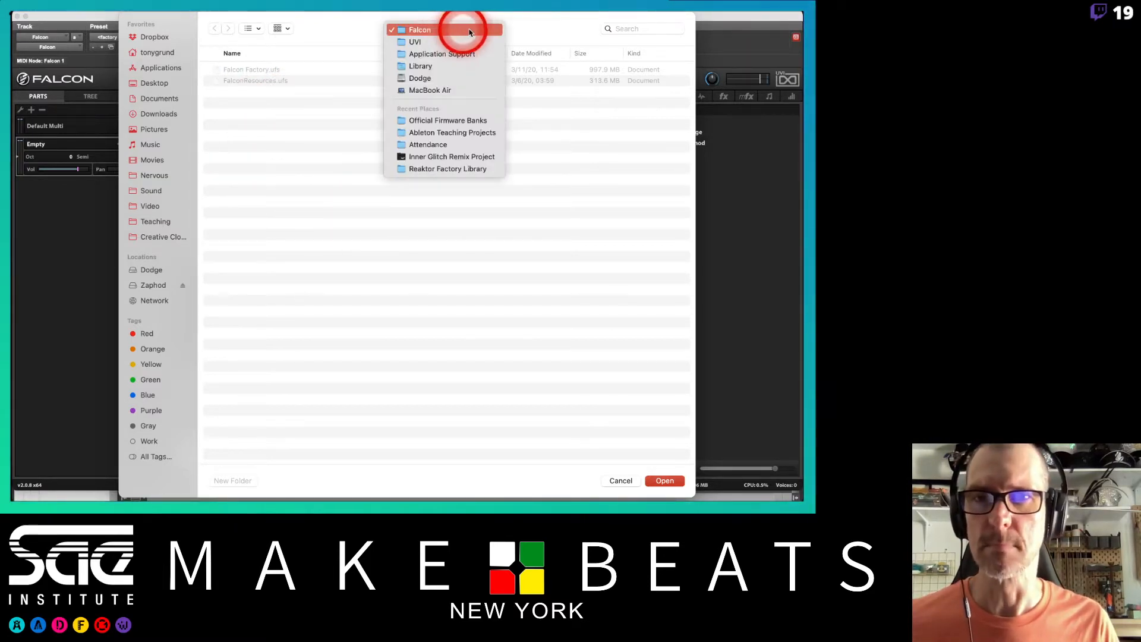
{"action": "left_click", "coordinate": [519, 29]}
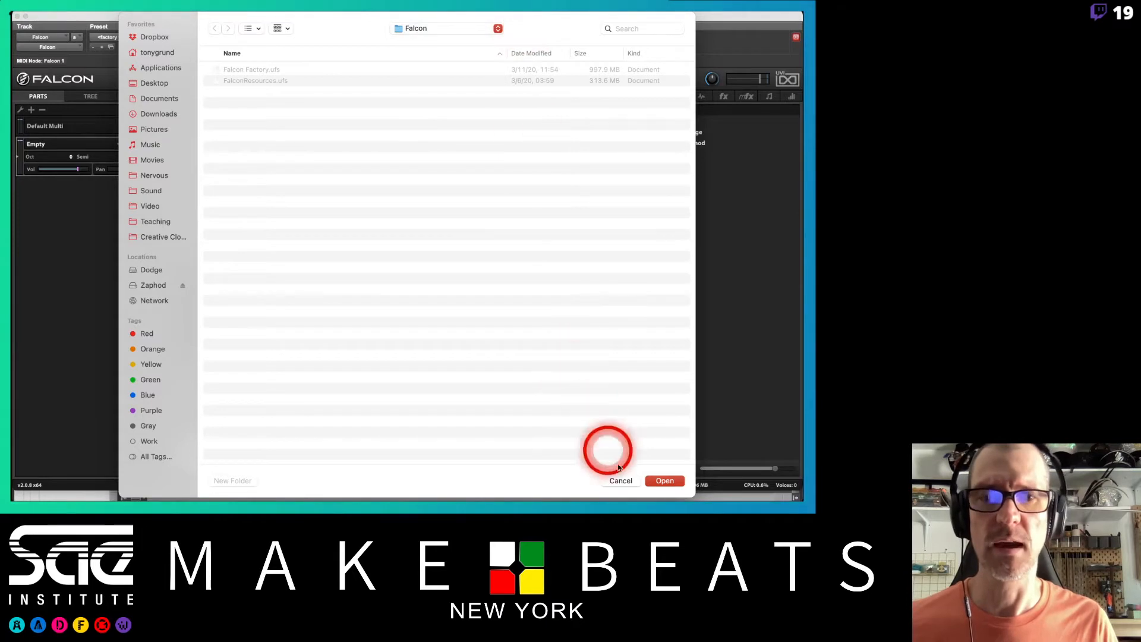
{"action": "left_click", "coordinate": [658, 481]}
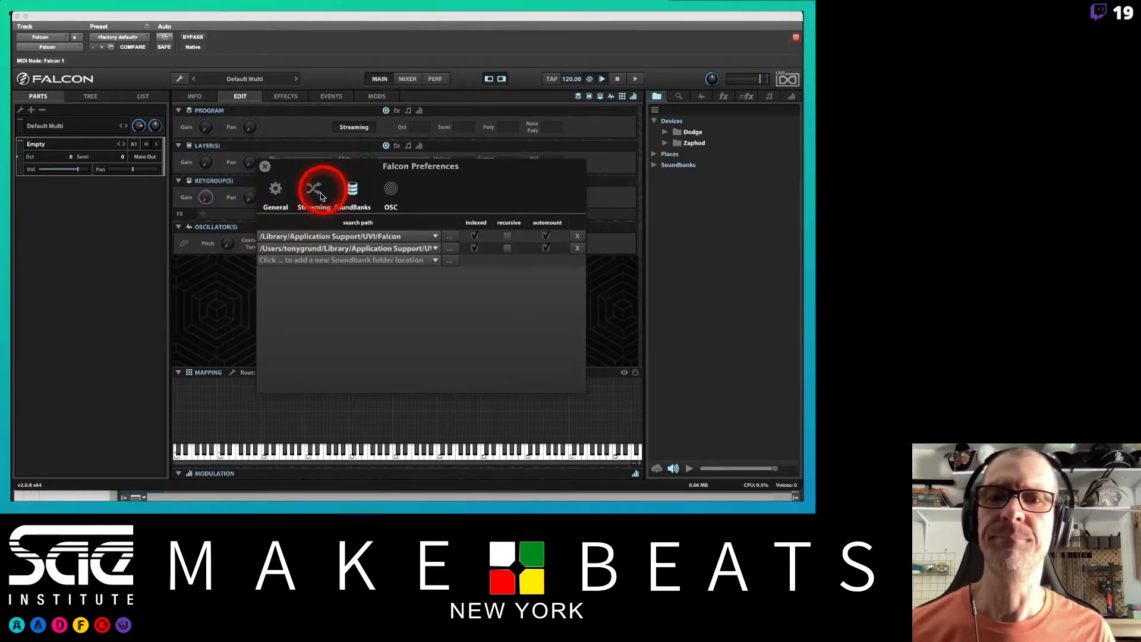
Review the General preferences, including One Shot mode and part colouring, enable Always use best interpolation, and display the Streaming settings
{"action": "left_click", "coordinate": [277, 189]}
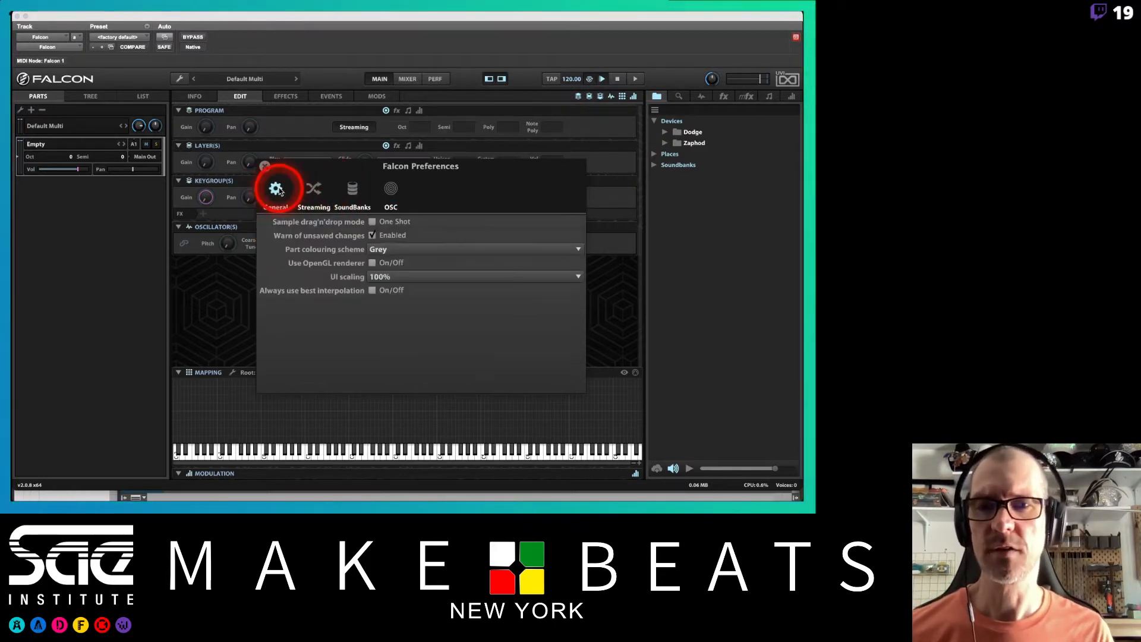
{"action": "left_click", "coordinate": [372, 222]}
{"action": "left_click", "coordinate": [371, 222]}
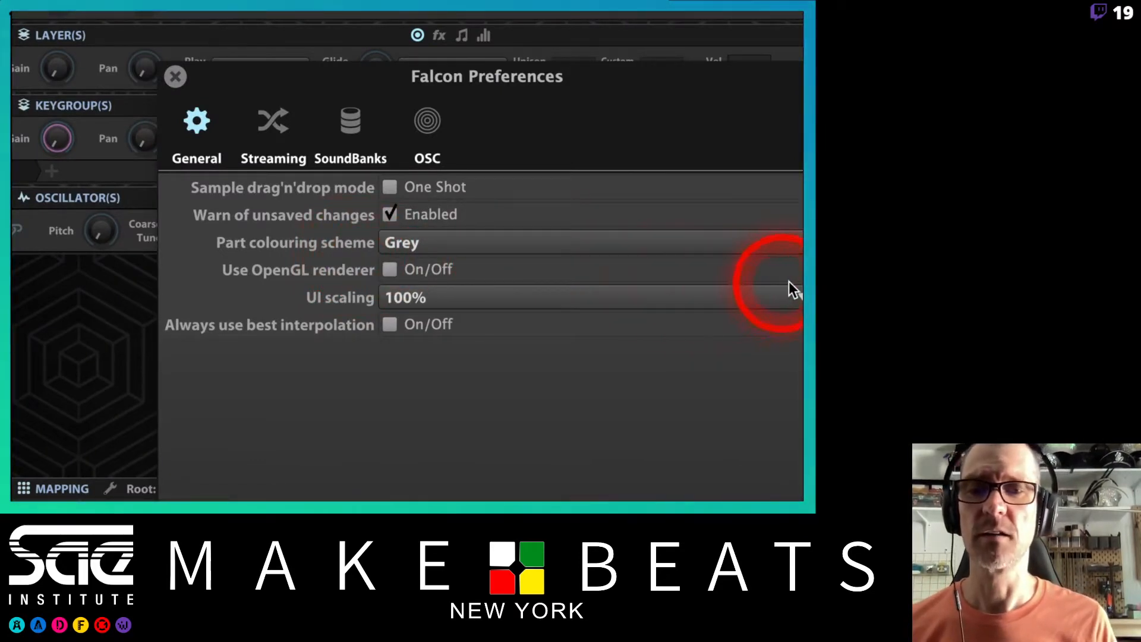
{"action": "left_click", "coordinate": [789, 244]}
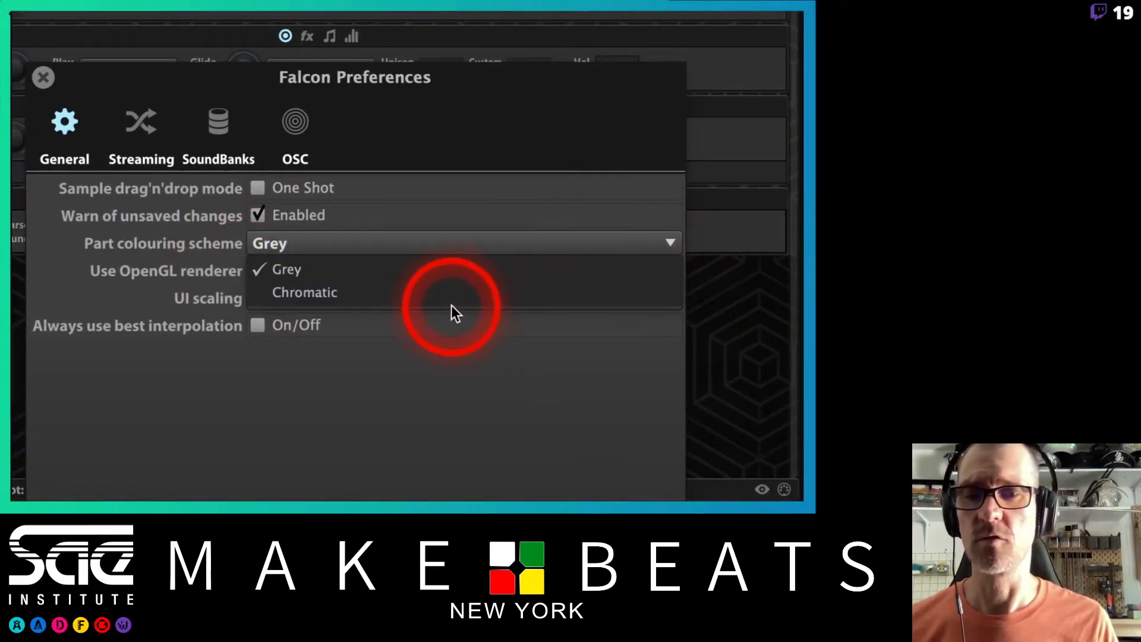
{"action": "left_click", "coordinate": [359, 357]}
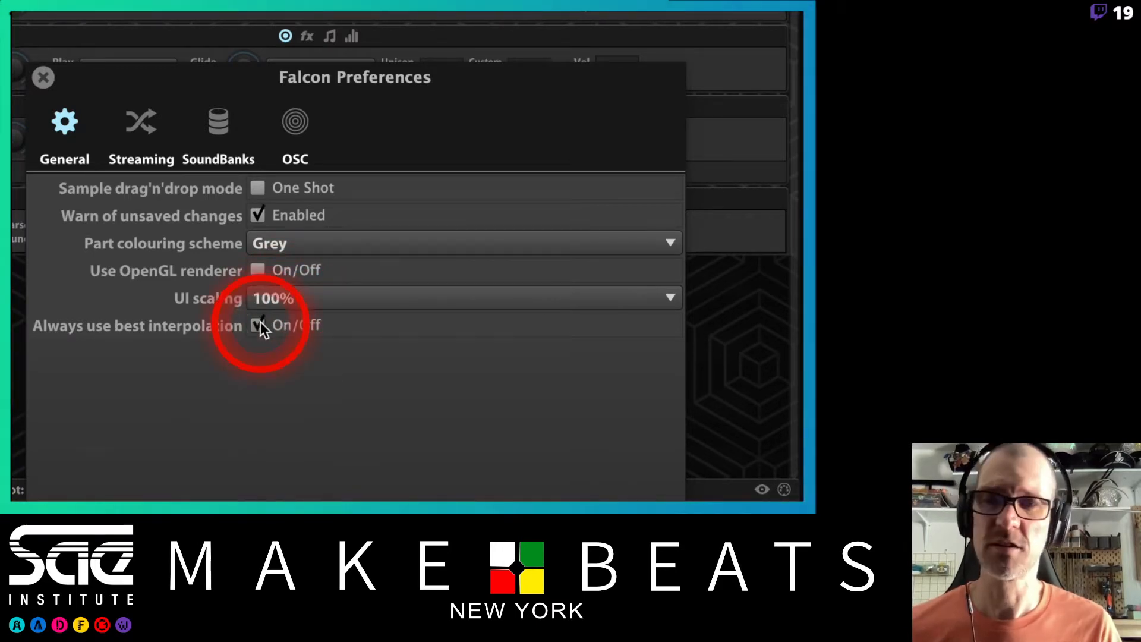
{"action": "left_click", "coordinate": [140, 128]}
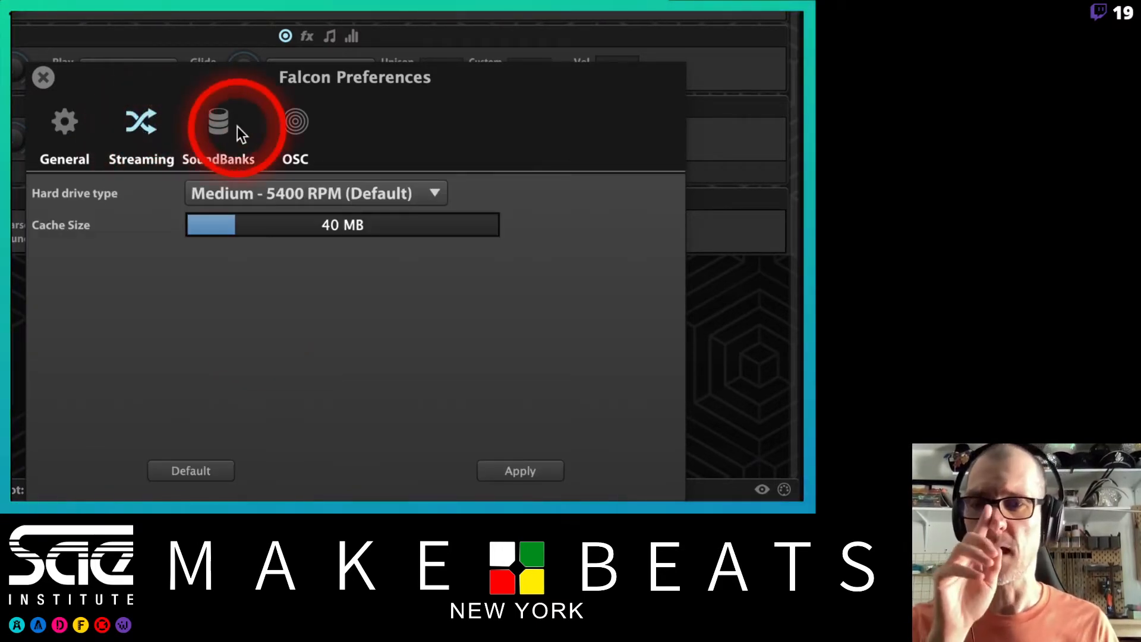
Set the streaming hard drive type to Very fast - SSD and the cache size to 128 MB
{"action": "mouse_move", "coordinate": [198, 224]}
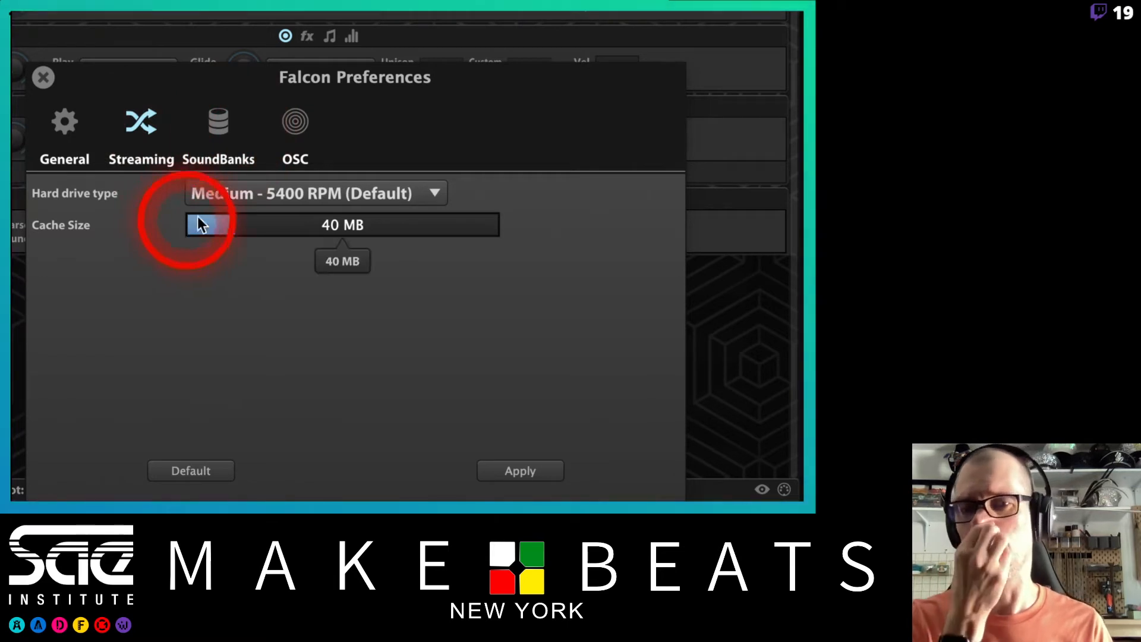
{"action": "left_click", "coordinate": [418, 190]}
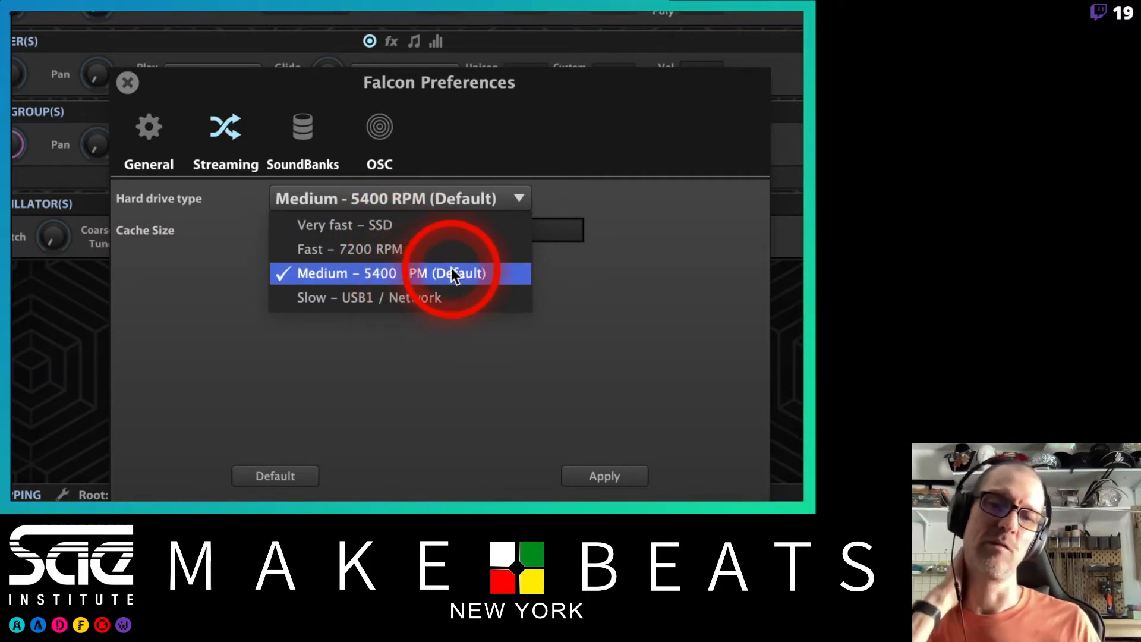
{"action": "left_click", "coordinate": [393, 225]}
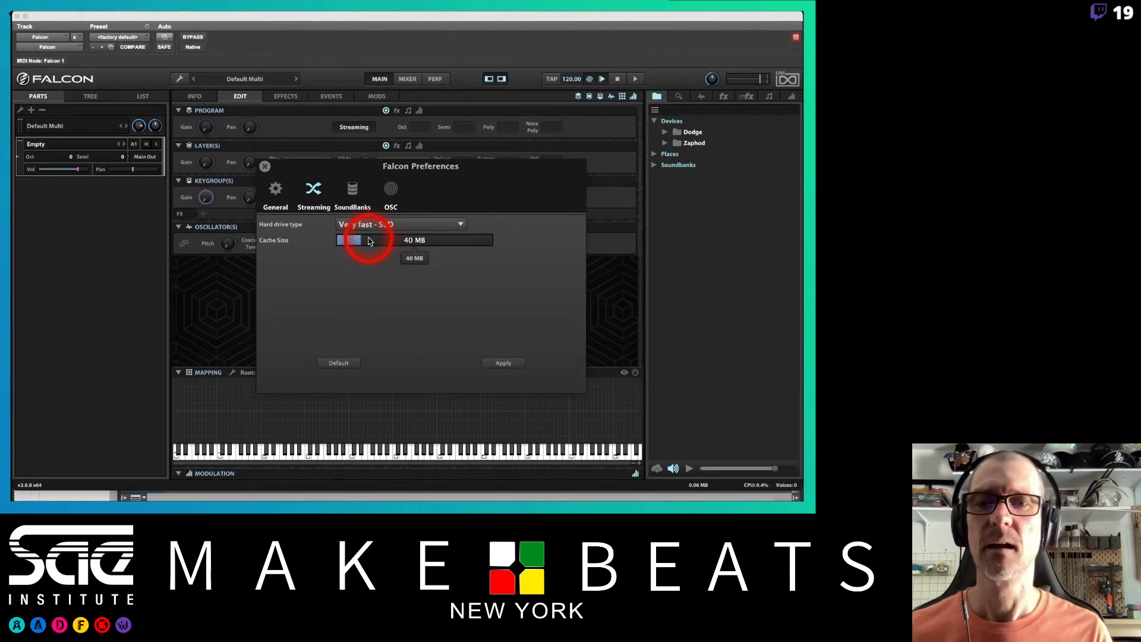
{"action": "left_click_drag", "start_coordinate": [364, 243], "coordinate": [407, 309]}
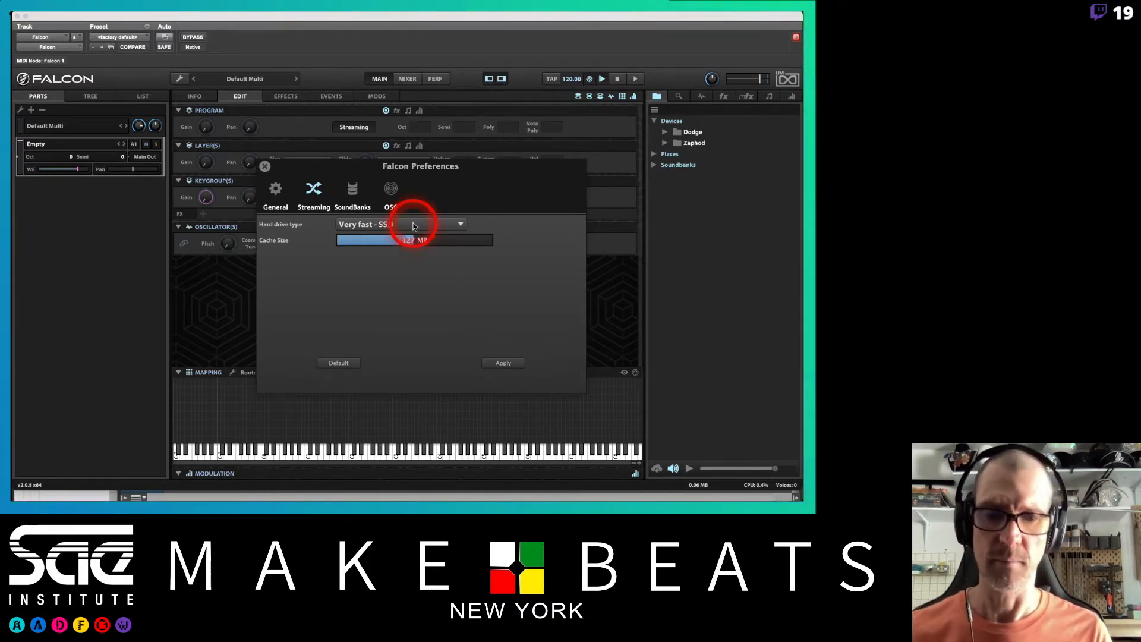
{"action": "scroll", "coordinate": [415, 227], "scroll_direction": "down", "scroll_amount": 1}
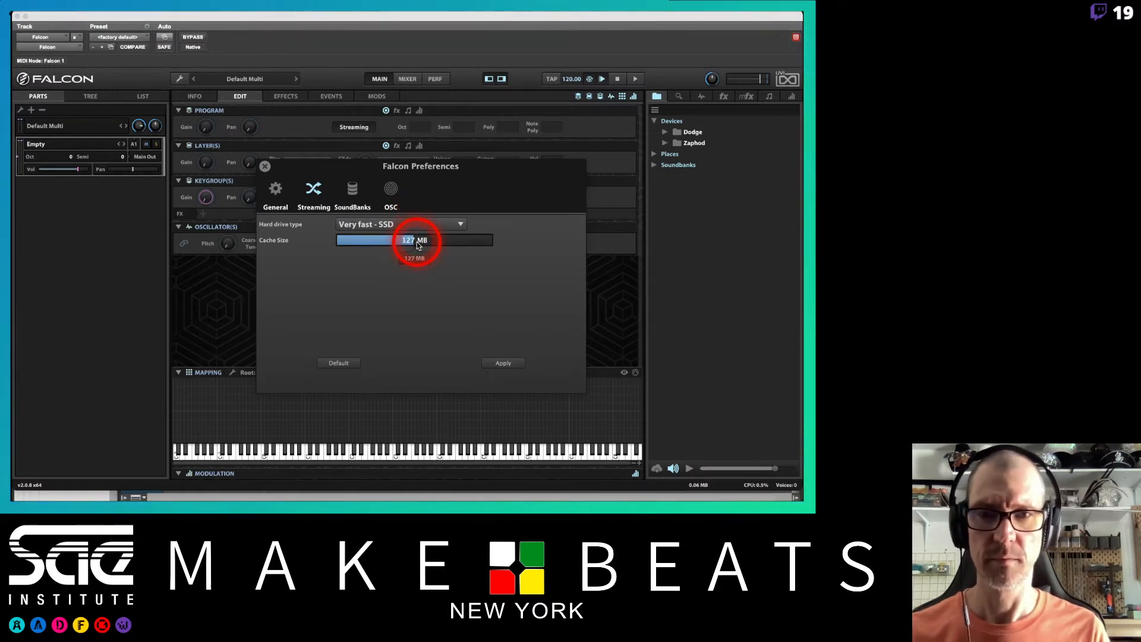
{"action": "double_click", "coordinate": [415, 243]}
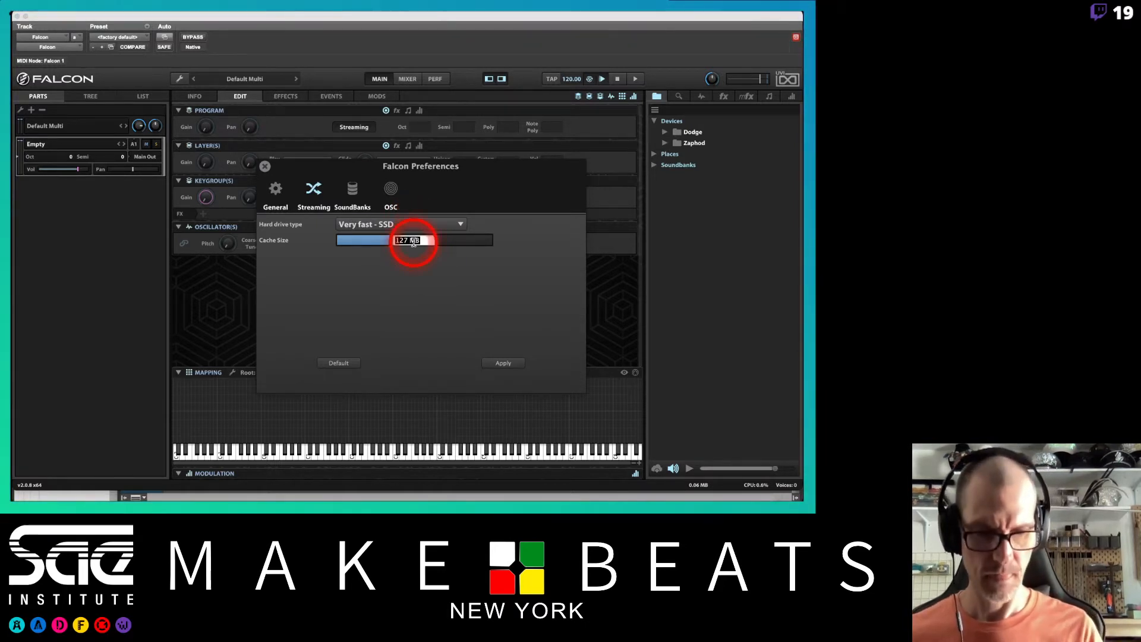
{"action": "type", "text": "128"}
{"action": "key", "text": "Return"}
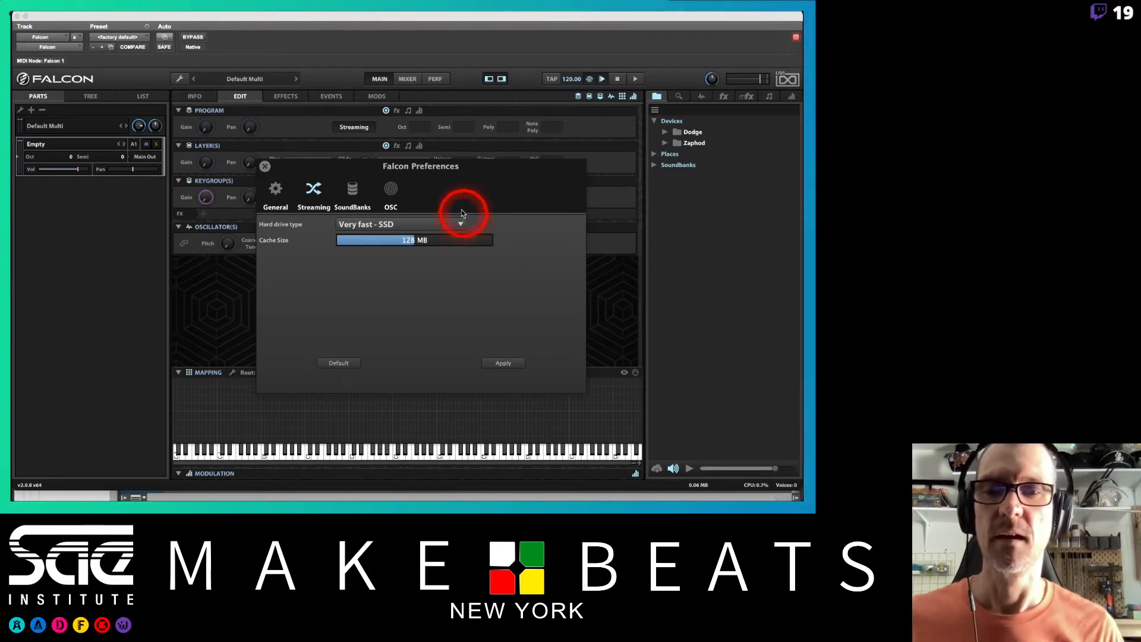
Review the OSC and SoundBanks preferences and close the Falcon Preferences dialog
{"action": "left_click", "coordinate": [391, 191]}
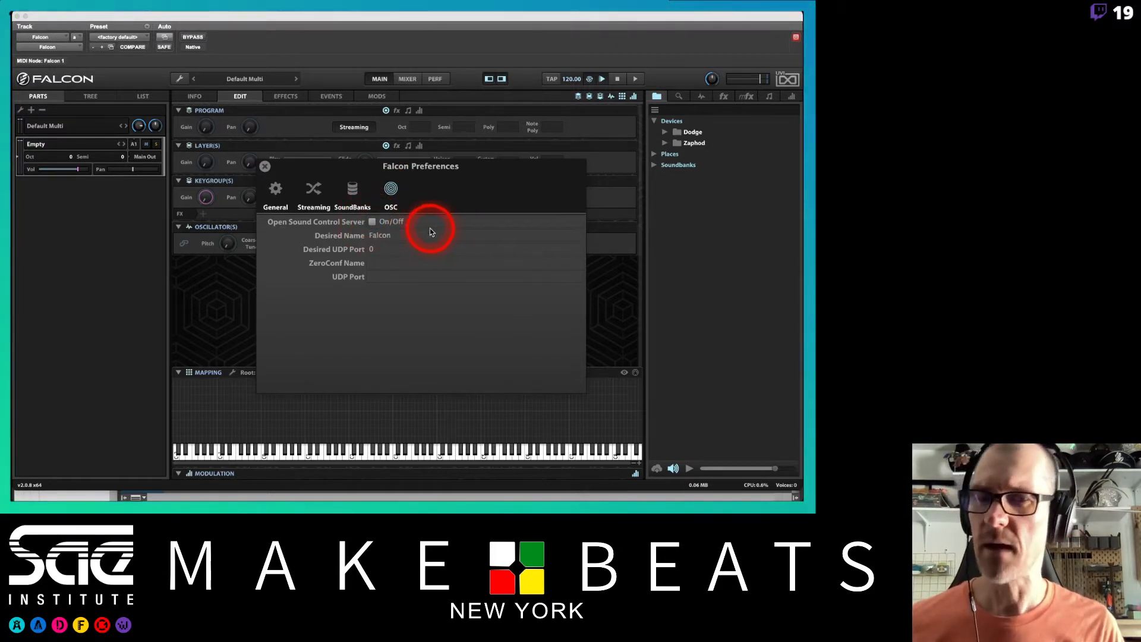
{"action": "left_click", "coordinate": [353, 192]}
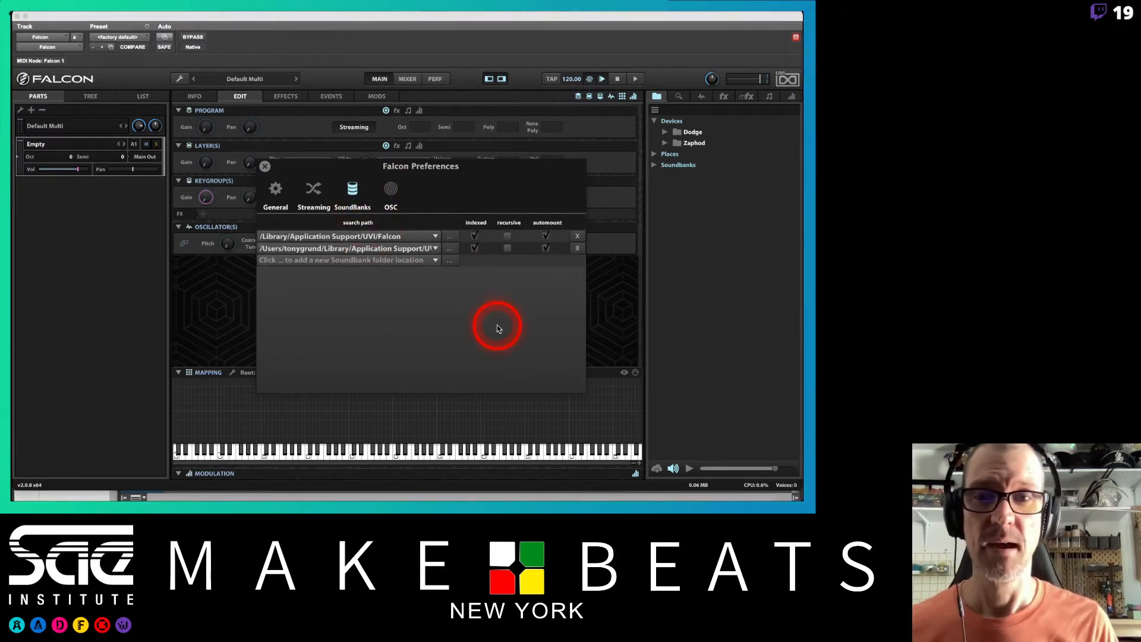
{"action": "left_click", "coordinate": [265, 167]}
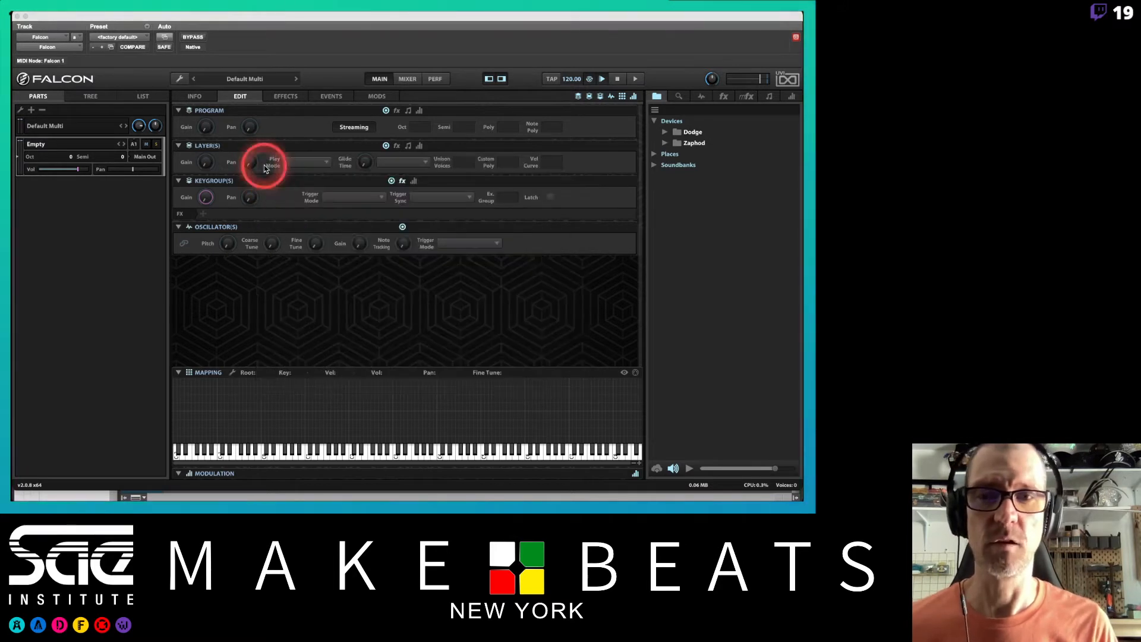
Expand the Falcon Factory soundbank and load the 1985 1.4 program from its Bells folder
{"action": "left_click", "coordinate": [655, 165]}
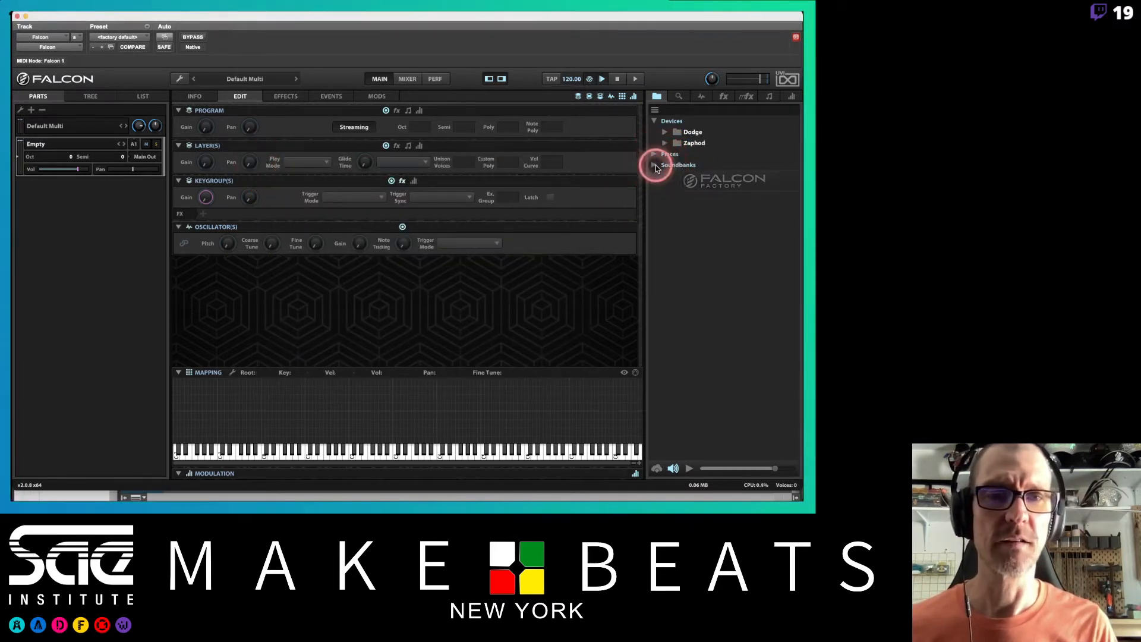
{"action": "double_click", "coordinate": [689, 180]}
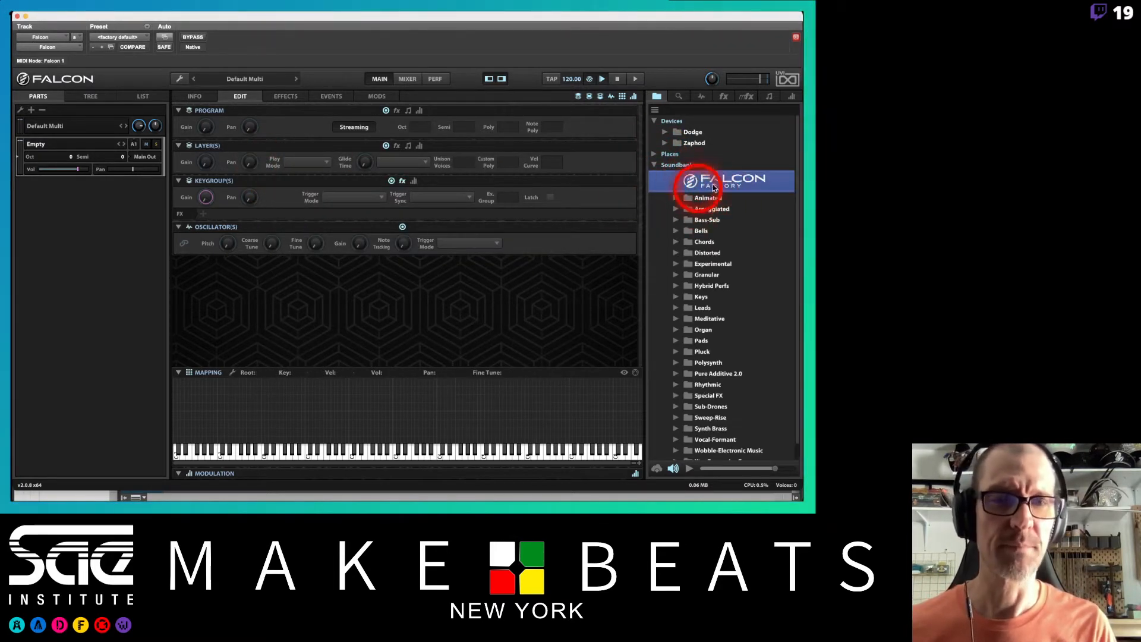
{"action": "left_click", "coordinate": [677, 232]}
{"action": "double_click", "coordinate": [717, 241]}
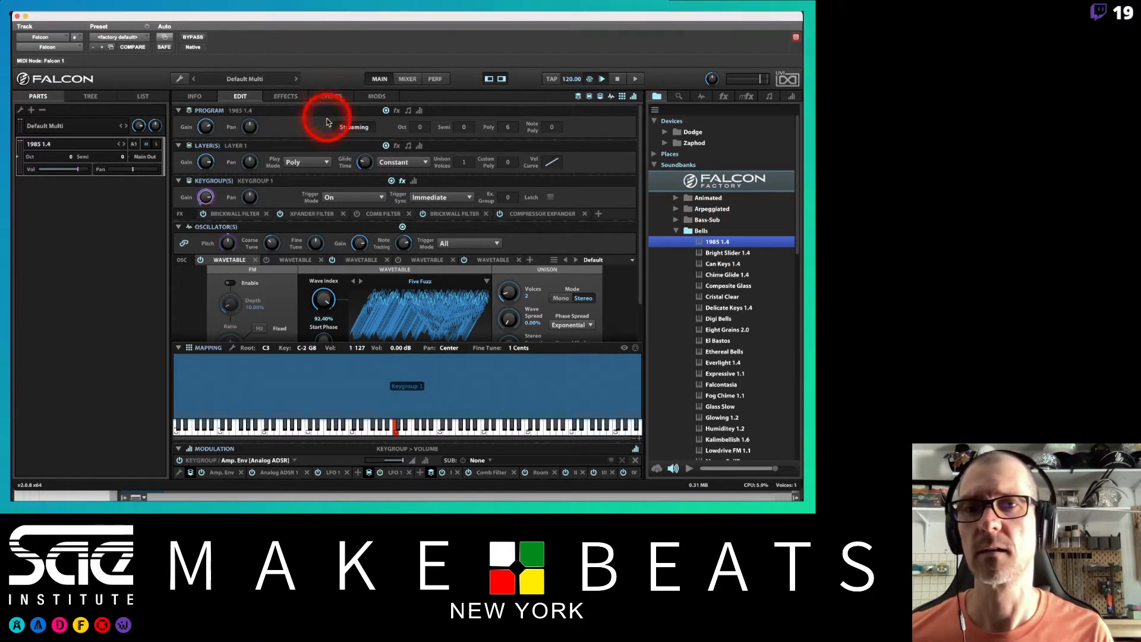
Move the Falcon plug-in window aside to uncover the mixer and lower the Falcon track's volume to about -6.5 dB
{"action": "left_click_drag", "start_coordinate": [298, 15], "coordinate": [673, 322]}
{"action": "left_click", "coordinate": [192, 338]}
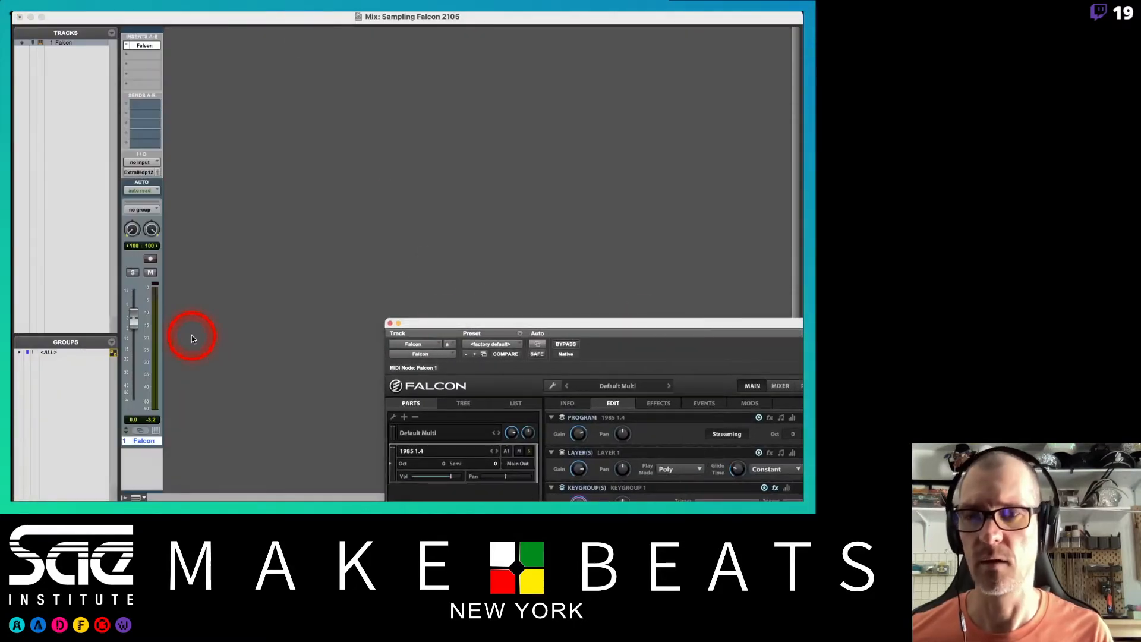
{"action": "left_click_drag", "start_coordinate": [134, 320], "coordinate": [129, 333]}
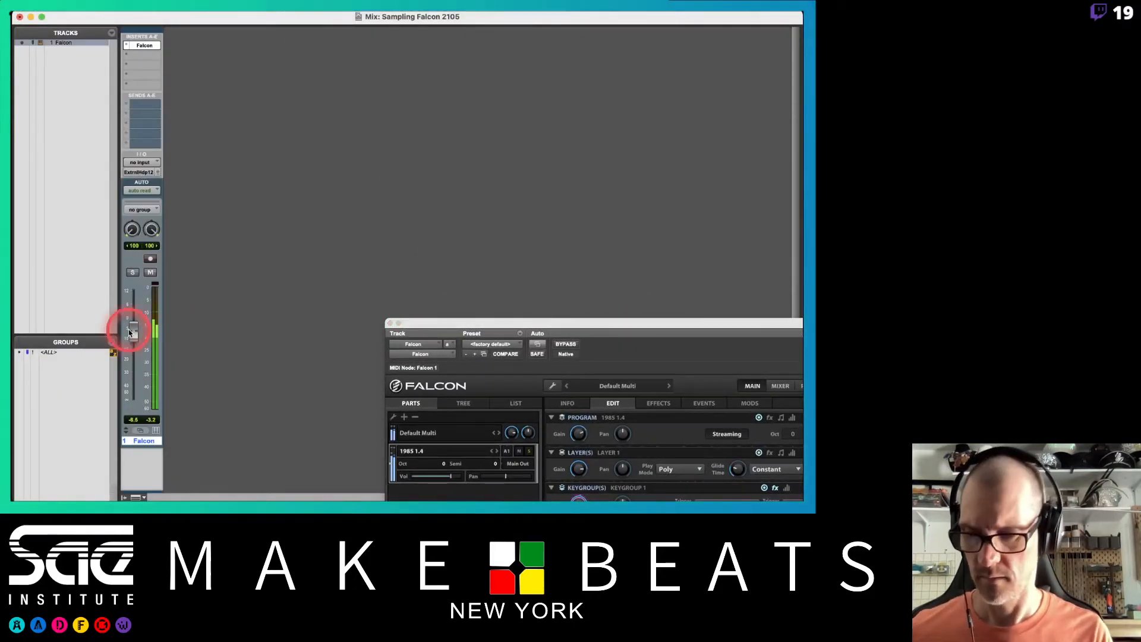
Switch to OBS to check the software input level in its audio mixer and return to the Pro Tools Mix window
{"action": "key", "text": "super+Tab"}
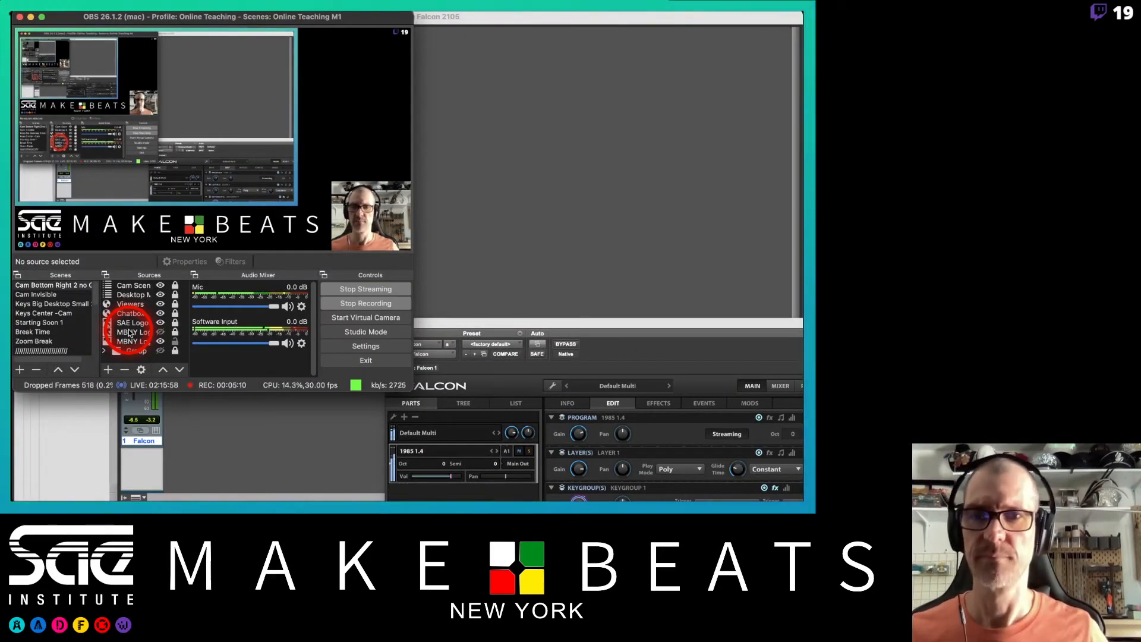
{"action": "key", "text": "super+Tab"}
{"action": "left_click", "coordinate": [176, 291]}
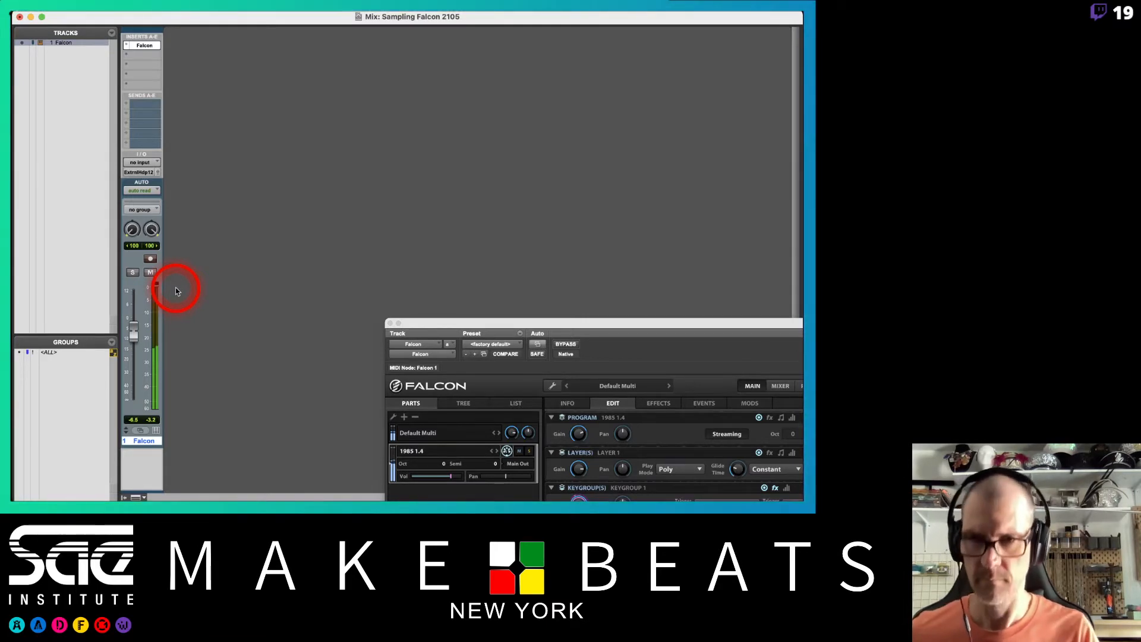
Lower the Falcon track's volume a little further and move the plug-in window back over the mixer
{"action": "left_click_drag", "start_coordinate": [134, 337], "coordinate": [134, 347]}
{"action": "left_click_drag", "start_coordinate": [543, 319], "coordinate": [190, 18]}
{"action": "left_click", "coordinate": [467, 159]}
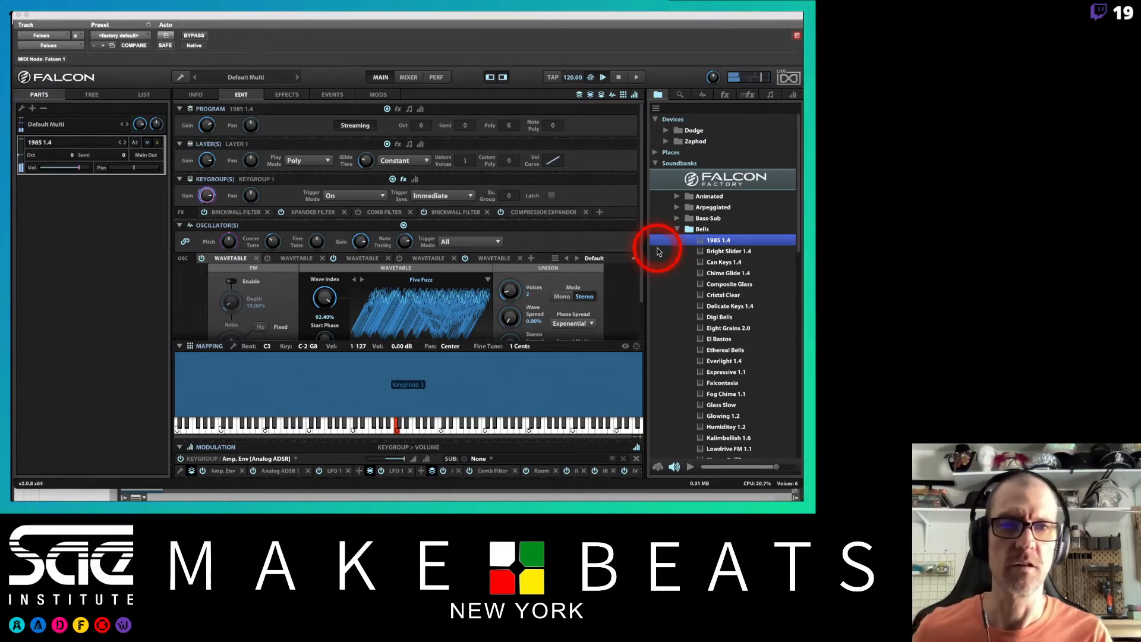
Audition the Bells program Bright Slider 1.4 and the Organ program Blues Jazz, collapsing each folder when done
{"action": "double_click", "coordinate": [717, 253]}
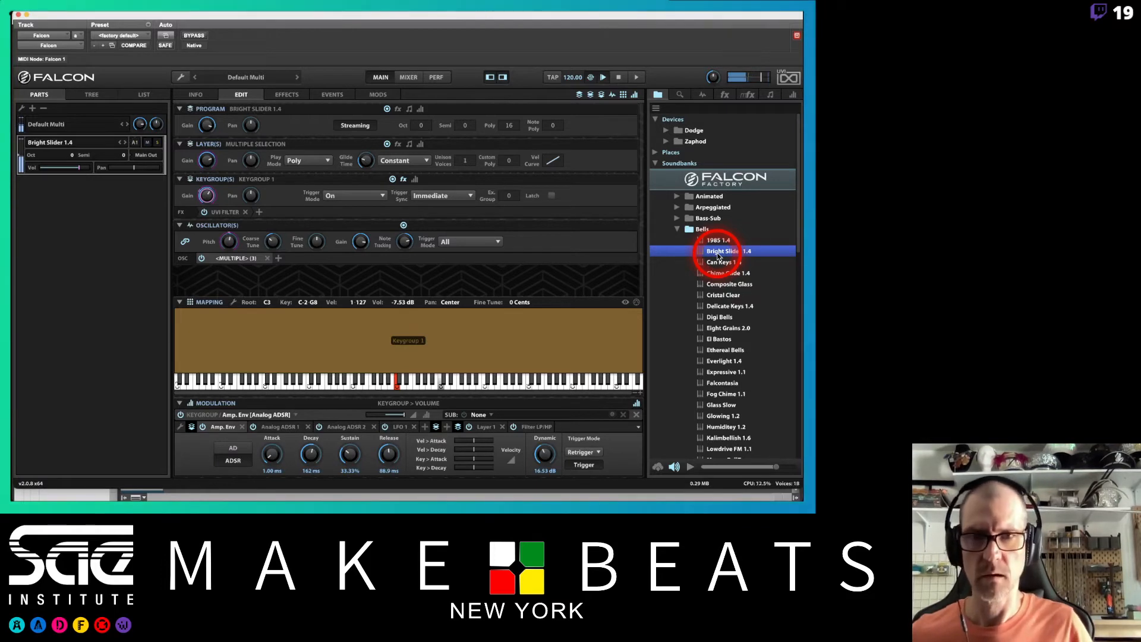
{"action": "left_click", "coordinate": [677, 229]}
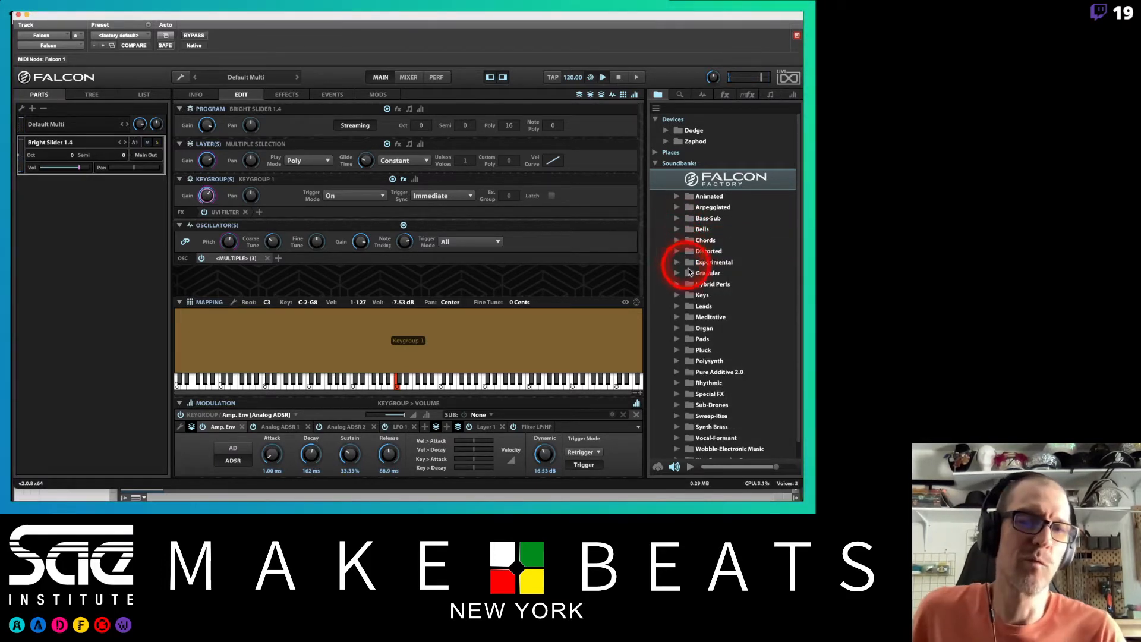
{"action": "left_click", "coordinate": [680, 329]}
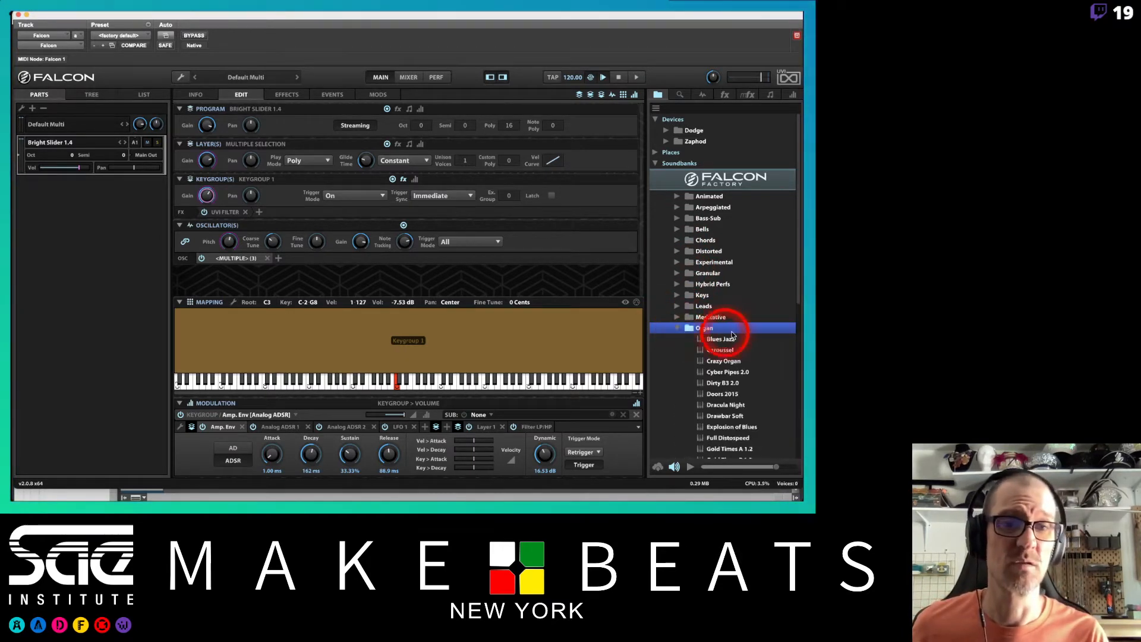
{"action": "scroll", "coordinate": [733, 332], "scroll_direction": "down", "scroll_amount": 3}
{"action": "double_click", "coordinate": [724, 265]}
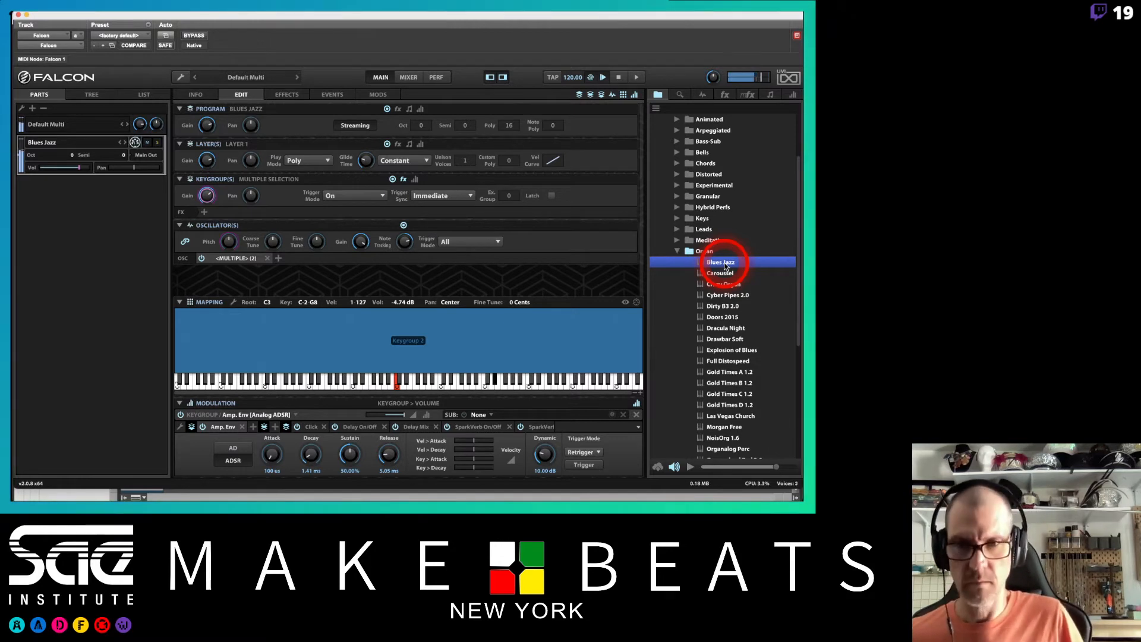
{"action": "left_click", "coordinate": [682, 251]}
{"action": "left_click", "coordinate": [678, 253]}
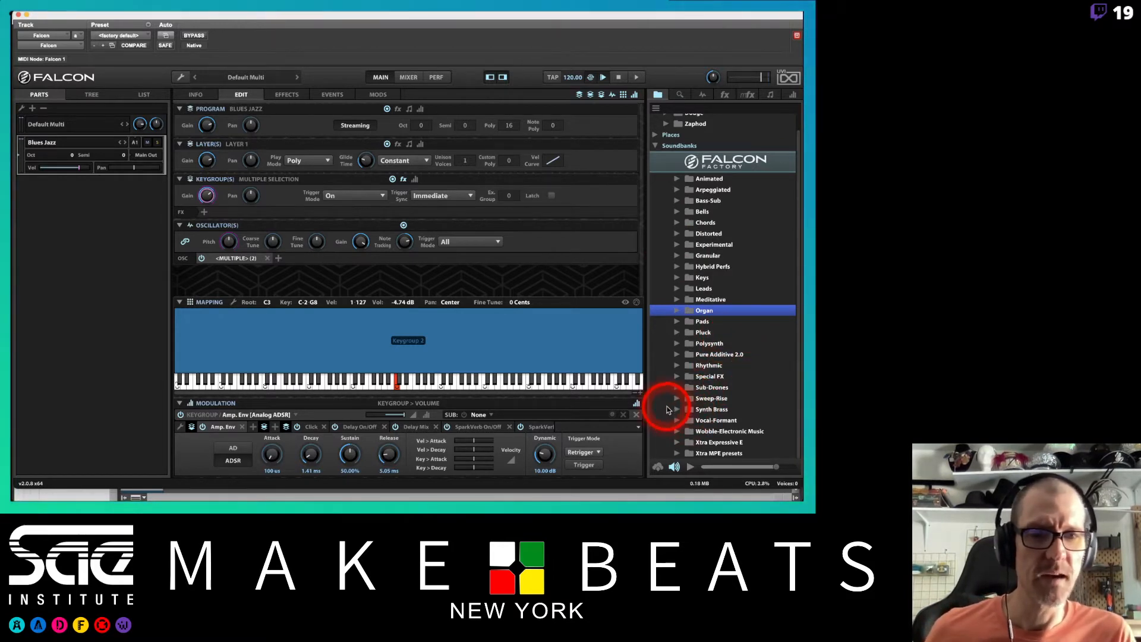
Load the A Boffins Prescription 1.6 program from the Synth Brass folder
{"action": "left_click", "coordinate": [677, 409]}
{"action": "left_click", "coordinate": [712, 423]}
{"action": "double_click", "coordinate": [713, 424]}
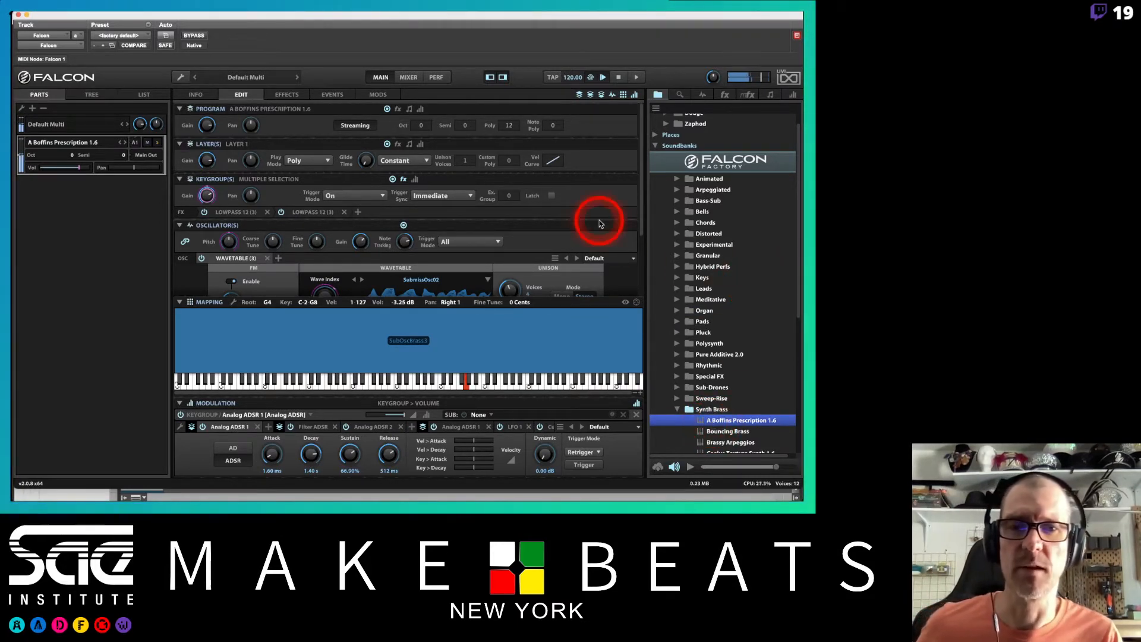
Set the wavetable oscillator's Wave Index to 0.00% and collapse the Synth Brass folder
{"action": "scroll", "coordinate": [599, 223], "scroll_direction": "down", "scroll_amount": 3}
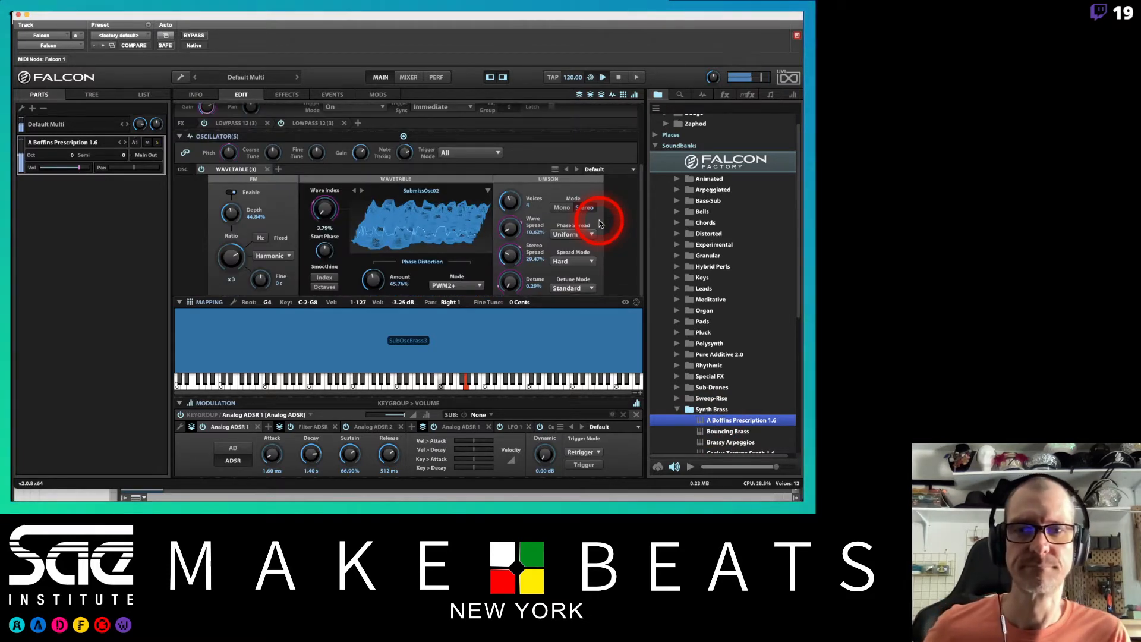
{"action": "left_click_drag", "start_coordinate": [325, 212], "coordinate": [646, 427]}
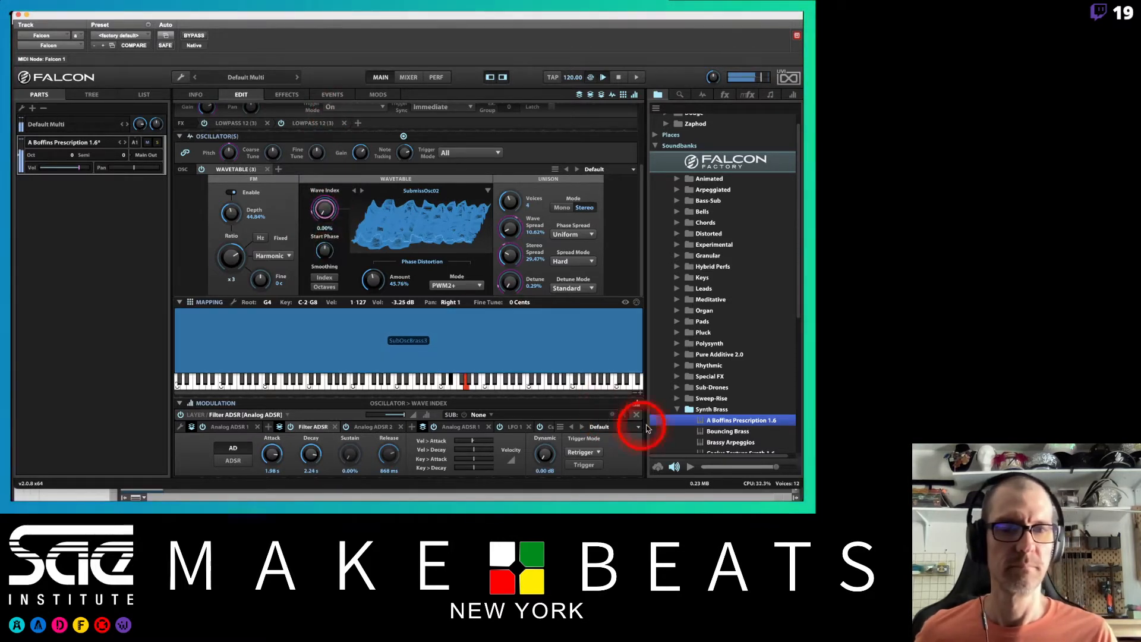
{"action": "left_click", "coordinate": [676, 408]}
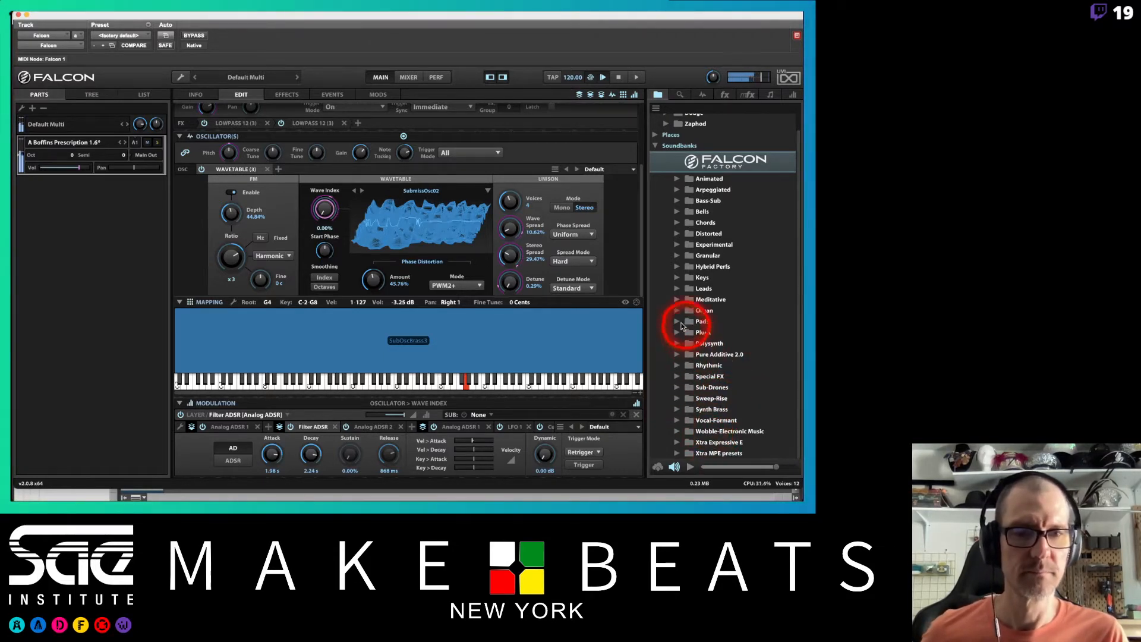
Audition the Animator and Beauty is Simple 1 programs from the Pads folder and collapse the folder
{"action": "left_click", "coordinate": [677, 321]}
{"action": "double_click", "coordinate": [707, 334]}
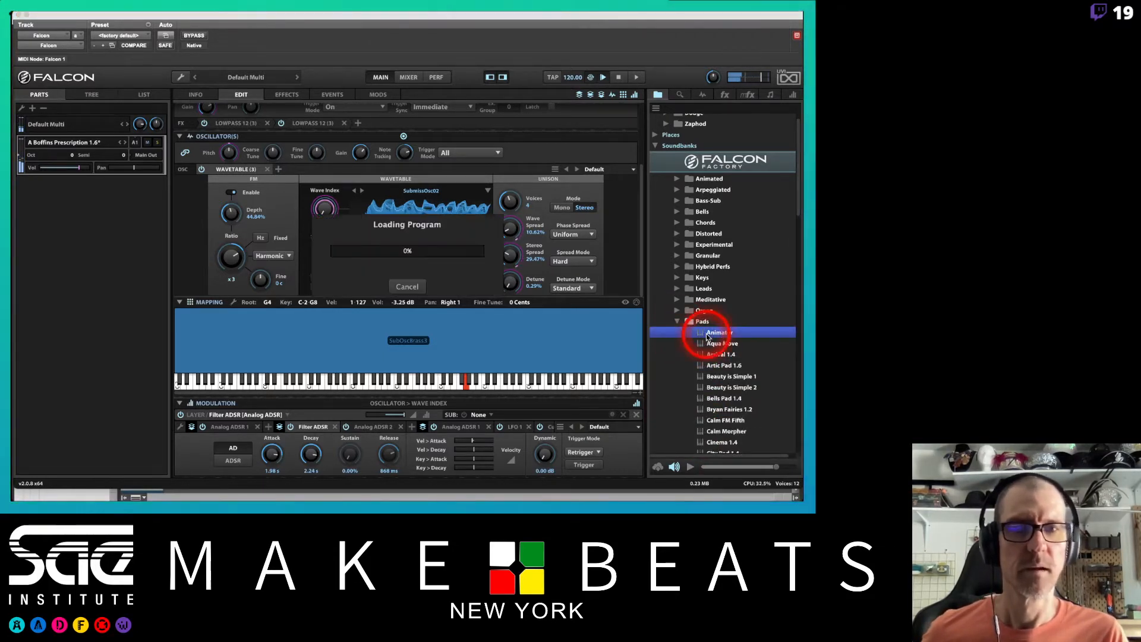
{"action": "double_click", "coordinate": [711, 374]}
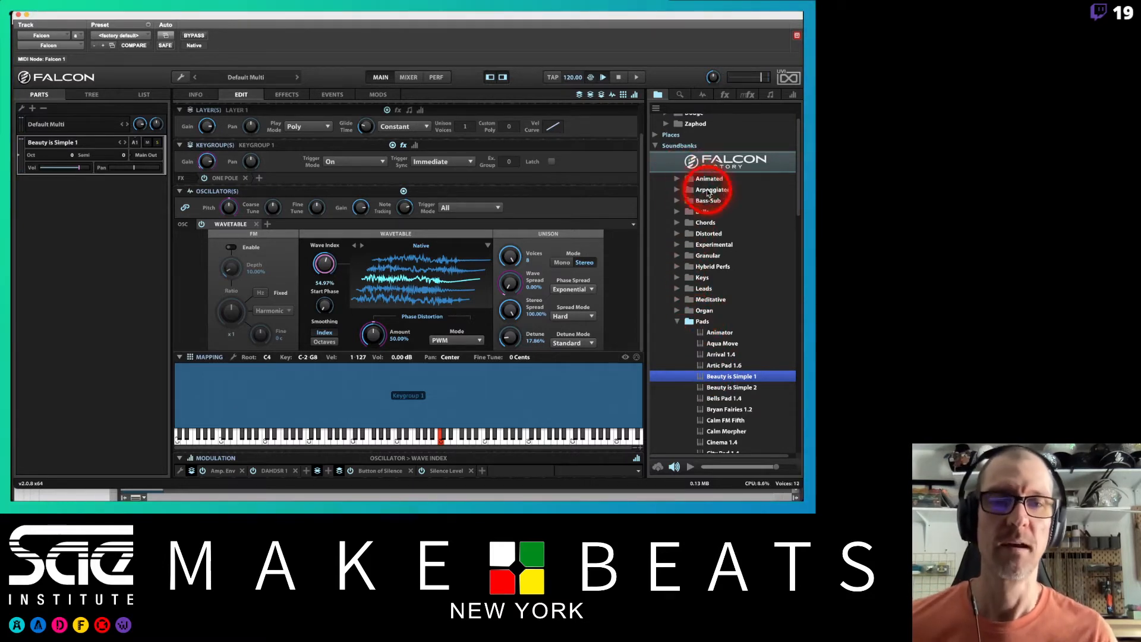
{"action": "left_click", "coordinate": [676, 322]}
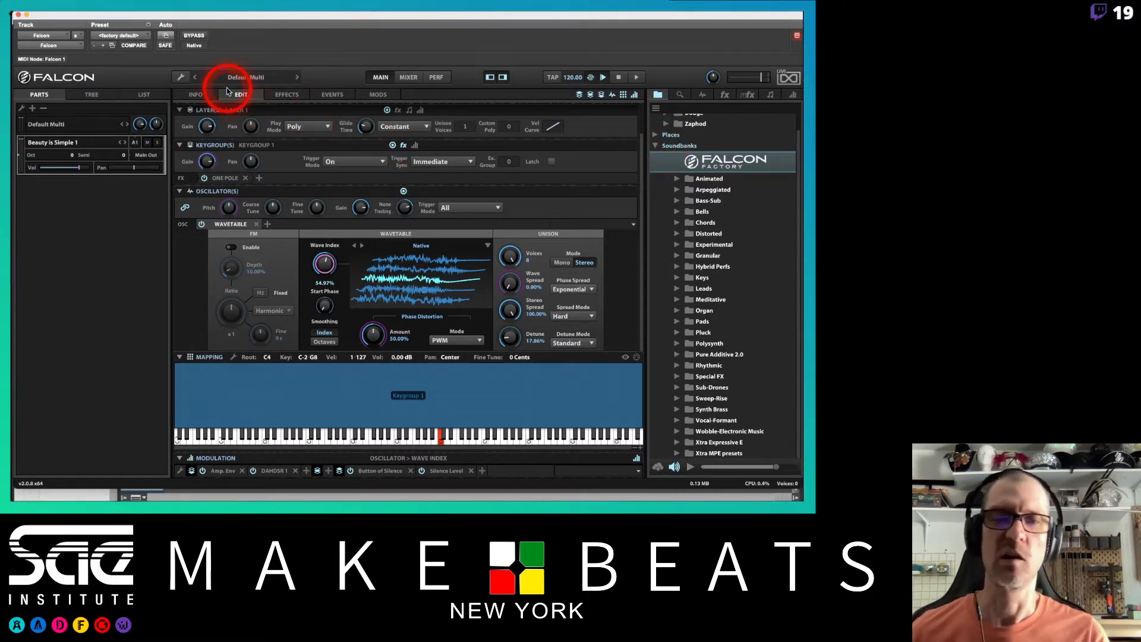
Clear the current multi and toggle the Program section's Streaming option
{"action": "left_click", "coordinate": [178, 79]}
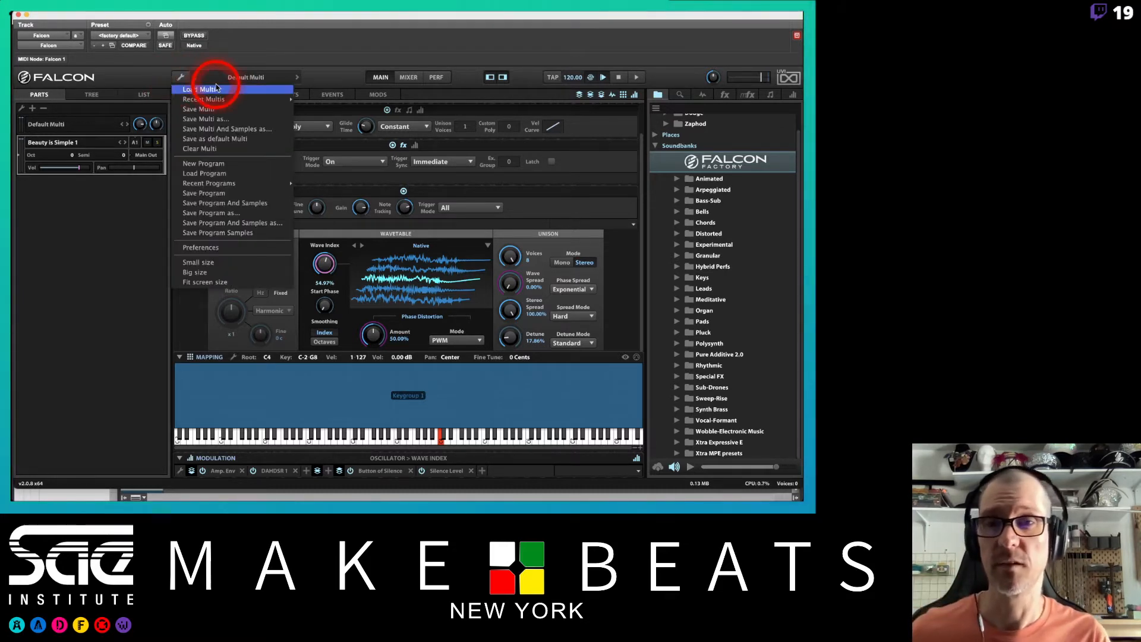
{"action": "left_click", "coordinate": [215, 150]}
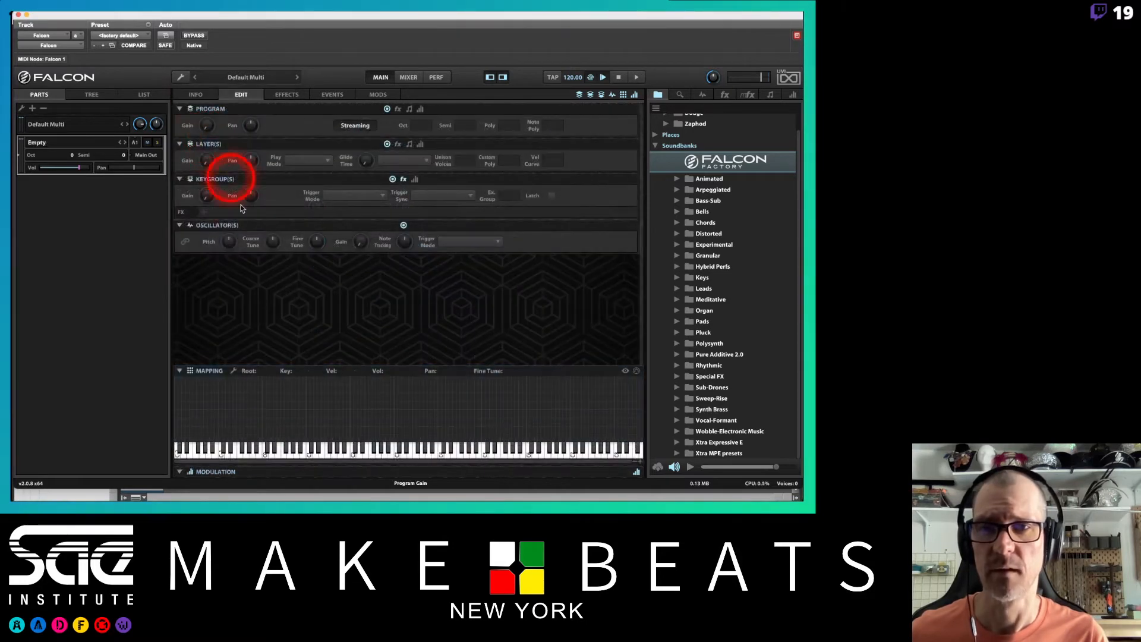
{"action": "left_click", "coordinate": [356, 126]}
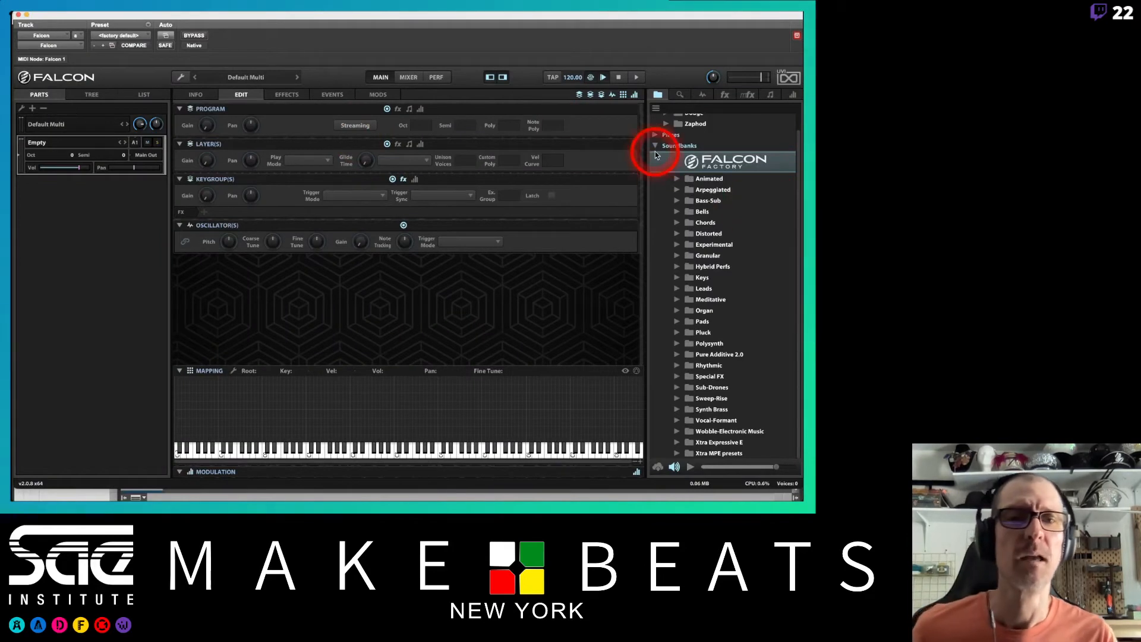
Collapse the Soundbanks list in the browser and expand the Zaphod drive to show its folders
{"action": "left_click", "coordinate": [655, 146]}
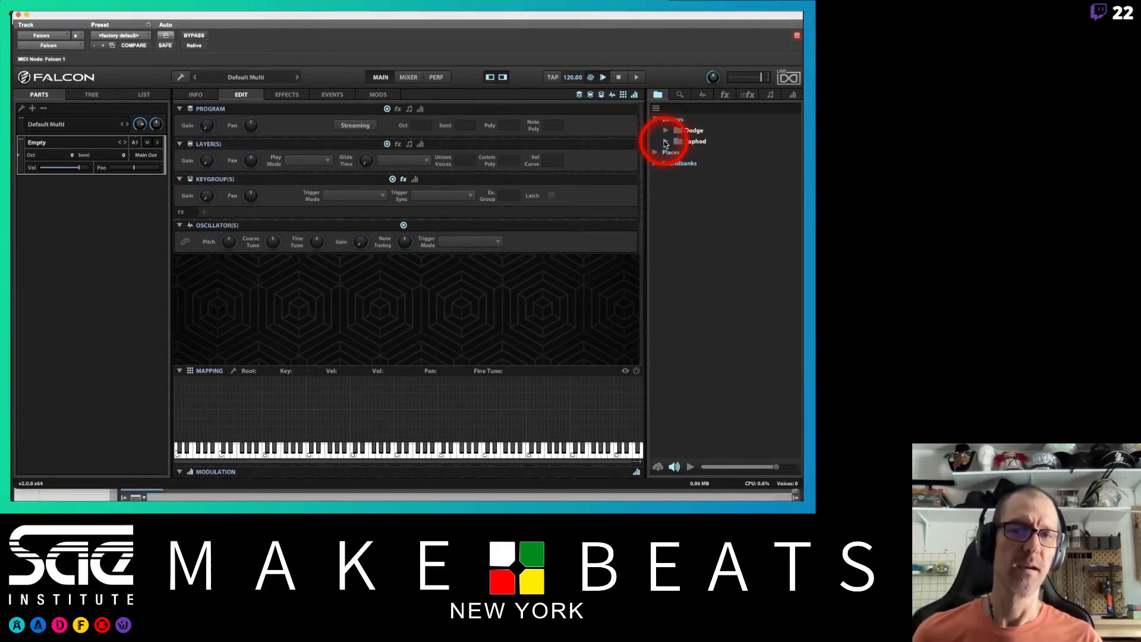
{"action": "left_click", "coordinate": [664, 142]}
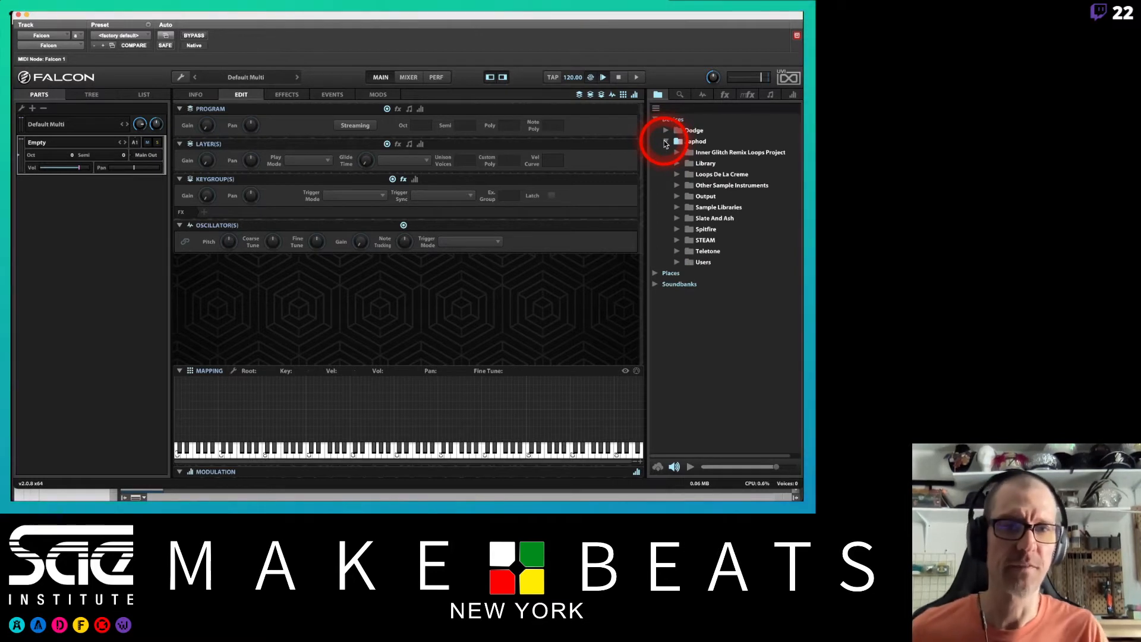
Expand the Sample Libraries folder on the Zaphod drive and open its Sample Magic subfolder
{"action": "left_click", "coordinate": [678, 207]}
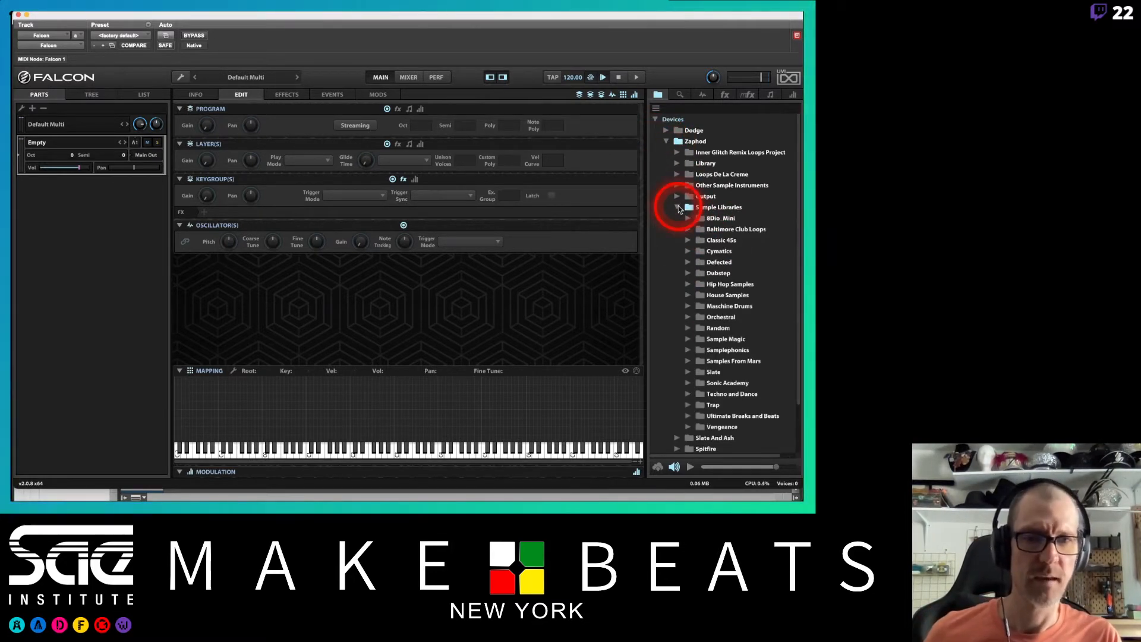
{"action": "scroll", "coordinate": [728, 279], "scroll_direction": "down", "scroll_amount": 1}
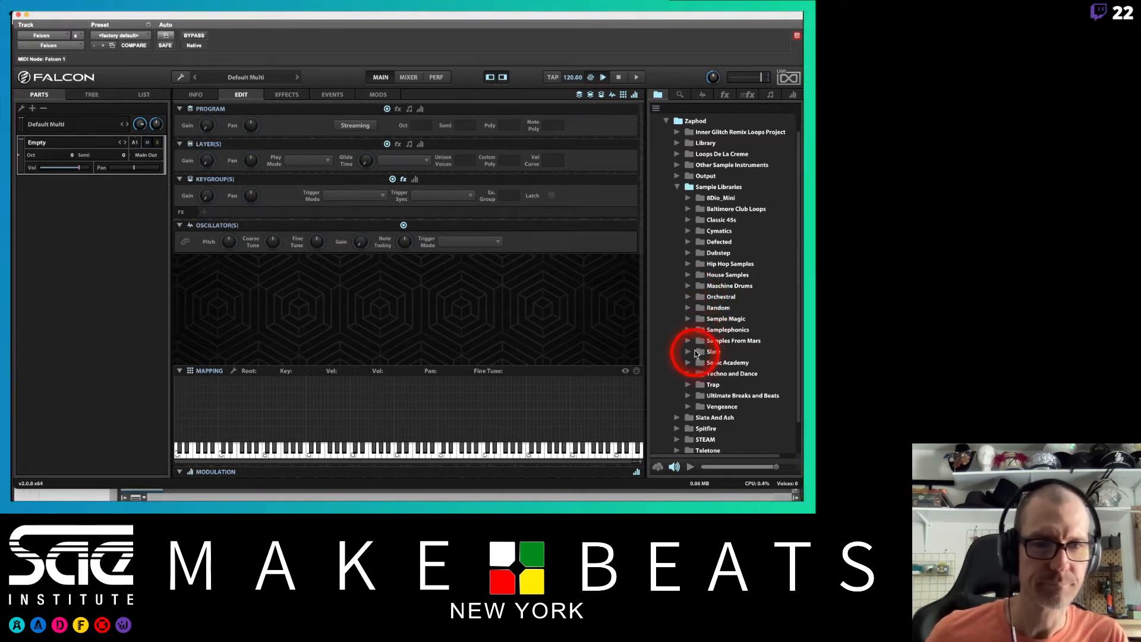
{"action": "left_click", "coordinate": [688, 319]}
{"action": "scroll", "coordinate": [728, 326], "scroll_direction": "down", "scroll_amount": 5}
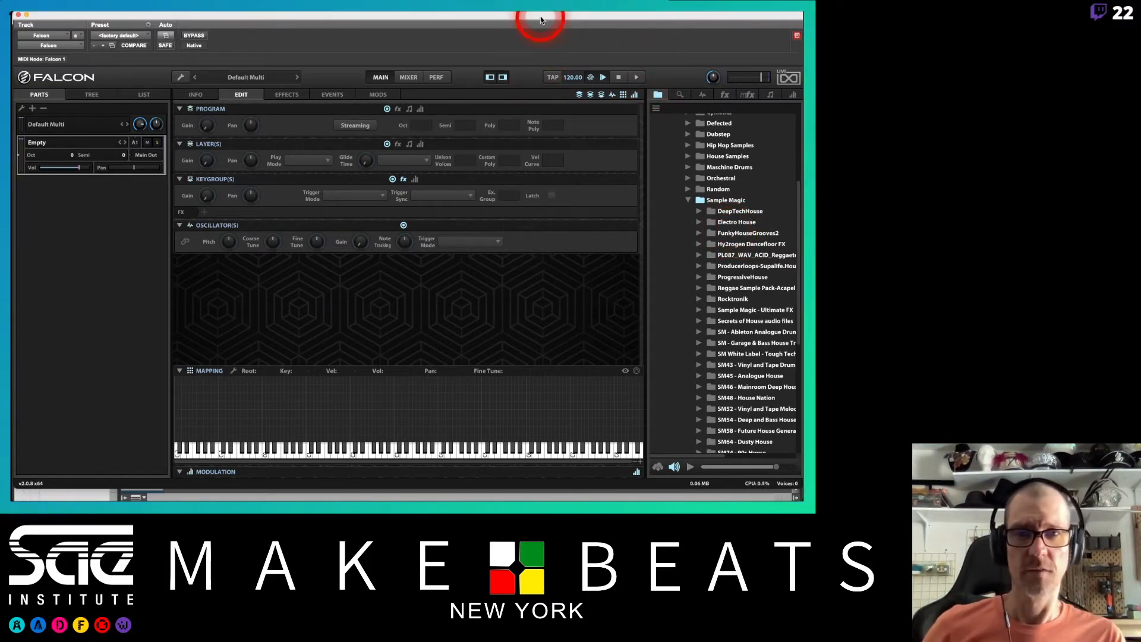
Reposition the Falcon plug-in window just below the Mix window's title bar and widen the browser so longer folder names fit
{"action": "left_click_drag", "start_coordinate": [541, 16], "coordinate": [521, 299]}
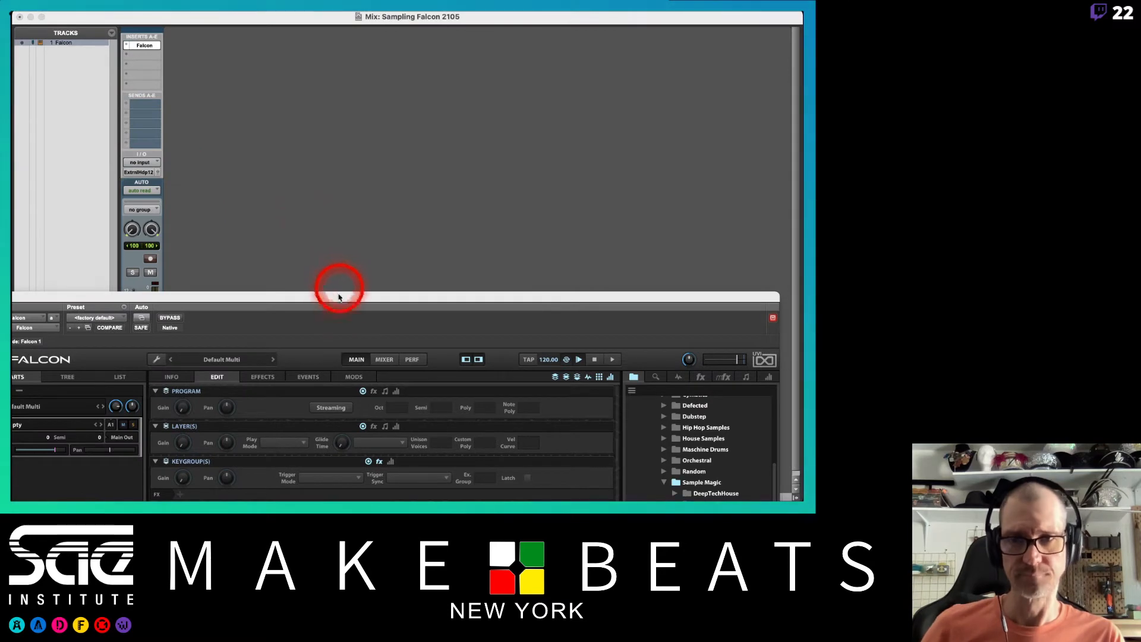
{"action": "left_click_drag", "start_coordinate": [338, 305], "coordinate": [364, 35]}
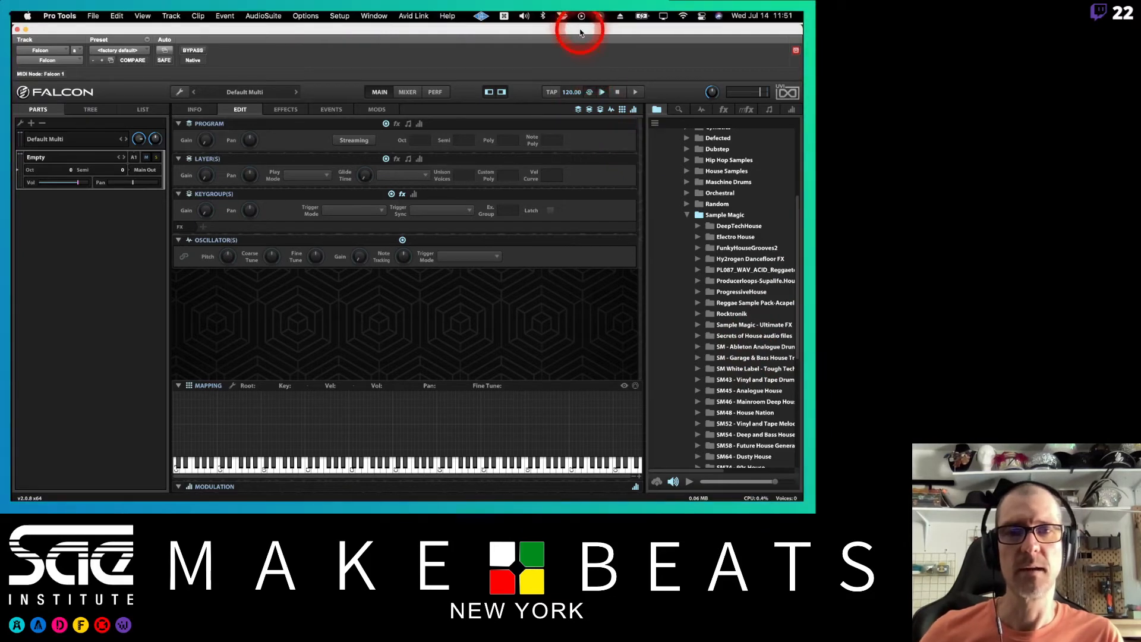
{"action": "mouse_move", "coordinate": [578, 30]}
{"action": "left_mouse_down"}
{"action": "mouse_move", "coordinate": [578, 19]}
{"action": "mouse_move", "coordinate": [581, 29]}
{"action": "left_mouse_up"}
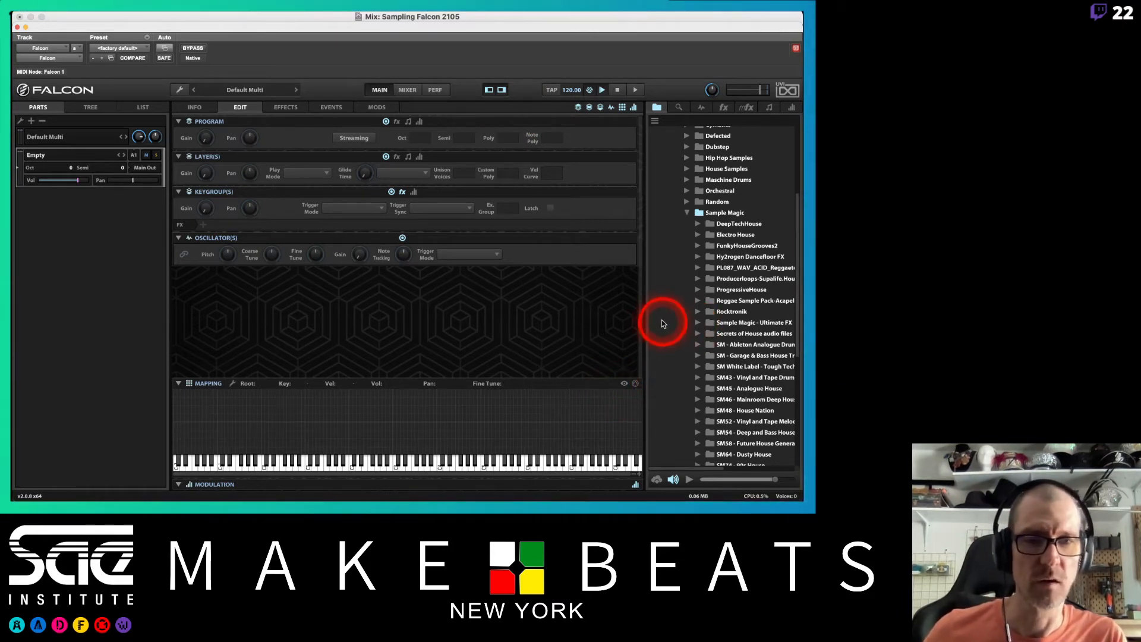
{"action": "left_click_drag", "start_coordinate": [644, 306], "coordinate": [580, 321]}
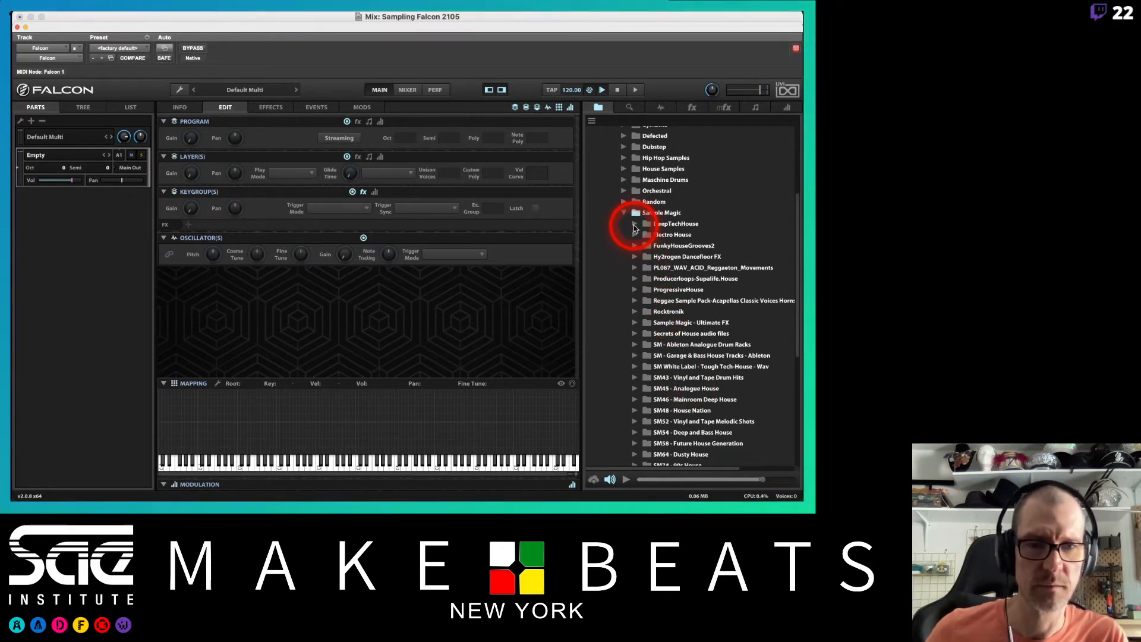
Expand the SM43 - Vinyl and Tape Drum Hits folder down through cassette and kicks to the machine folder
{"action": "scroll", "coordinate": [683, 327], "scroll_direction": "down", "scroll_amount": 5}
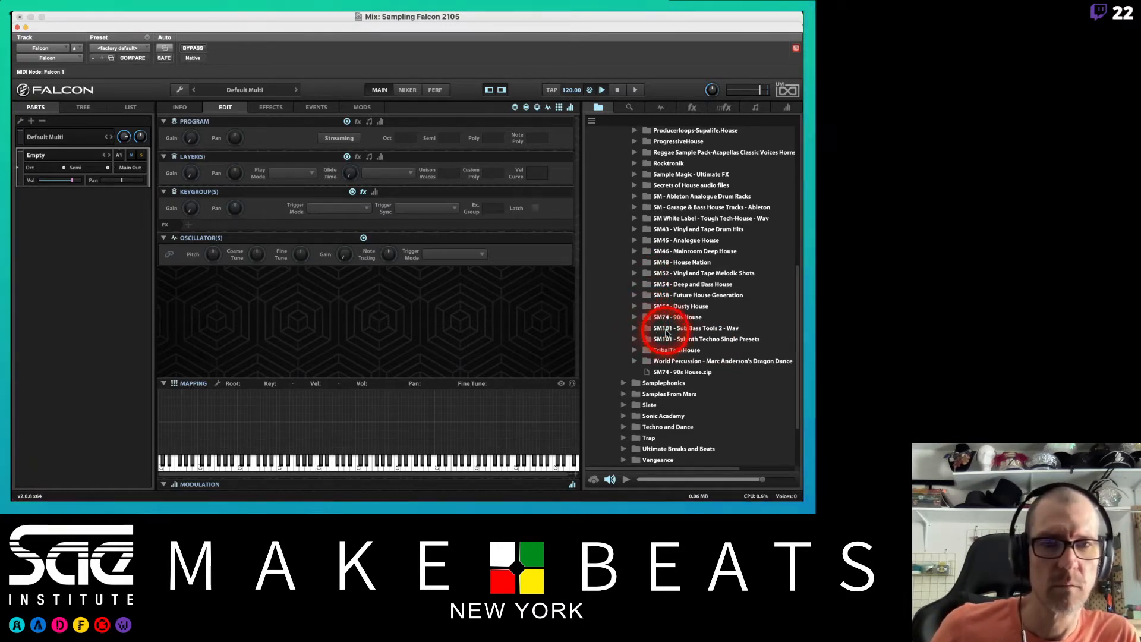
{"action": "scroll", "coordinate": [667, 333], "scroll_direction": "up", "scroll_amount": 1}
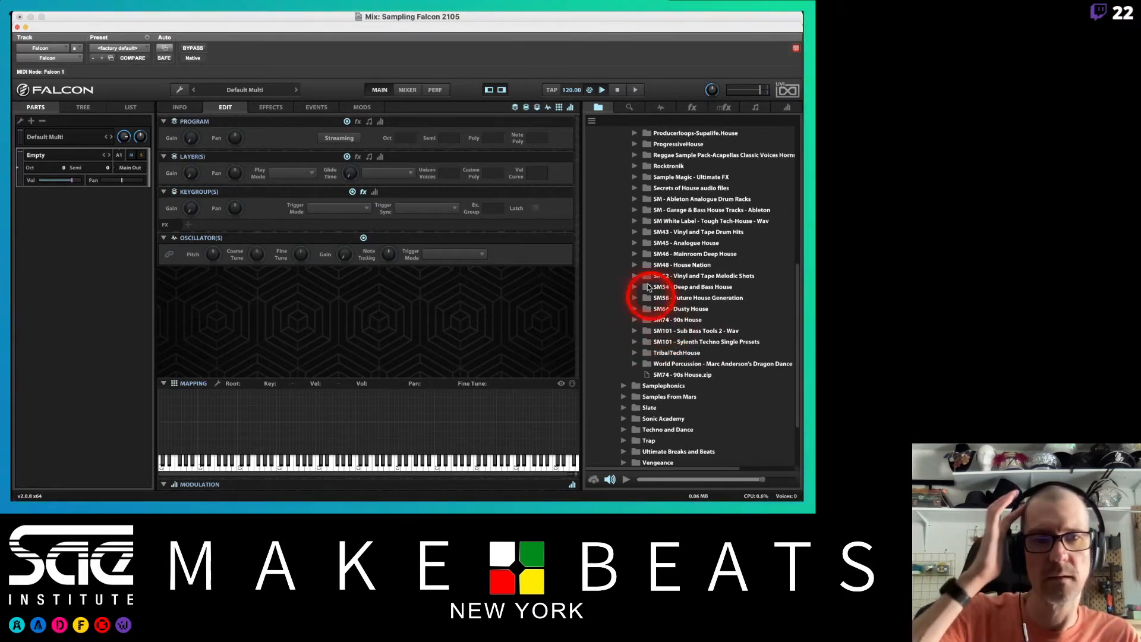
{"action": "left_click", "coordinate": [634, 232]}
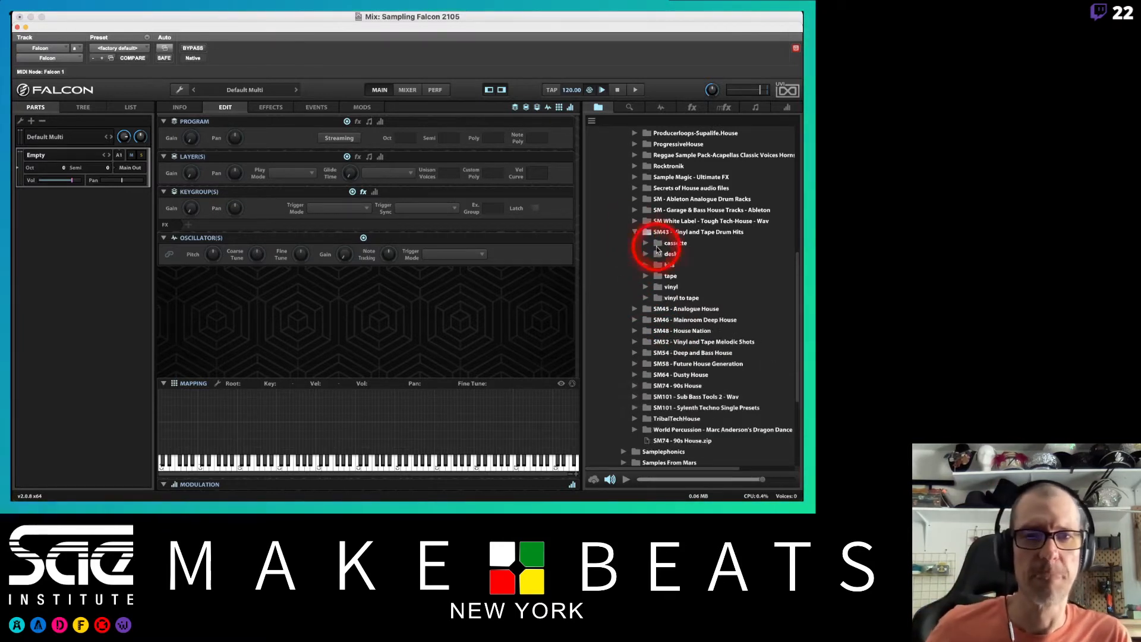
{"action": "double_click", "coordinate": [660, 245]}
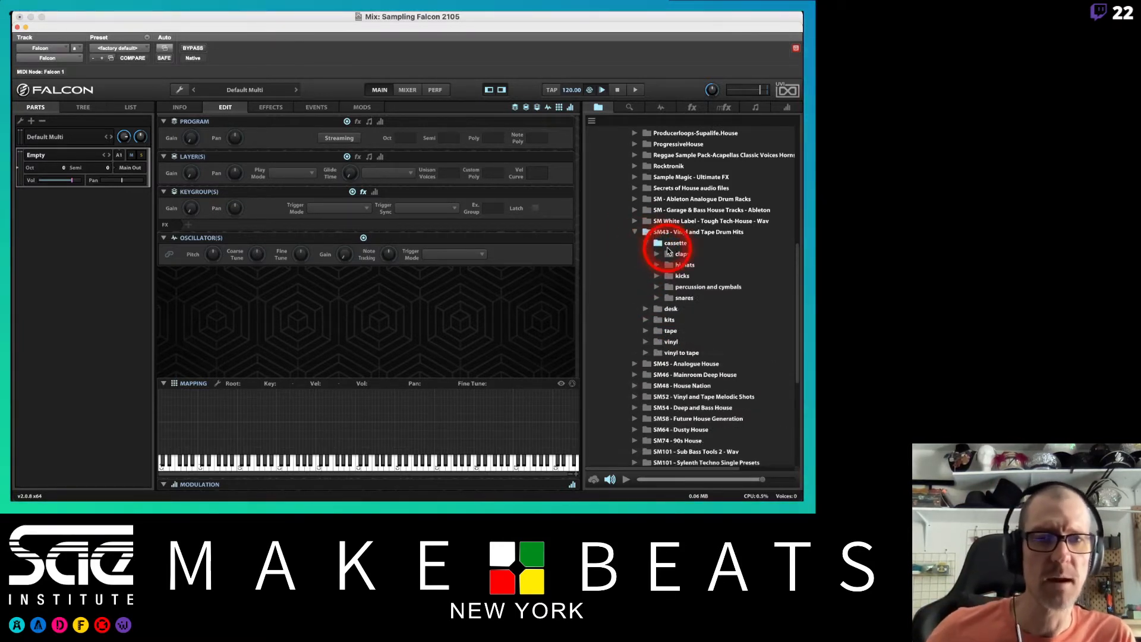
{"action": "double_click", "coordinate": [660, 276]}
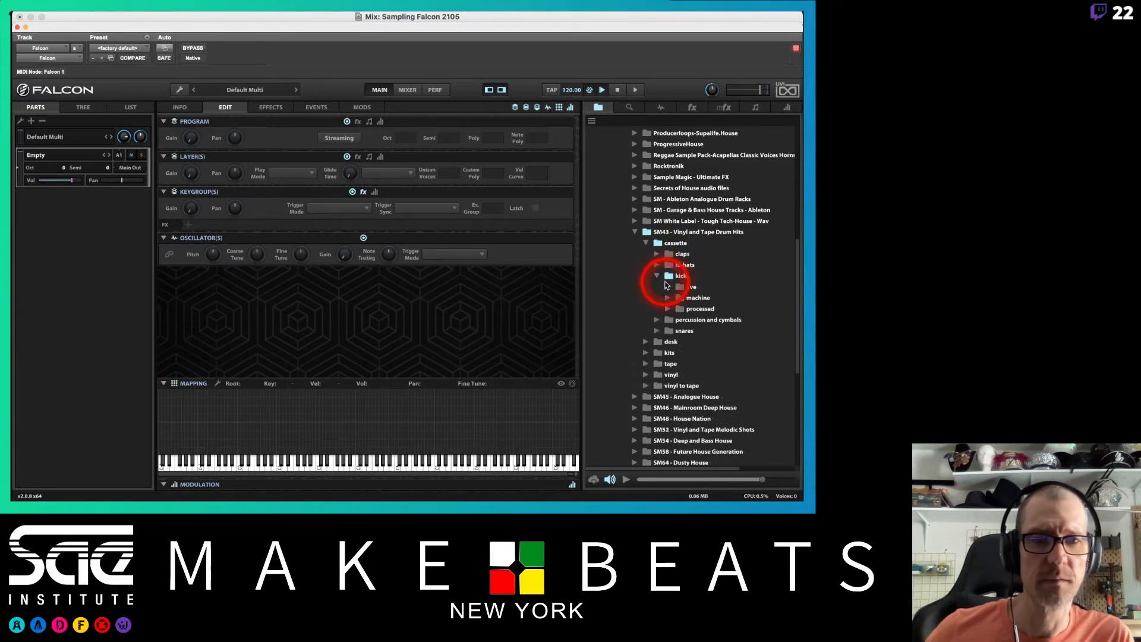
{"action": "left_click", "coordinate": [667, 297]}
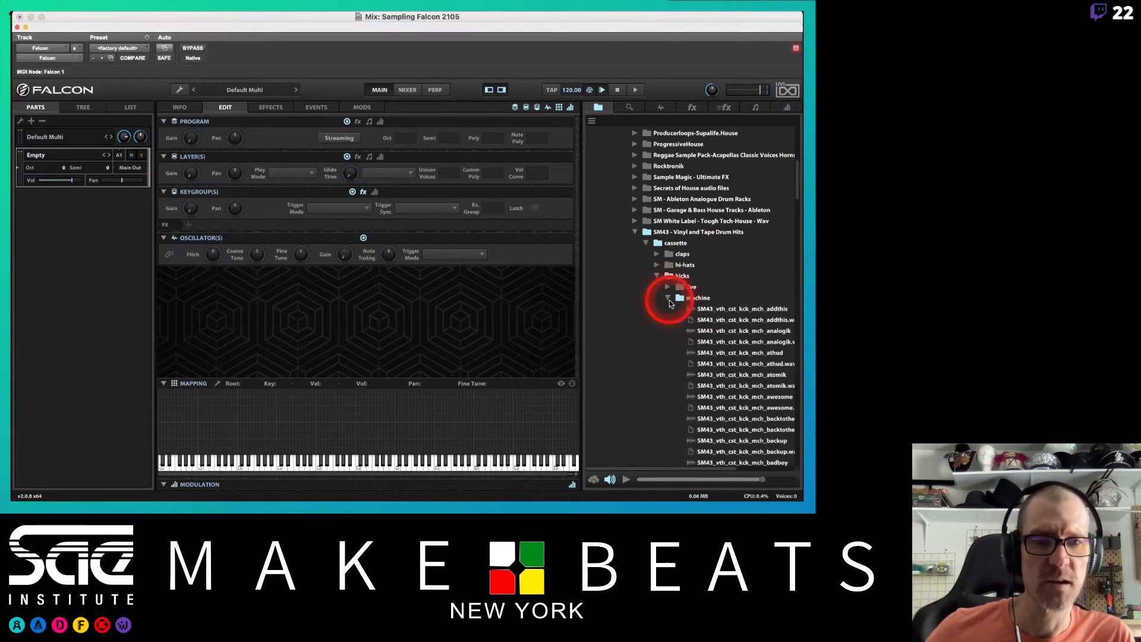
Map the SM43_vth_cst_kck_mch_addthis kick sample onto key C3
{"action": "left_click", "coordinate": [704, 310]}
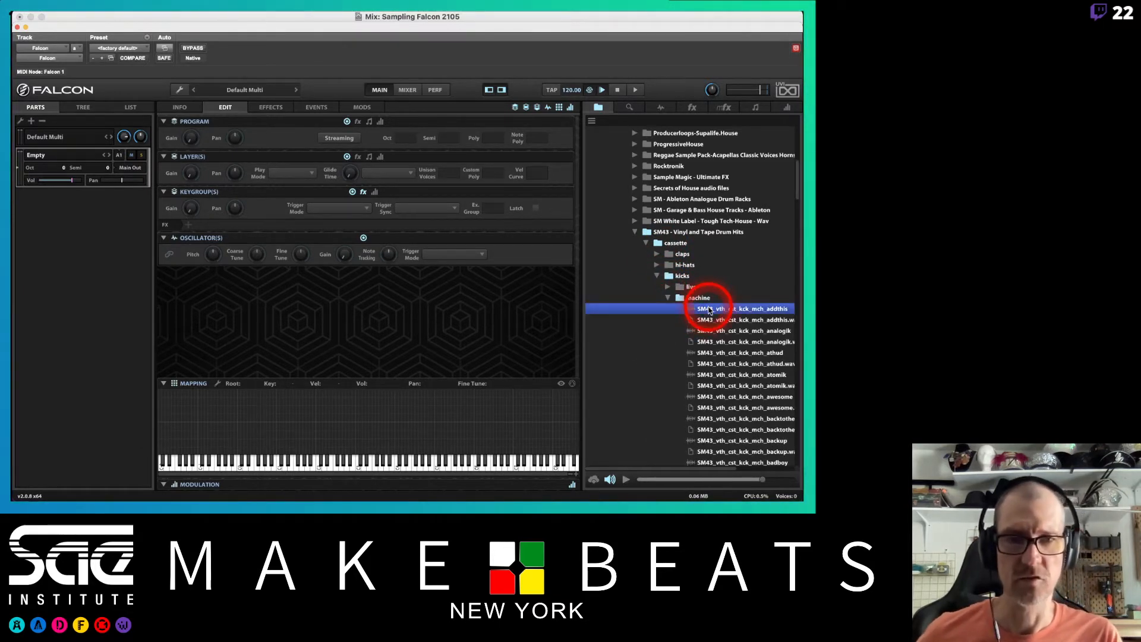
{"action": "mouse_move", "coordinate": [708, 310]}
{"action": "left_mouse_down"}
{"action": "mouse_move", "coordinate": [505, 336]}
{"action": "mouse_move", "coordinate": [334, 408]}
{"action": "mouse_move", "coordinate": [316, 453]}
{"action": "mouse_move", "coordinate": [318, 393]}
{"action": "mouse_move", "coordinate": [326, 428]}
{"action": "mouse_move", "coordinate": [357, 455]}
{"action": "mouse_move", "coordinate": [353, 417]}
{"action": "mouse_move", "coordinate": [357, 453]}
{"action": "left_mouse_up"}
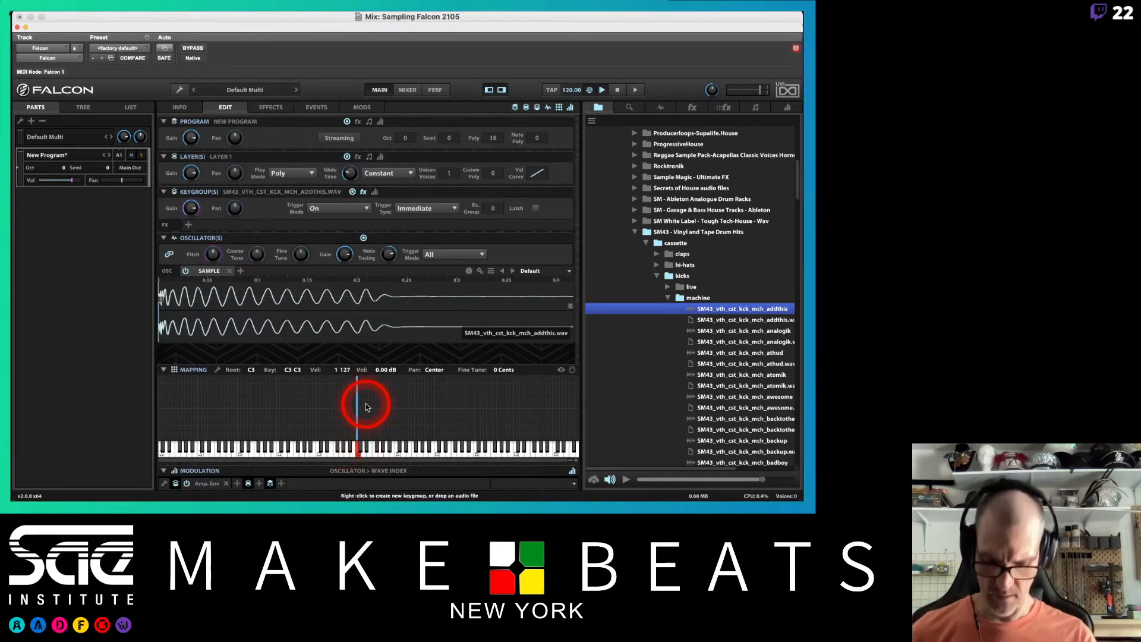
Collapse the kicks folder and expand the machine folder inside snares
{"action": "left_click", "coordinate": [658, 275]}
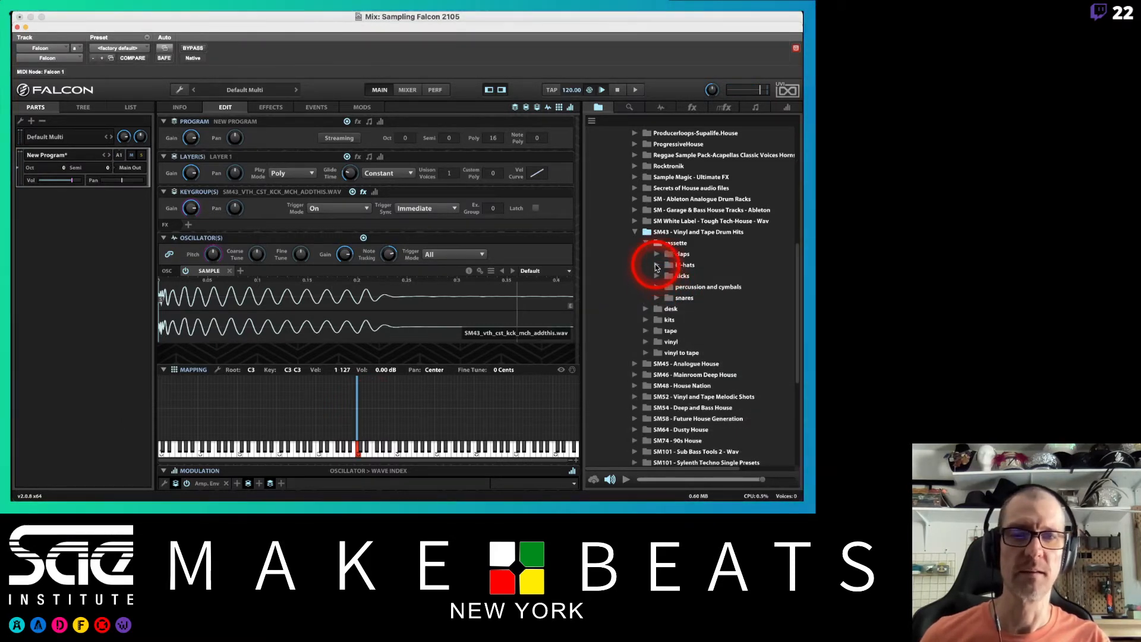
{"action": "left_click", "coordinate": [656, 297]}
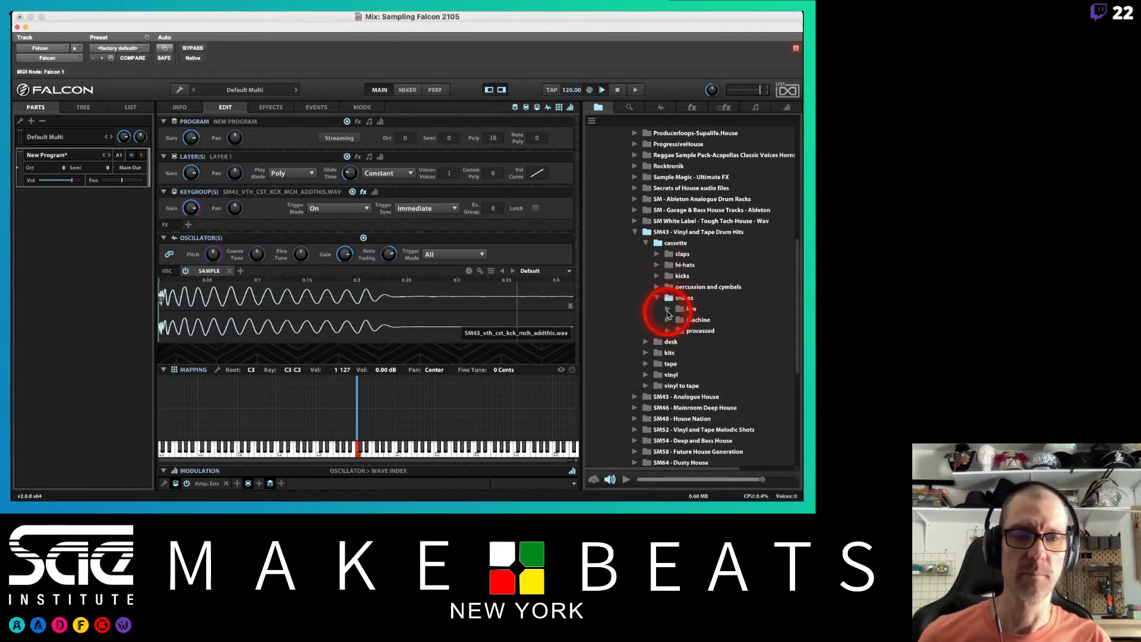
{"action": "left_click", "coordinate": [667, 323]}
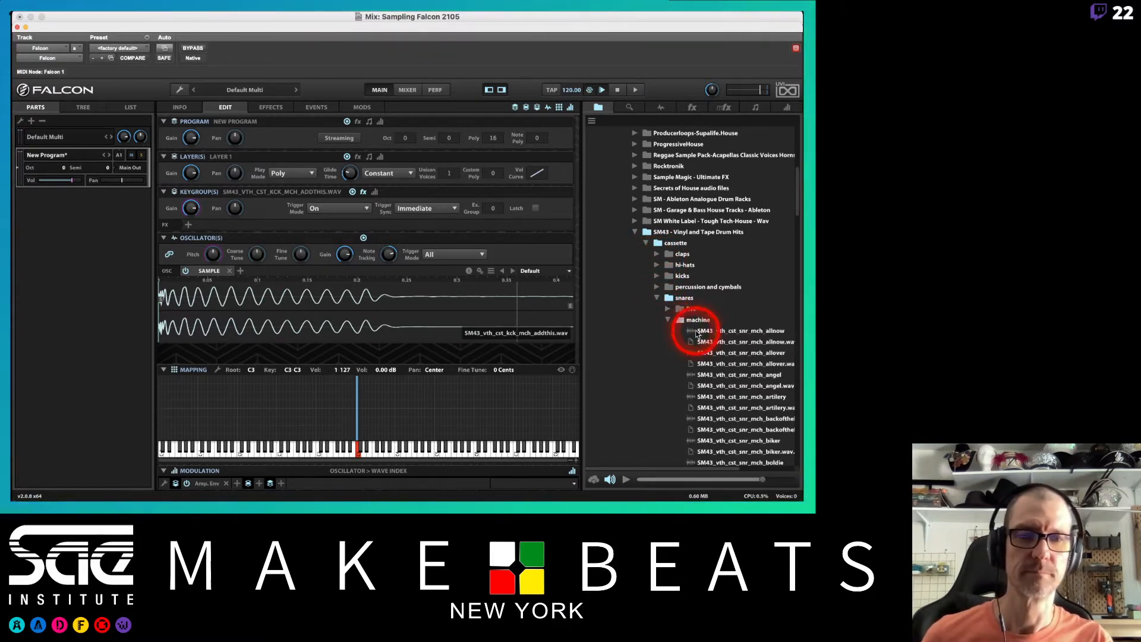
Audition the allnow, allover, angel and artilery machine snares, and map SM43_vth_cst_snr_mch_artilery onto key D3
{"action": "left_click", "coordinate": [693, 331]}
{"action": "left_click", "coordinate": [699, 355]}
{"action": "left_click", "coordinate": [701, 376]}
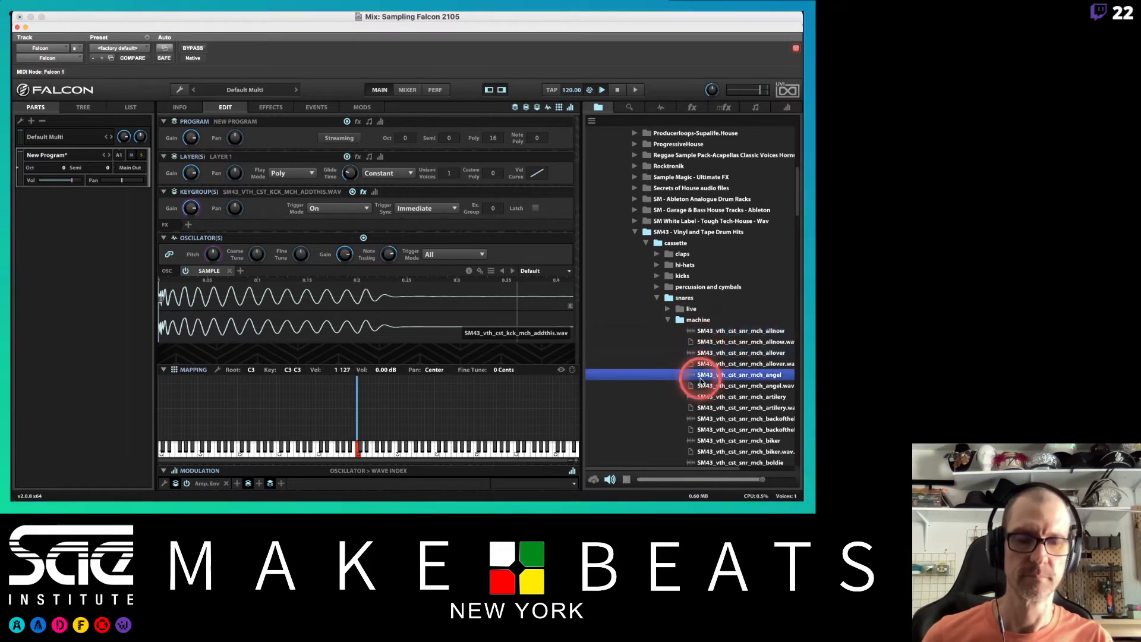
{"action": "key", "text": "Down"}
{"action": "key", "text": "Down"}
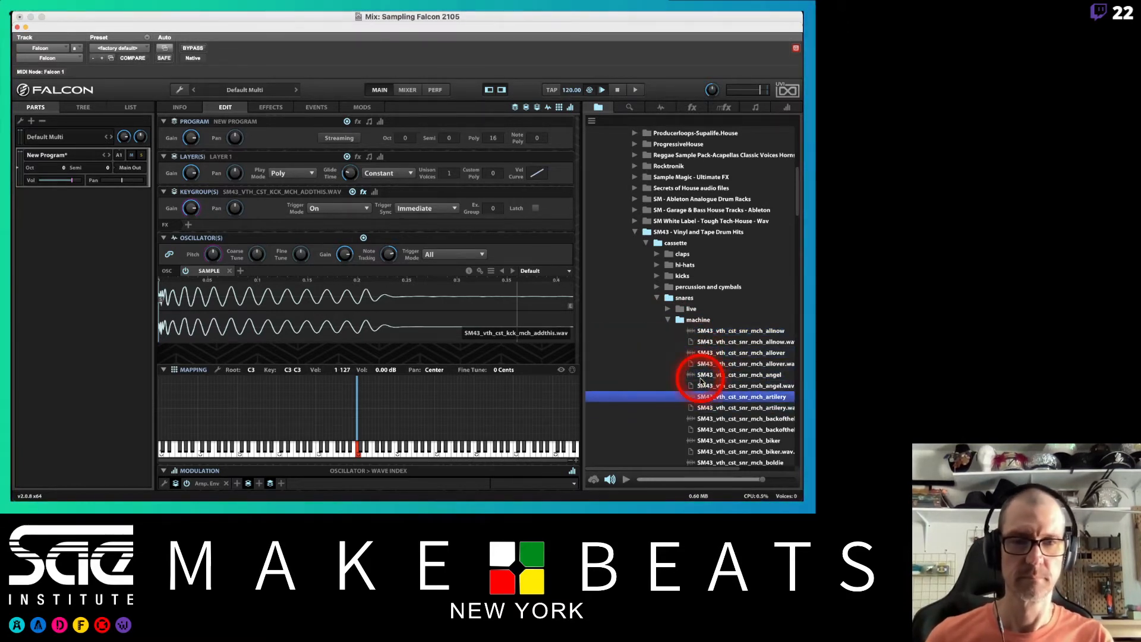
{"action": "left_click_drag", "start_coordinate": [712, 395], "coordinate": [364, 440]}
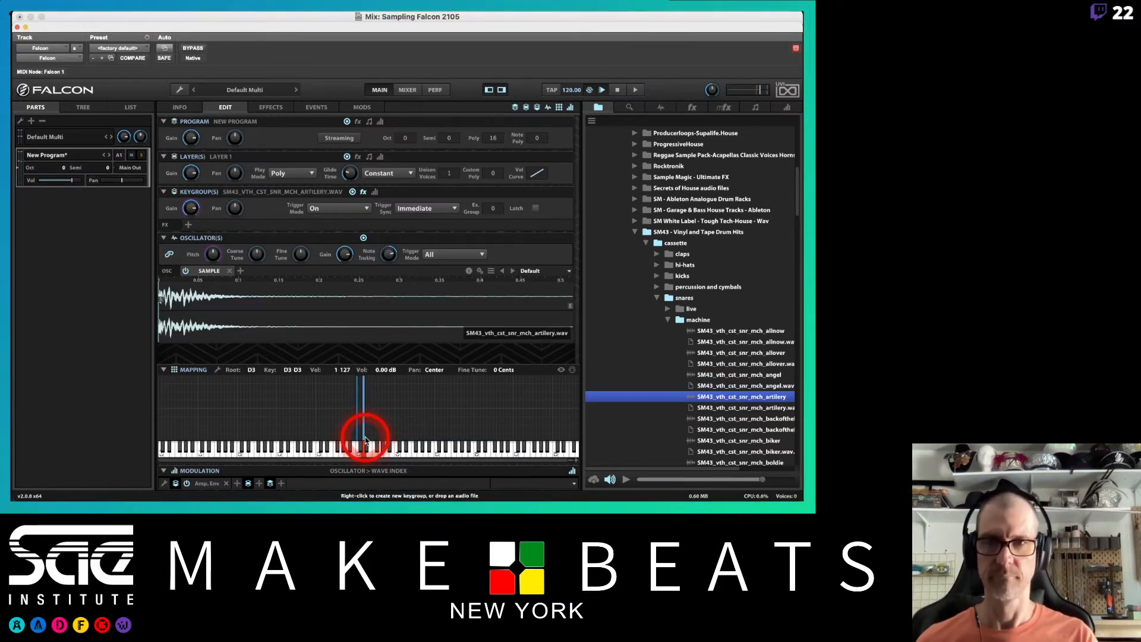
Inspect the snare and kick keygroups in the mapping and view the kick's Amp. Env modulation settings
{"action": "left_click", "coordinate": [365, 439]}
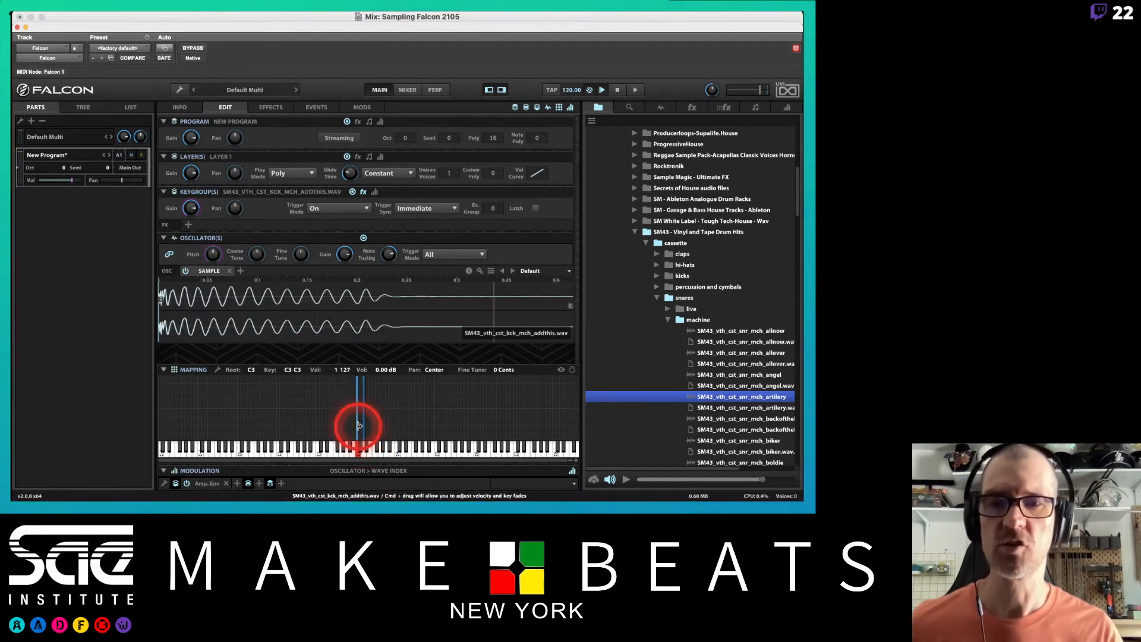
{"action": "left_click", "coordinate": [357, 425]}
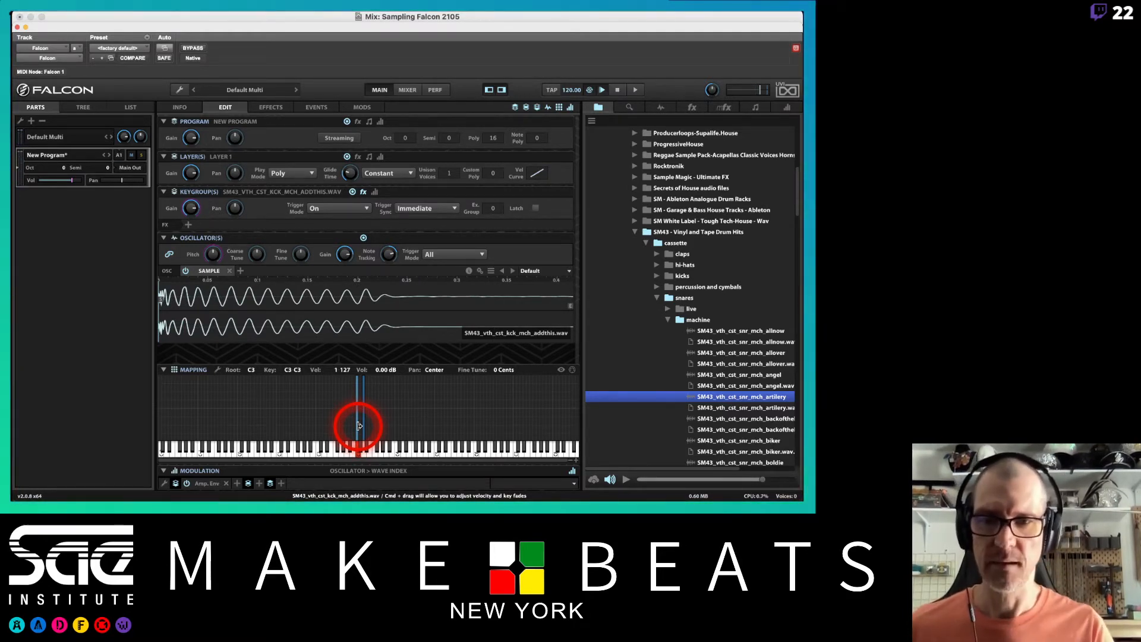
{"action": "left_click", "coordinate": [209, 482]}
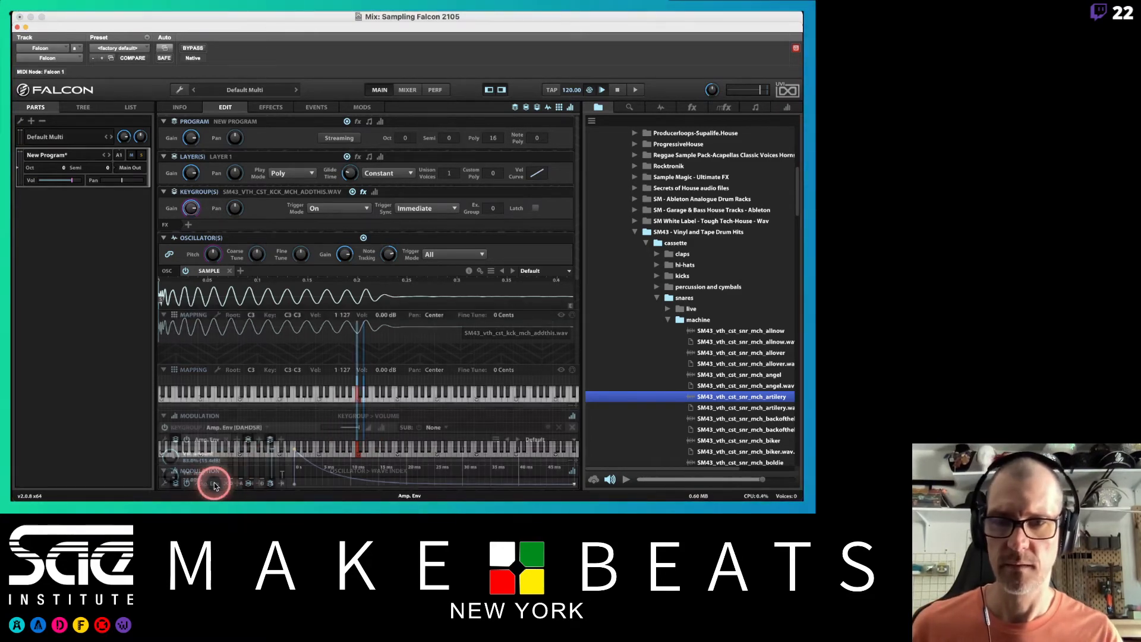
{"action": "left_click", "coordinate": [273, 471]}
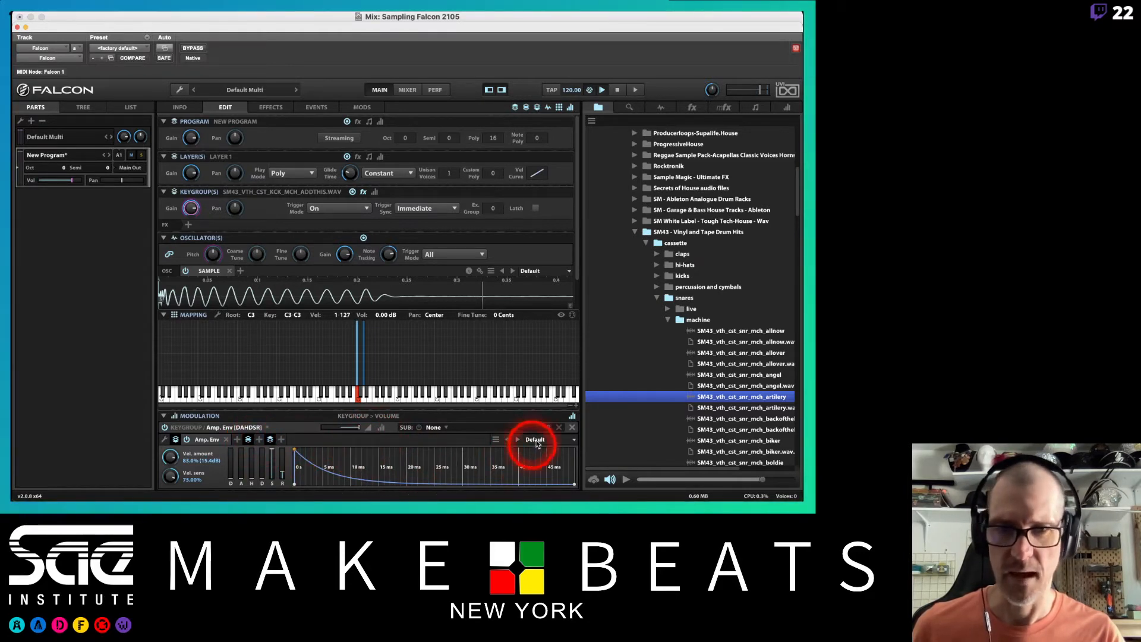
{"action": "left_click", "coordinate": [497, 440]}
{"action": "left_click", "coordinate": [469, 443]}
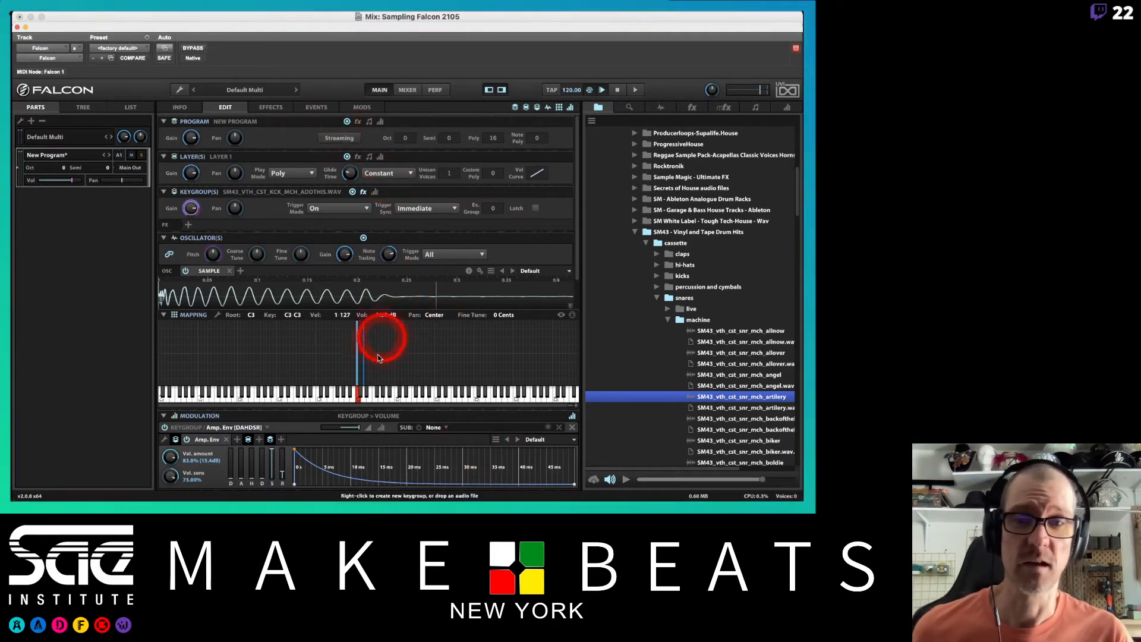
Delete the snare and kick keygroups from the mapping
{"action": "left_click", "coordinate": [363, 373]}
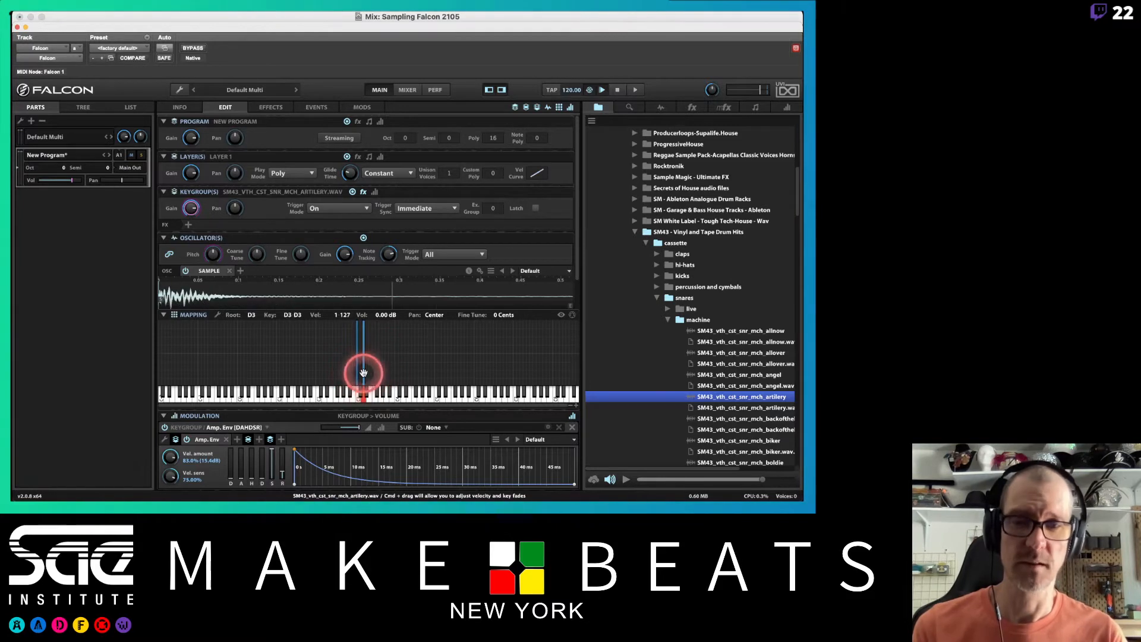
{"action": "key", "text": "Delete"}
{"action": "key", "text": "Delete"}
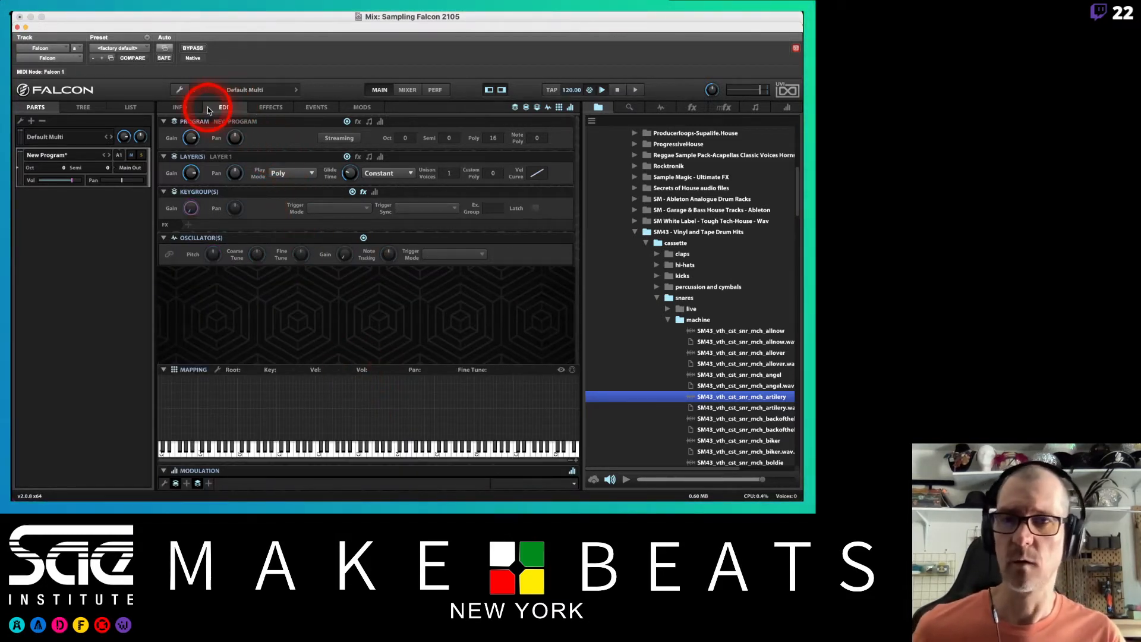
Check the Perf view, return to the Main view, and review the General page of the Falcon preferences
{"action": "left_click", "coordinate": [435, 90]}
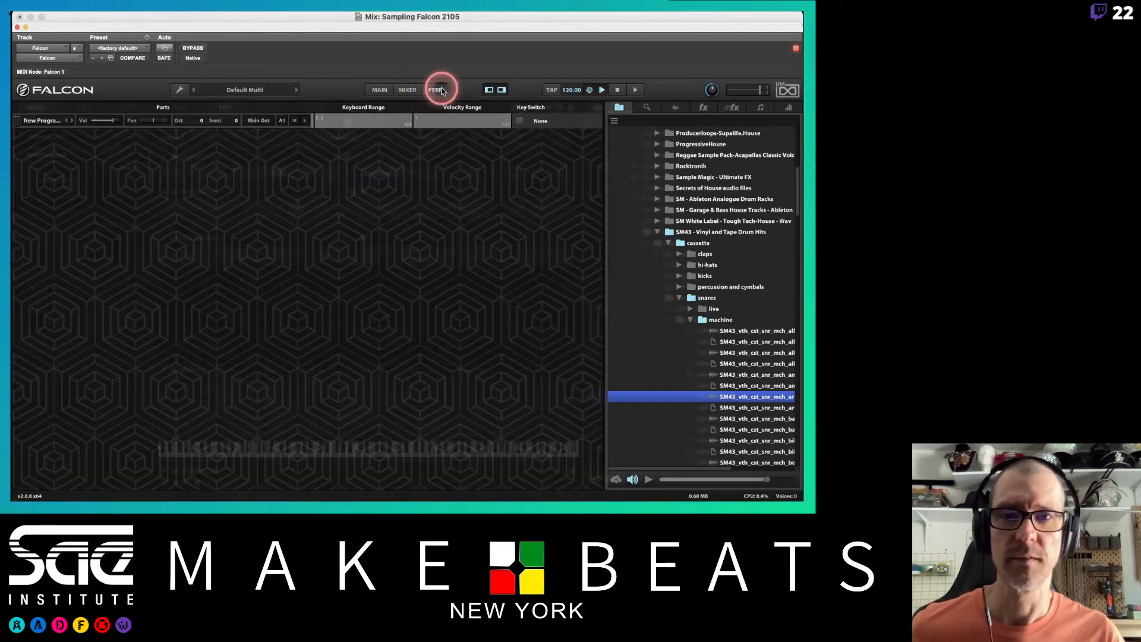
{"action": "left_click", "coordinate": [379, 90]}
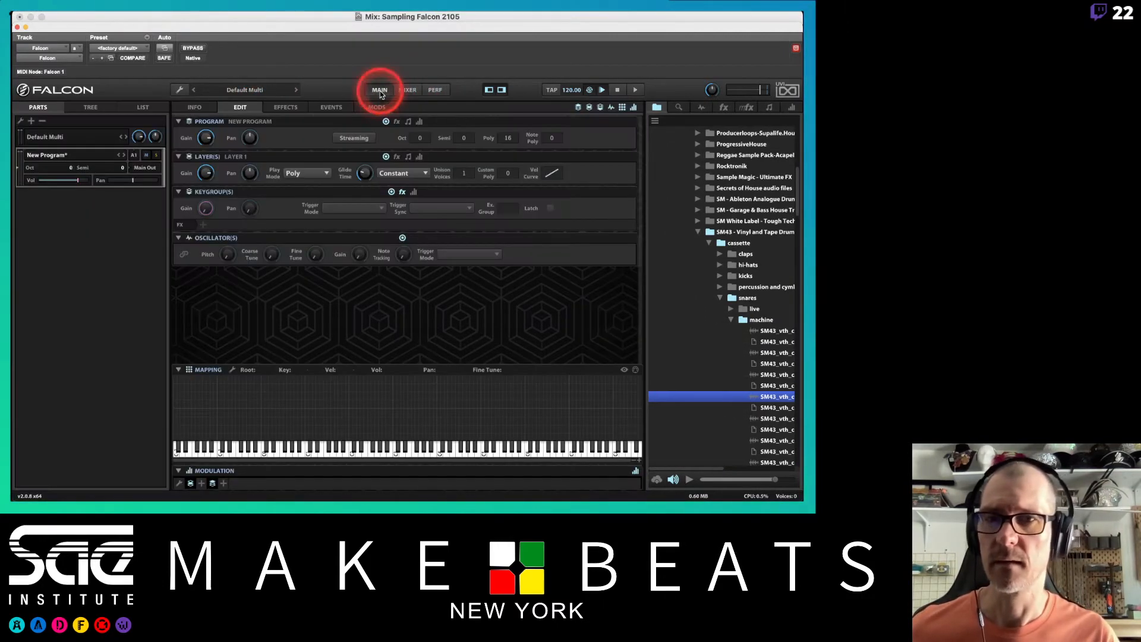
{"action": "left_click", "coordinate": [182, 90]}
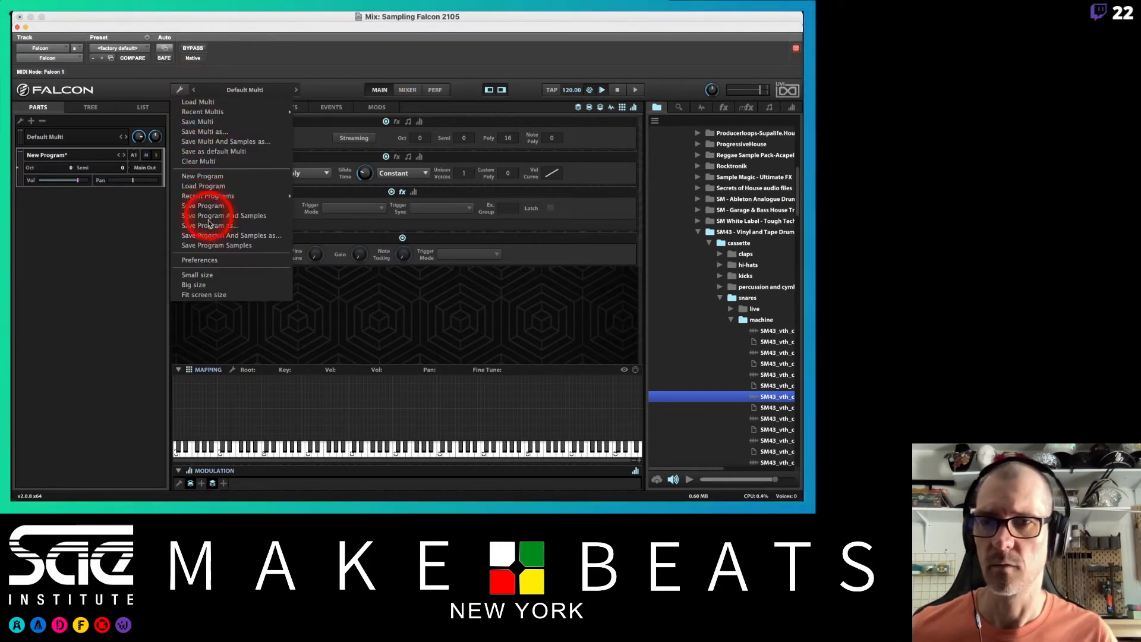
{"action": "left_click", "coordinate": [209, 264]}
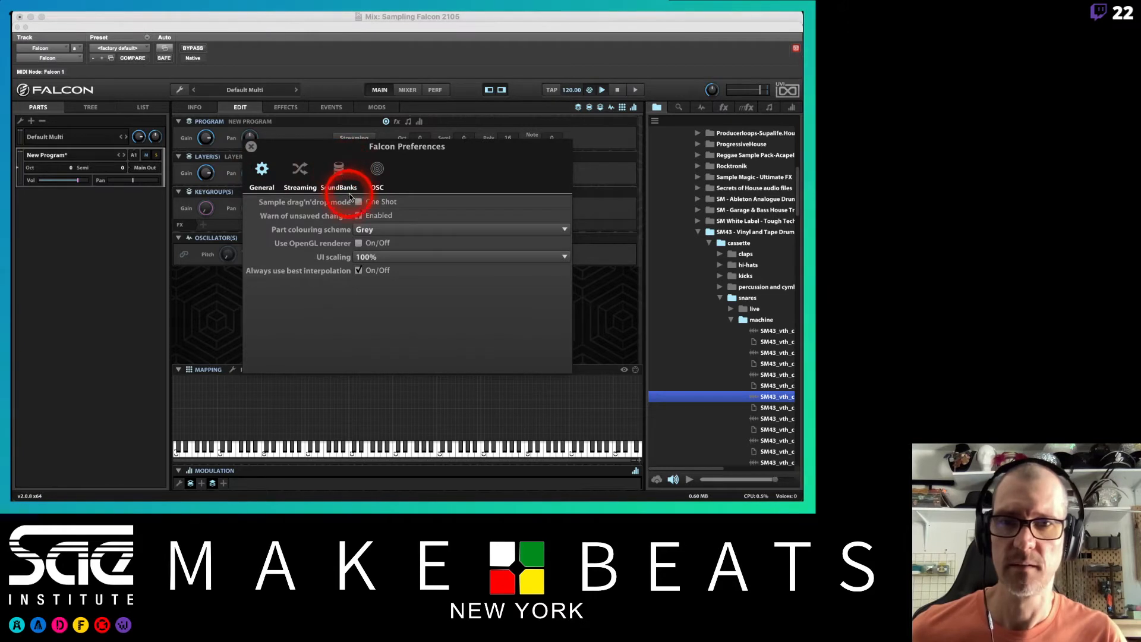
{"action": "left_click", "coordinate": [251, 146]}
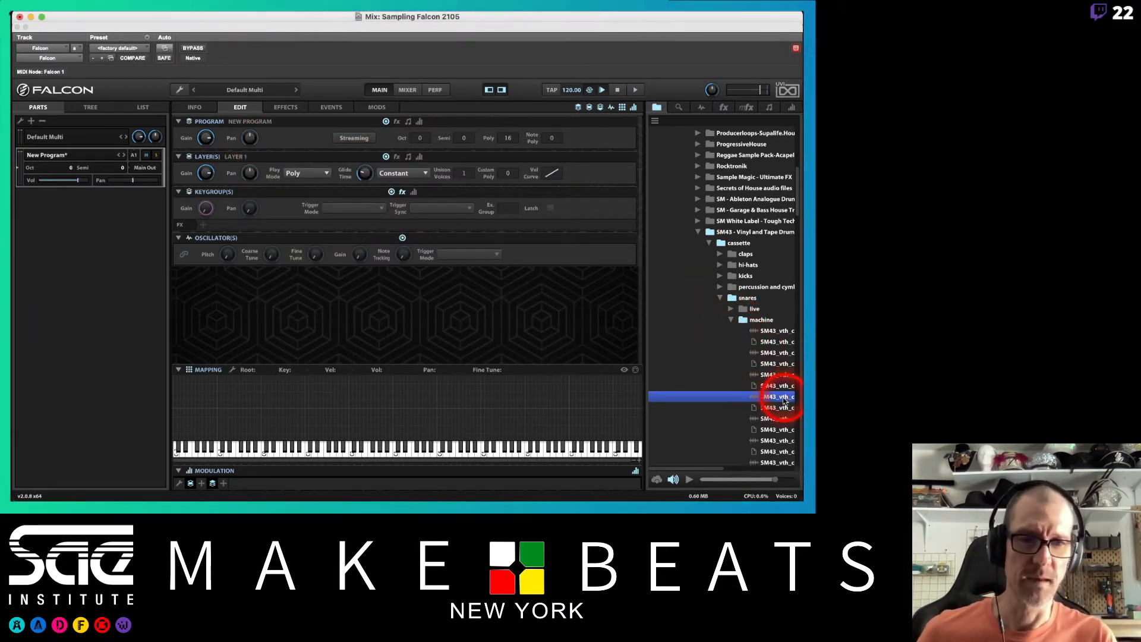
Map the SM43_vth_cst_snr_mch_artilery snare sample onto key D3 in the emptied program
{"action": "left_click_drag", "start_coordinate": [770, 402], "coordinate": [401, 446]}
{"action": "left_click_drag", "start_coordinate": [401, 447], "coordinate": [401, 447]}
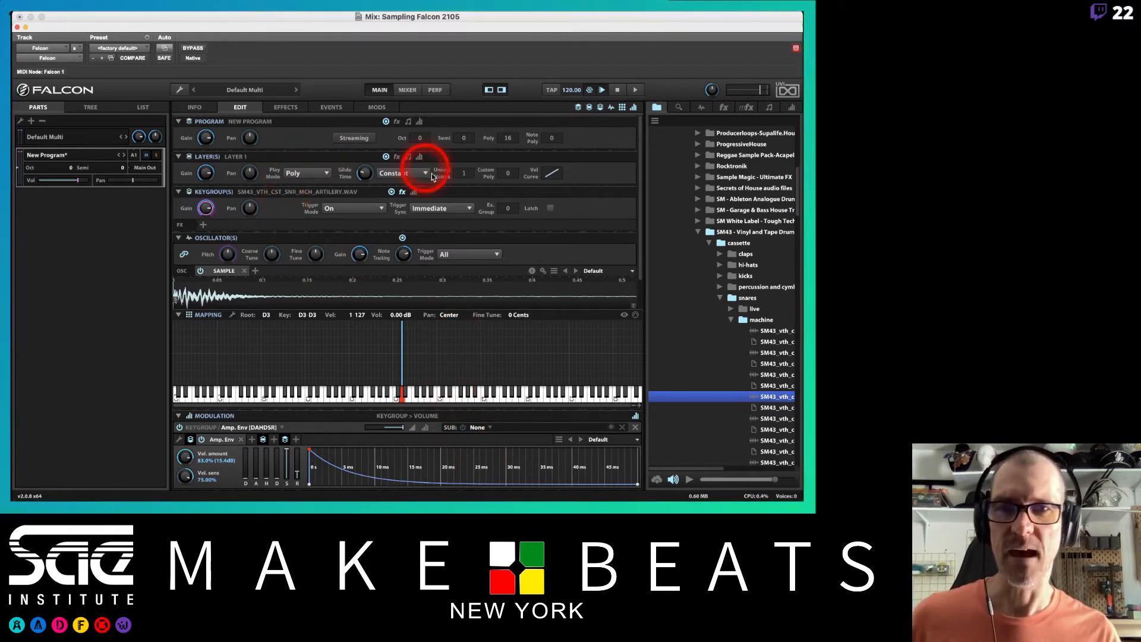
{"action": "mouse_move", "coordinate": [396, 249]}
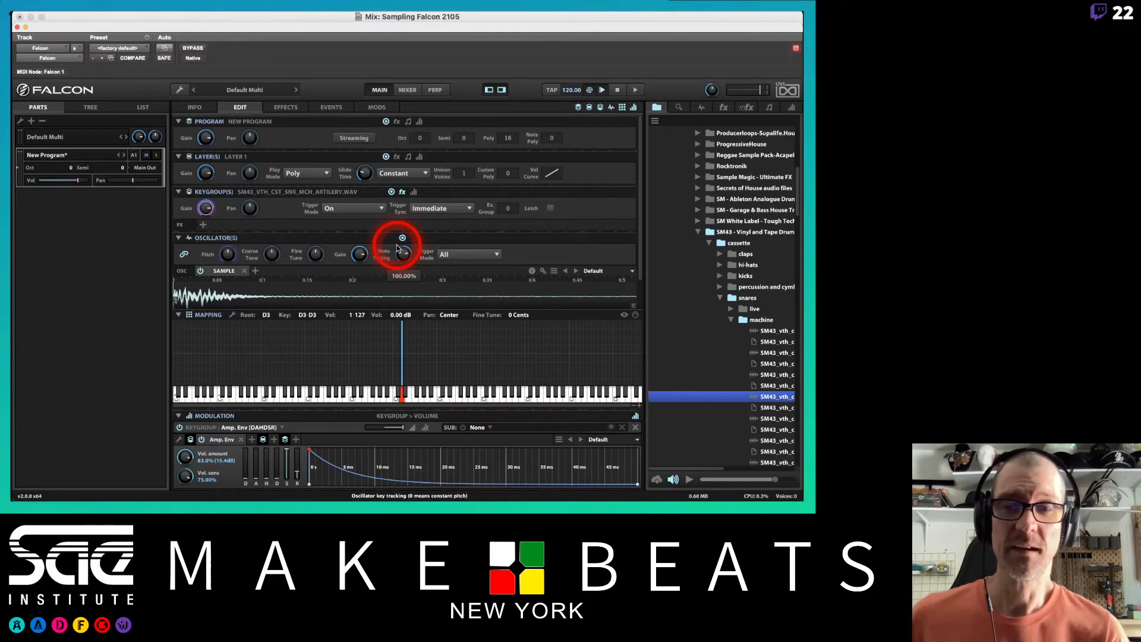
Map the SM43_vth_cst_kck_mch_addthis sample from the cassette machine kicks folder onto key C3
{"action": "left_click", "coordinate": [720, 298]}
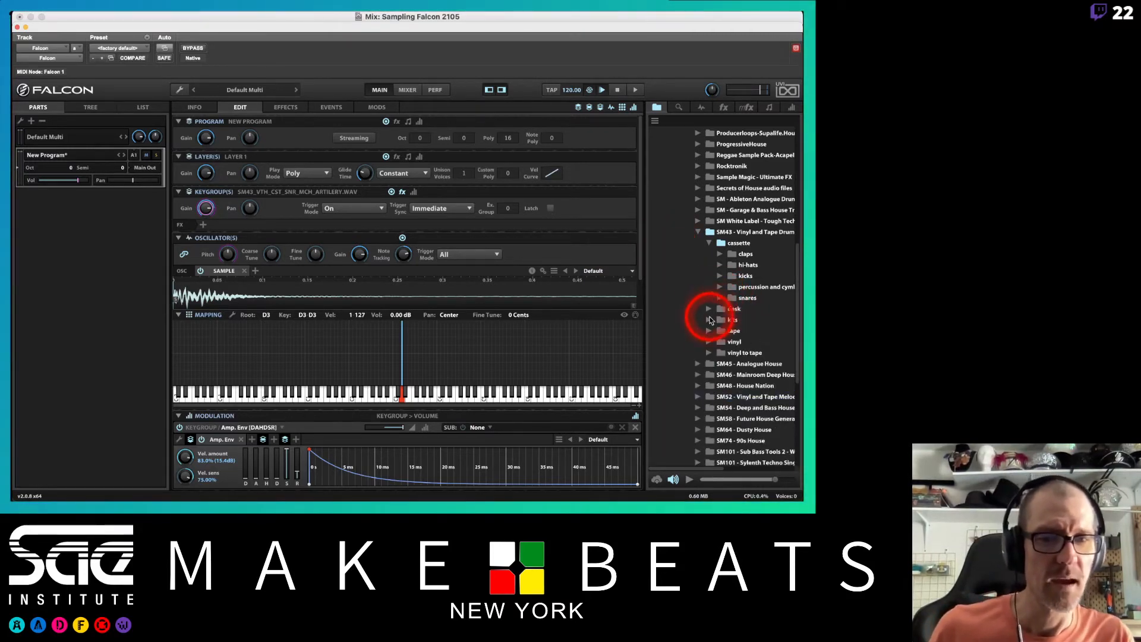
{"action": "left_click", "coordinate": [719, 276]}
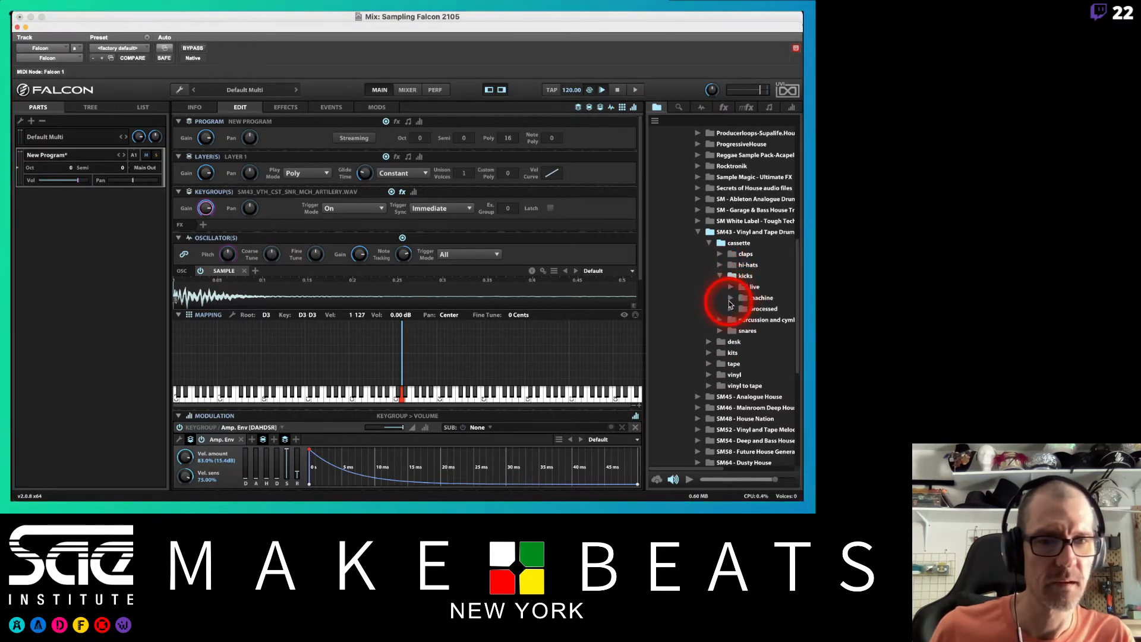
{"action": "left_click", "coordinate": [729, 299]}
{"action": "left_click", "coordinate": [778, 308]}
{"action": "left_click_drag", "start_coordinate": [777, 307], "coordinate": [395, 398]}
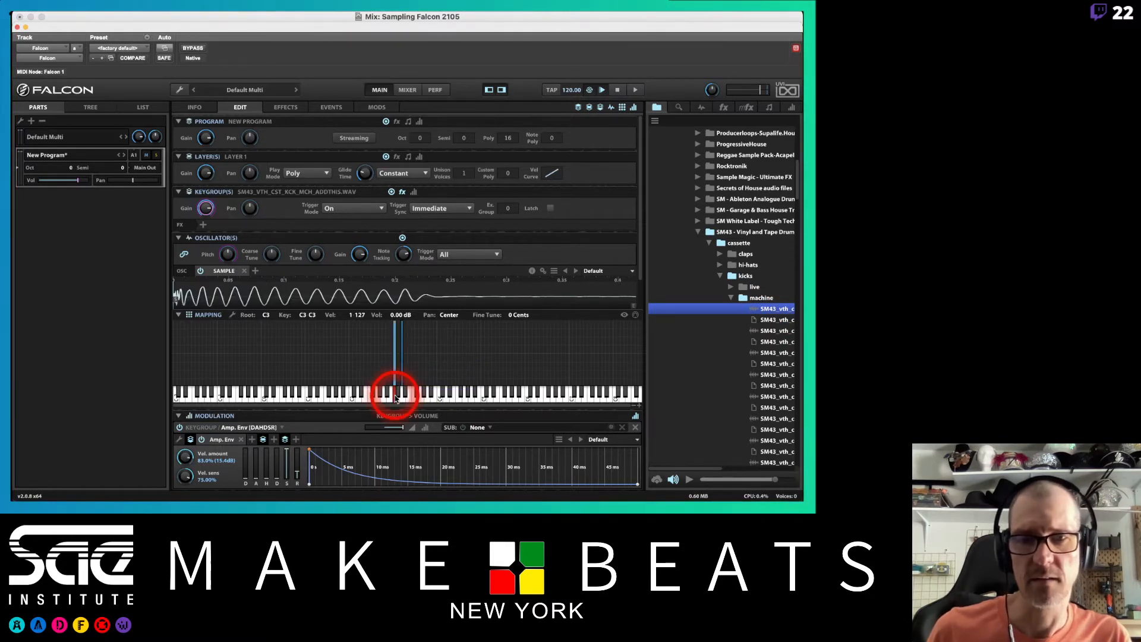
Hide the Modulation, Program, Layer and Keygroup sections so the editor shows only the Oscillator and Mapping sections
{"action": "left_click", "coordinate": [634, 109]}
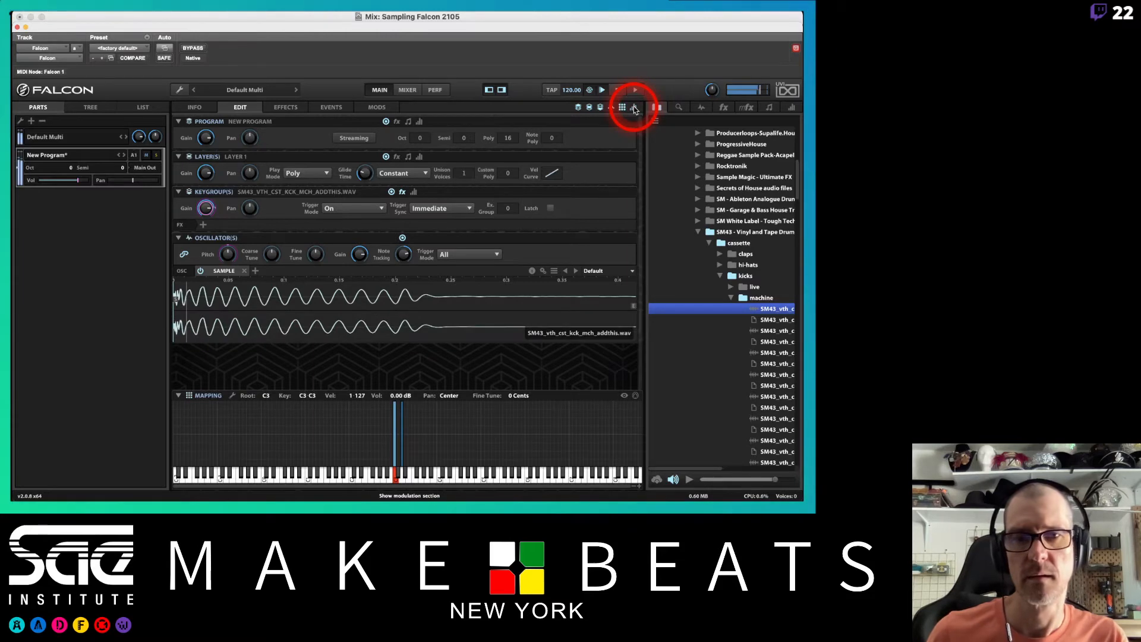
{"action": "left_click", "coordinate": [578, 109]}
{"action": "left_click", "coordinate": [589, 109]}
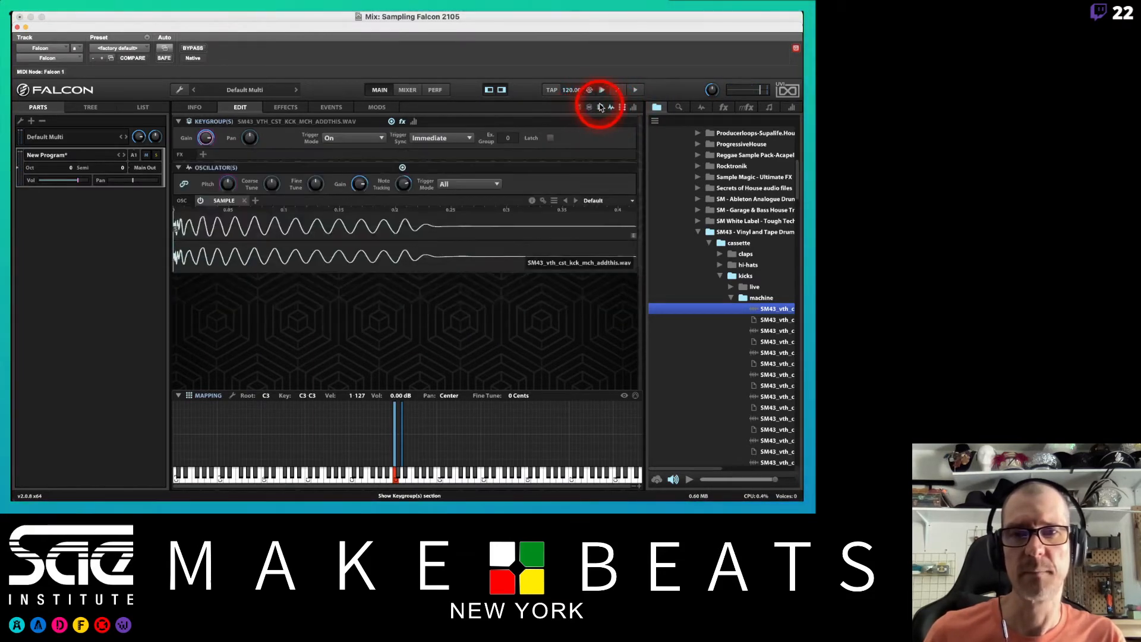
{"action": "left_click", "coordinate": [600, 108]}
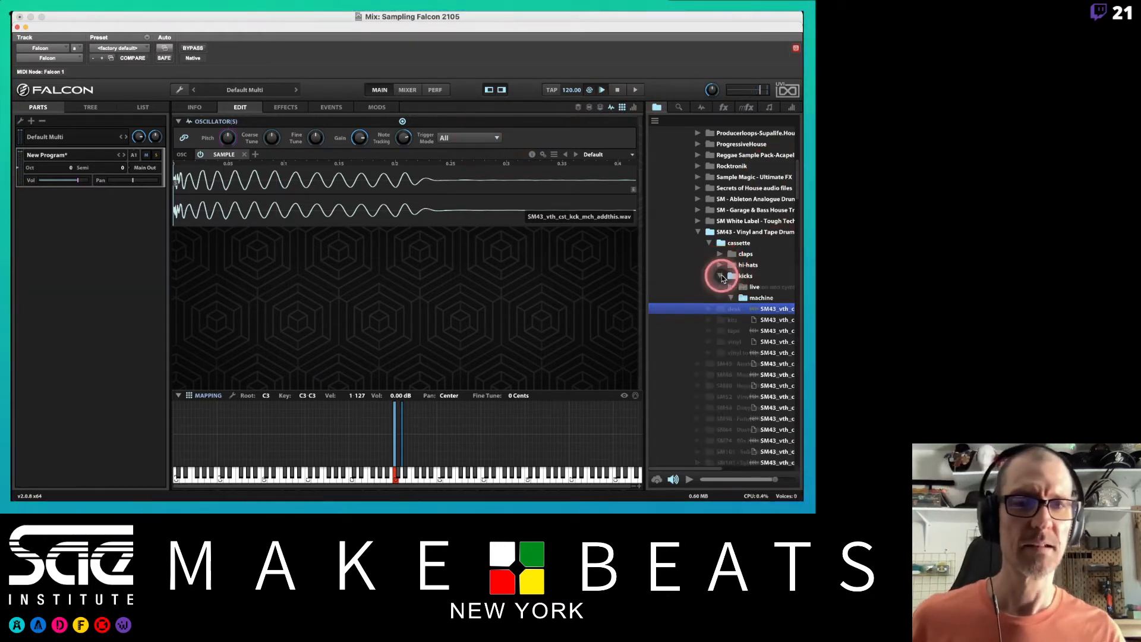
Map the SM43_vth_cst_clp_lyr_bongy sample from the layered claps folder onto key D#3 and audition it
{"action": "left_click", "coordinate": [721, 276]}
{"action": "left_click", "coordinate": [720, 254]}
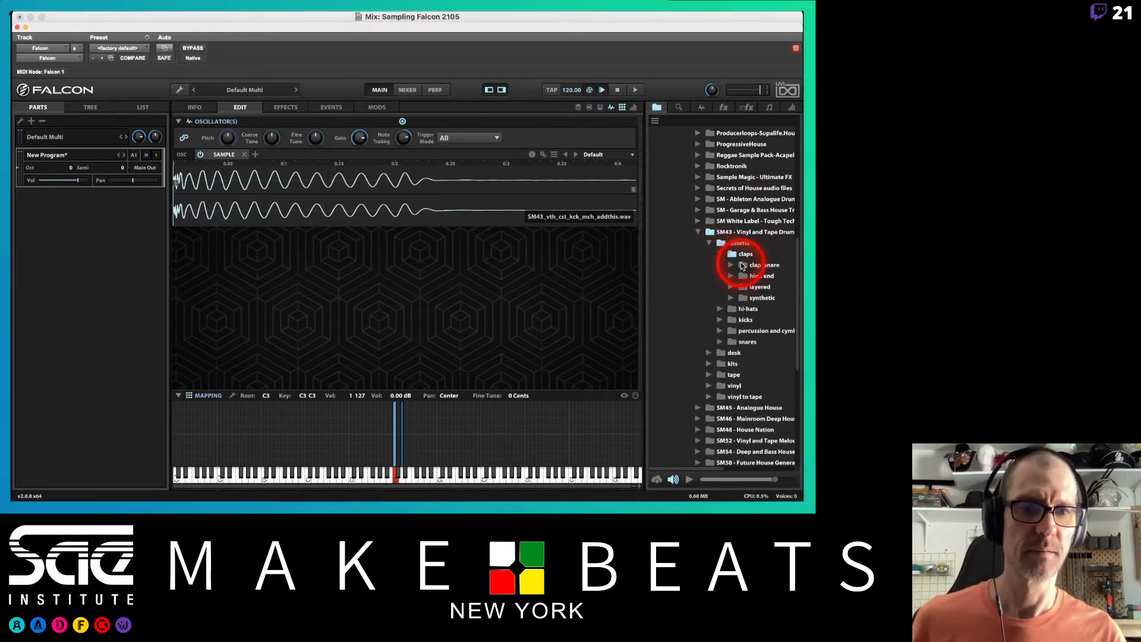
{"action": "left_click", "coordinate": [731, 266]}
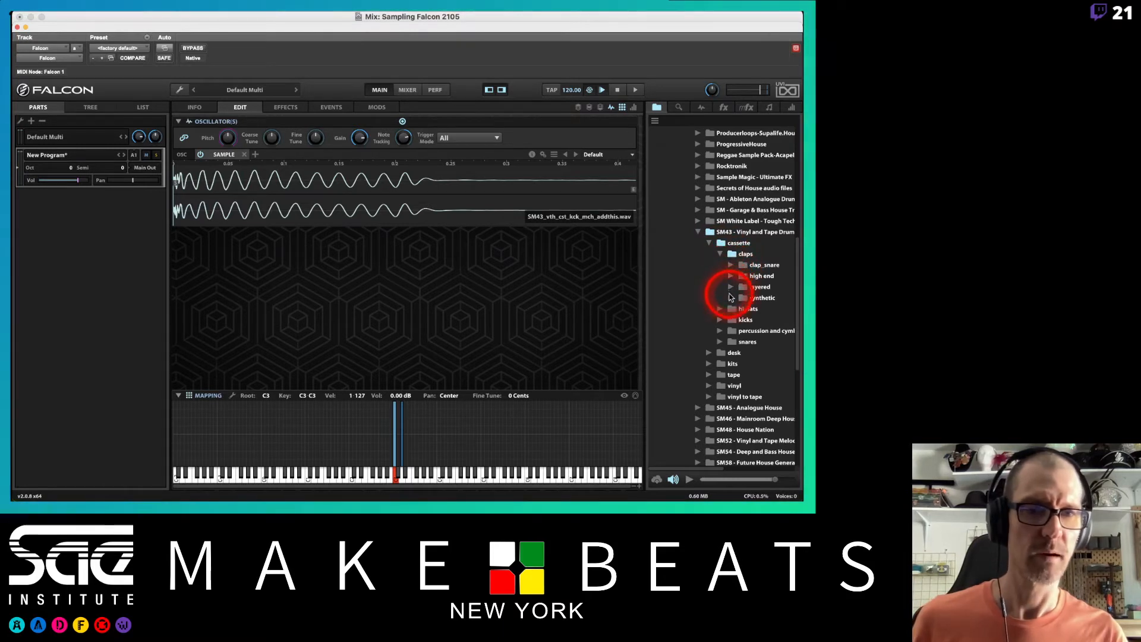
{"action": "left_click", "coordinate": [731, 288]}
{"action": "left_click", "coordinate": [768, 298]}
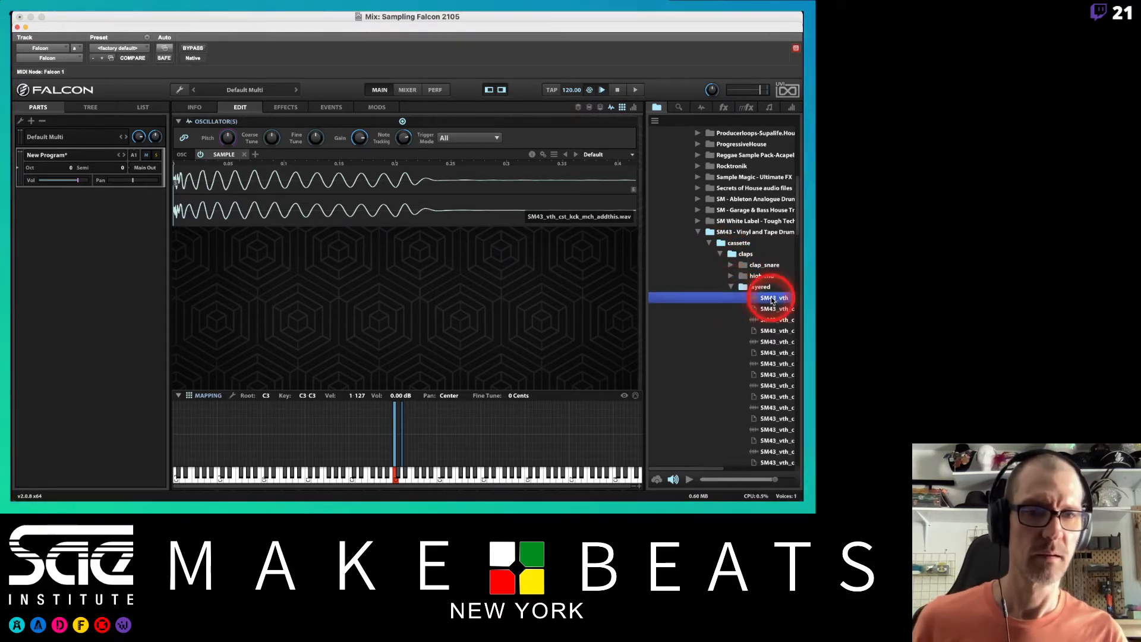
{"action": "left_click", "coordinate": [761, 319]}
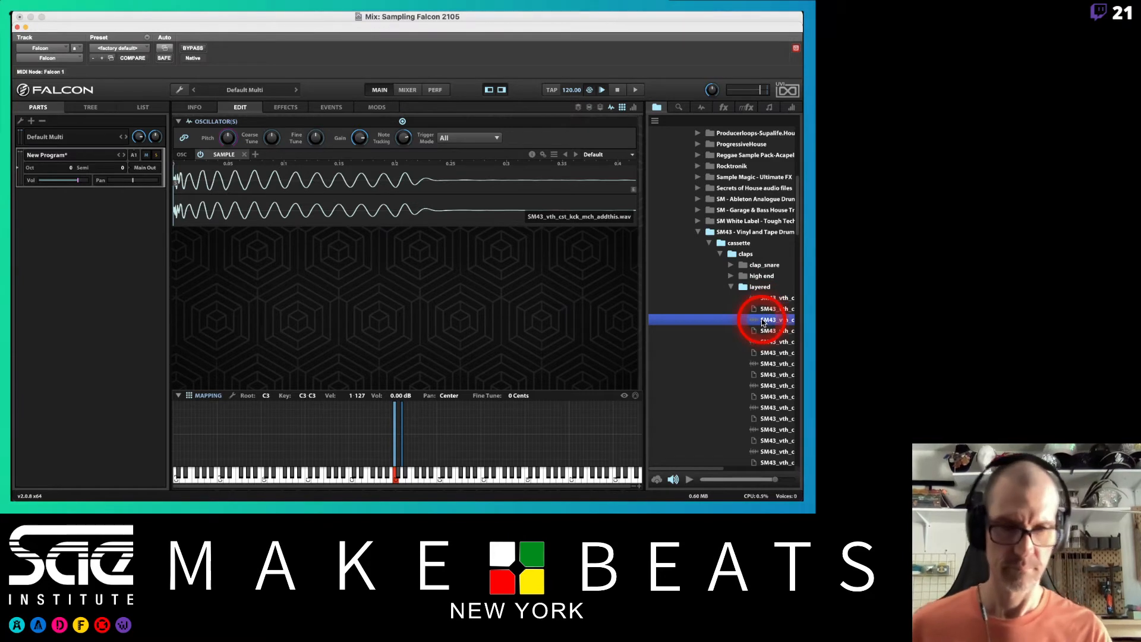
{"action": "left_click_drag", "start_coordinate": [761, 319], "coordinate": [407, 464]}
{"action": "left_click", "coordinate": [407, 463]}
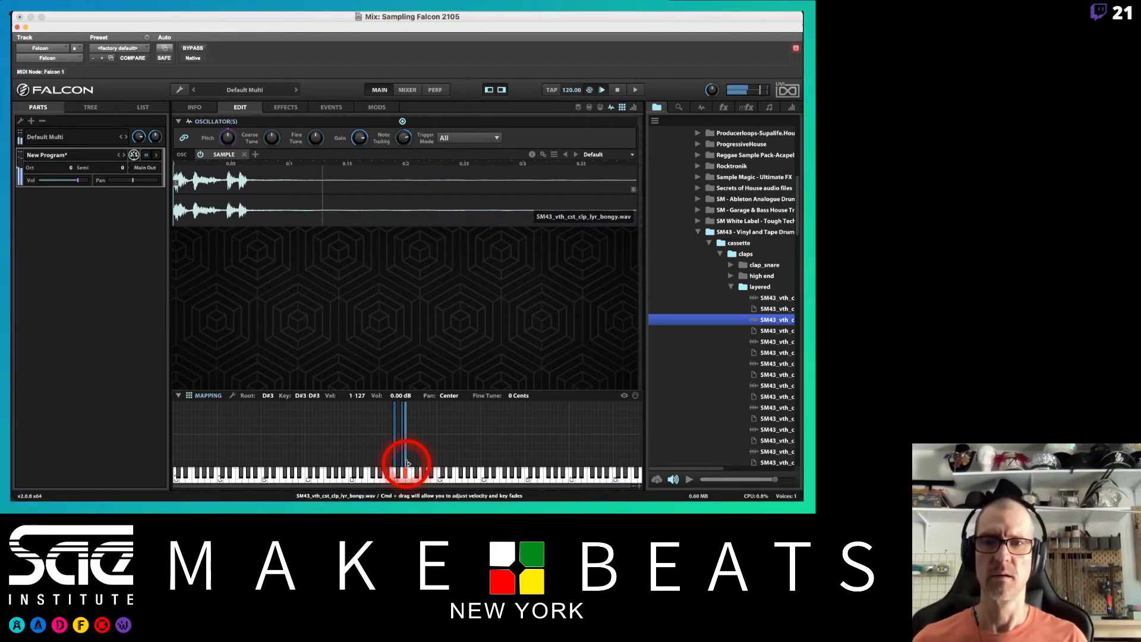
{"action": "left_click", "coordinate": [407, 464]}
{"action": "left_click", "coordinate": [407, 463]}
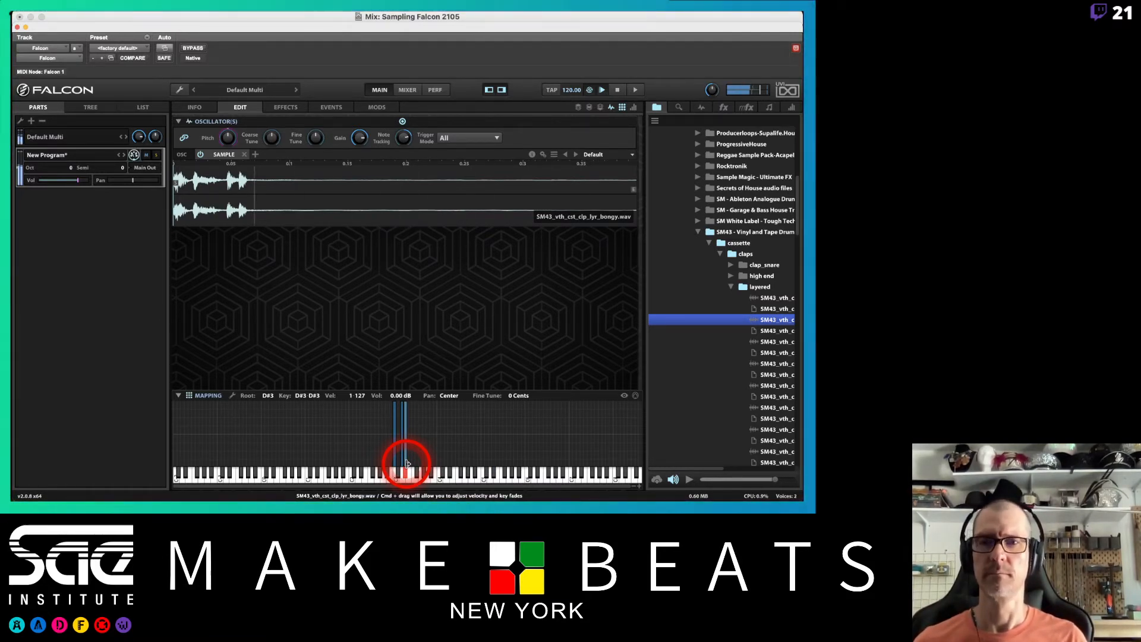
{"action": "left_click", "coordinate": [407, 464]}
{"action": "left_click", "coordinate": [407, 463]}
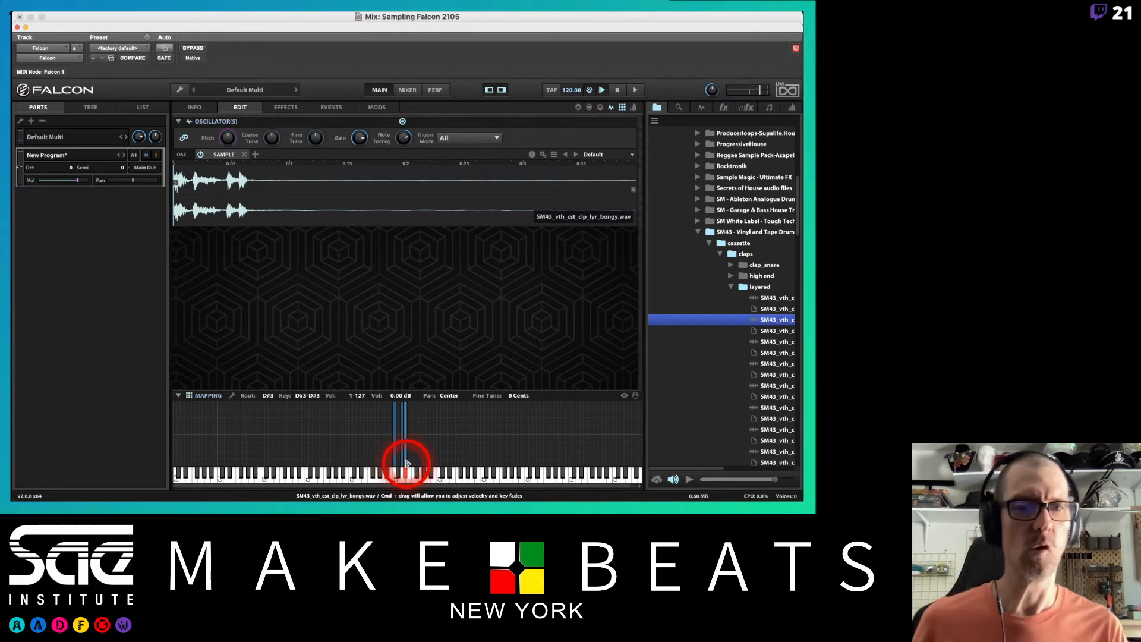
Map the SM43_vth_cst_hh_clsd_attack sample from the closed hi-hats folder onto key F#3
{"action": "left_click", "coordinate": [720, 255]}
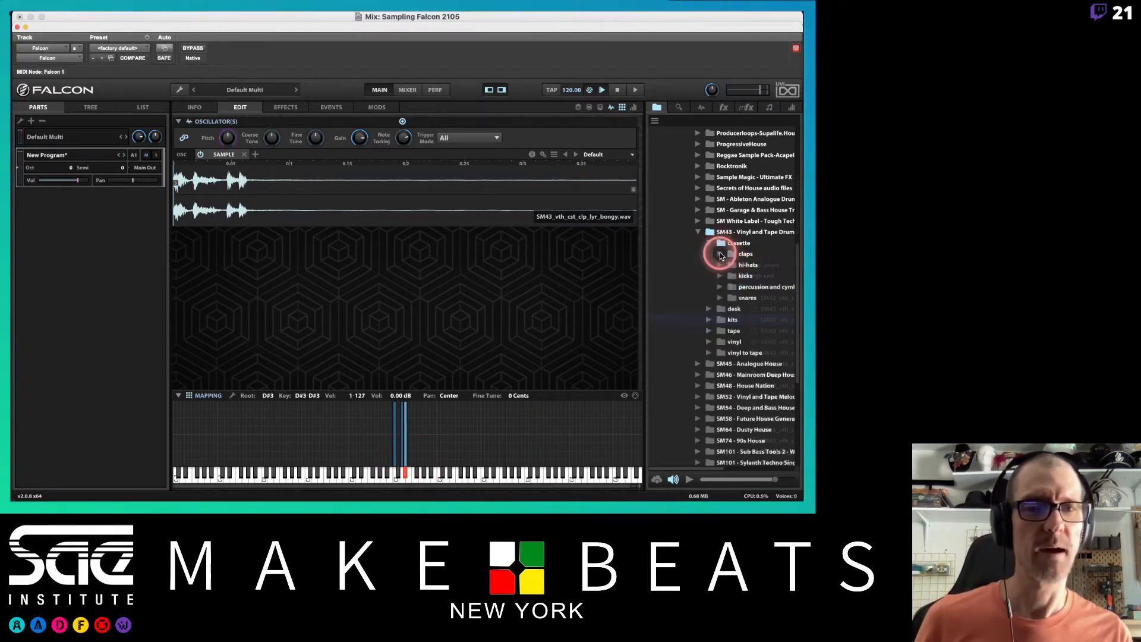
{"action": "left_click", "coordinate": [718, 265]}
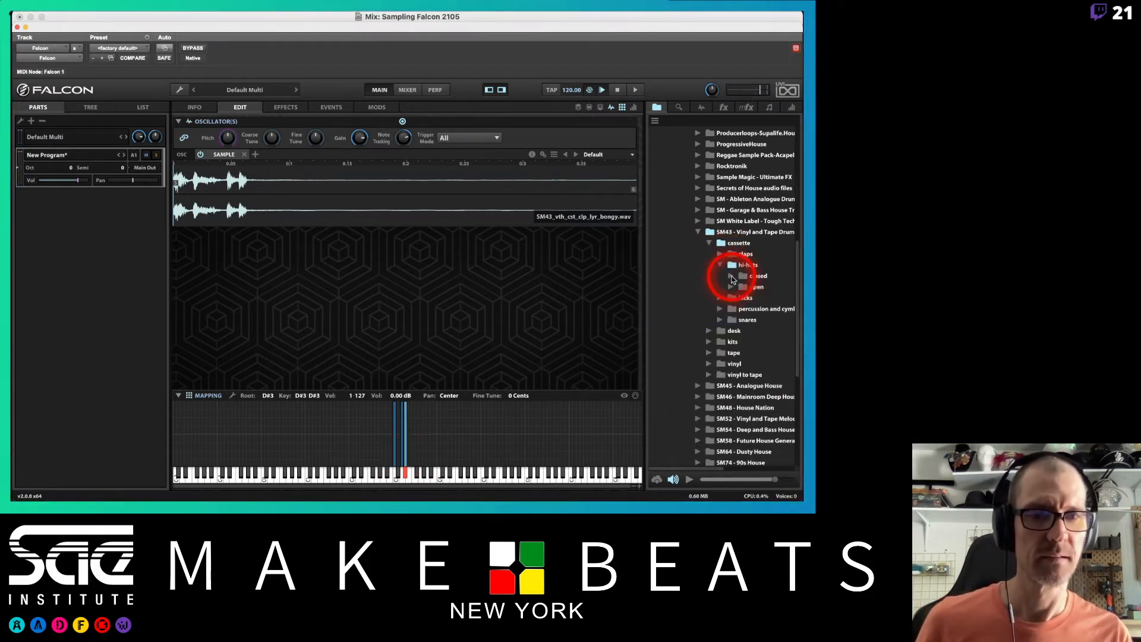
{"action": "left_click", "coordinate": [733, 277]}
{"action": "left_click", "coordinate": [759, 287]}
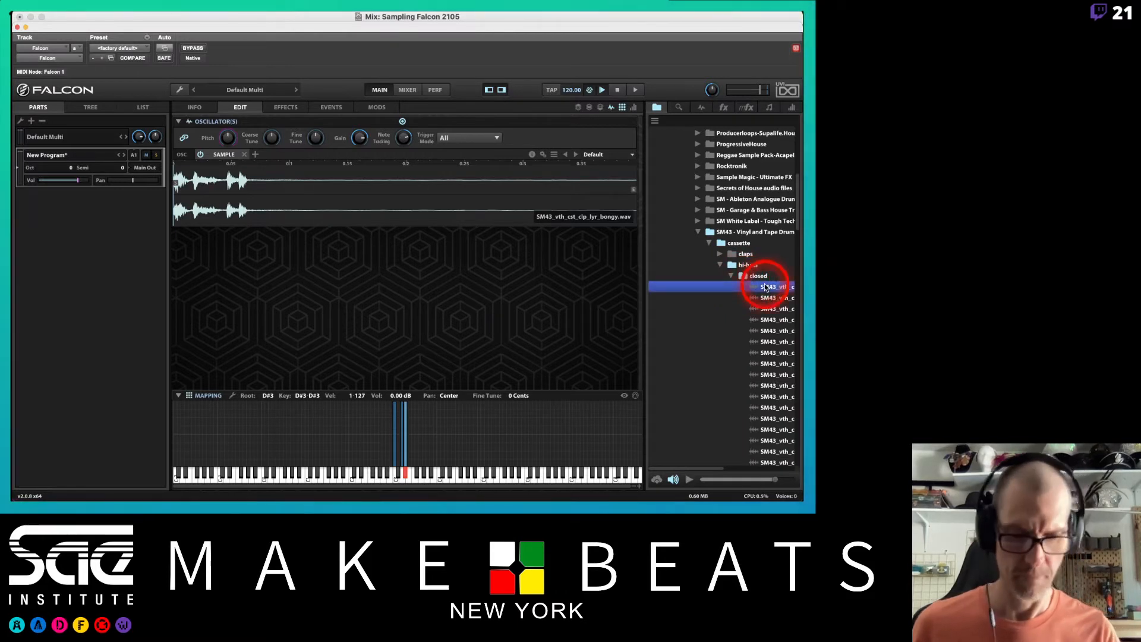
{"action": "key", "text": "Down"}
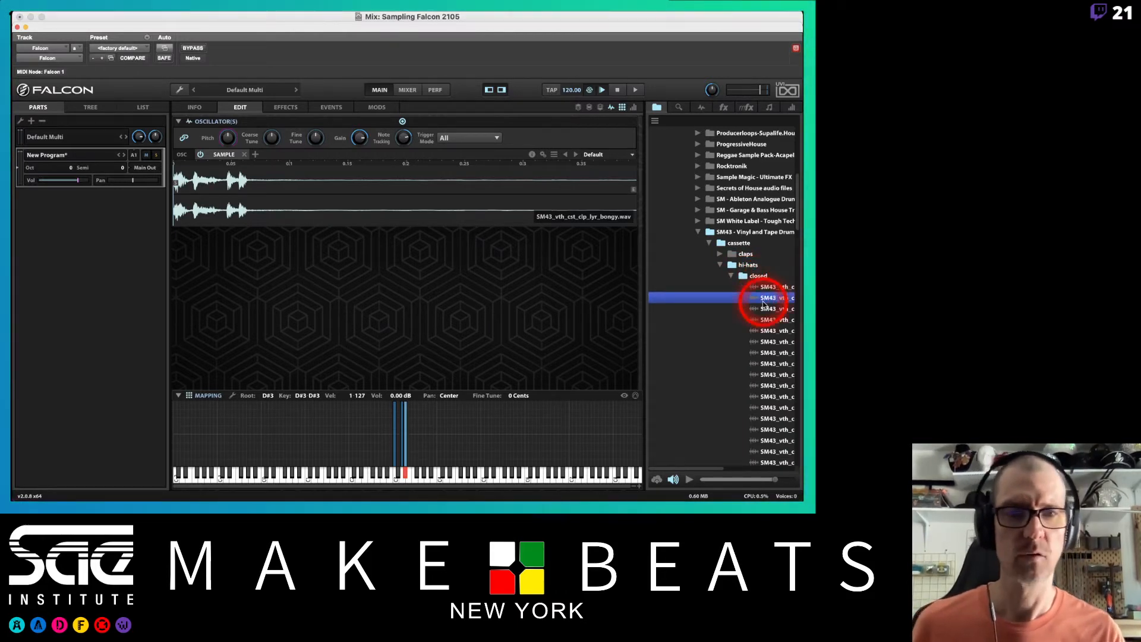
{"action": "left_click_drag", "start_coordinate": [765, 302], "coordinate": [418, 469]}
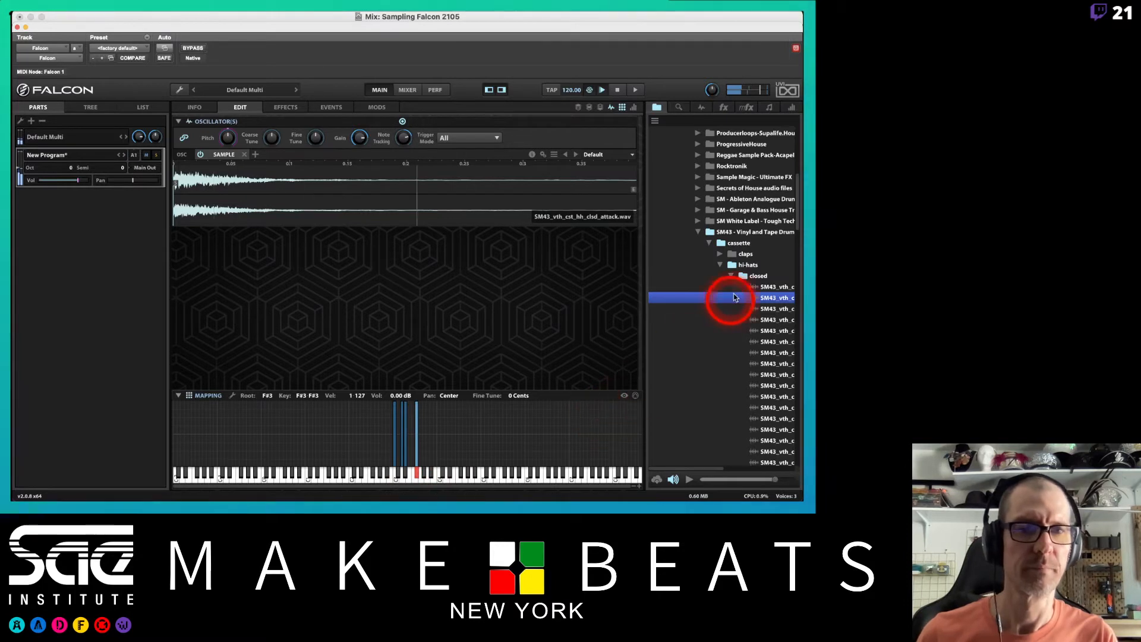
Audition the open hi-hat samples and map SM43_vth_cst_hh_op_airhat onto key A#3
{"action": "left_click", "coordinate": [732, 276]}
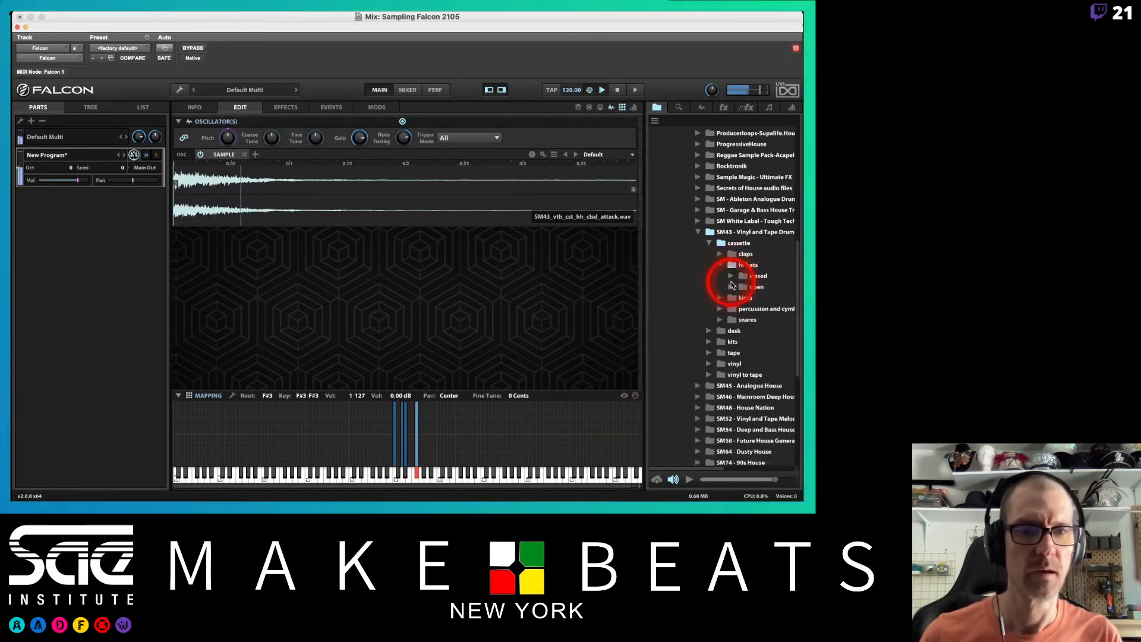
{"action": "left_click", "coordinate": [733, 287]}
{"action": "left_click", "coordinate": [757, 298]}
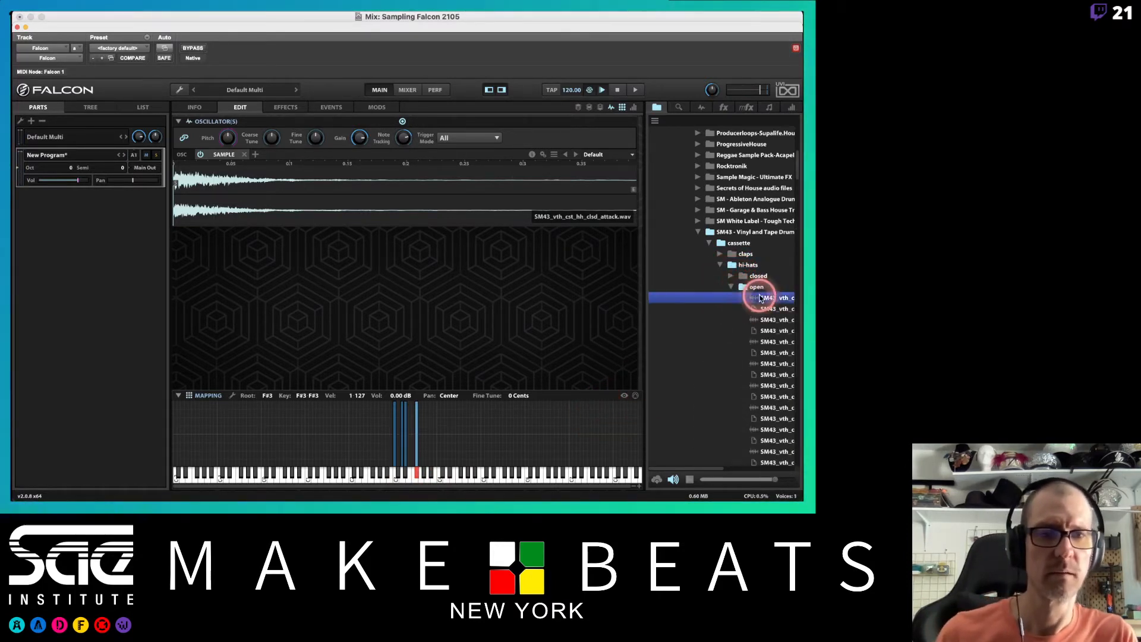
{"action": "left_click", "coordinate": [760, 320]}
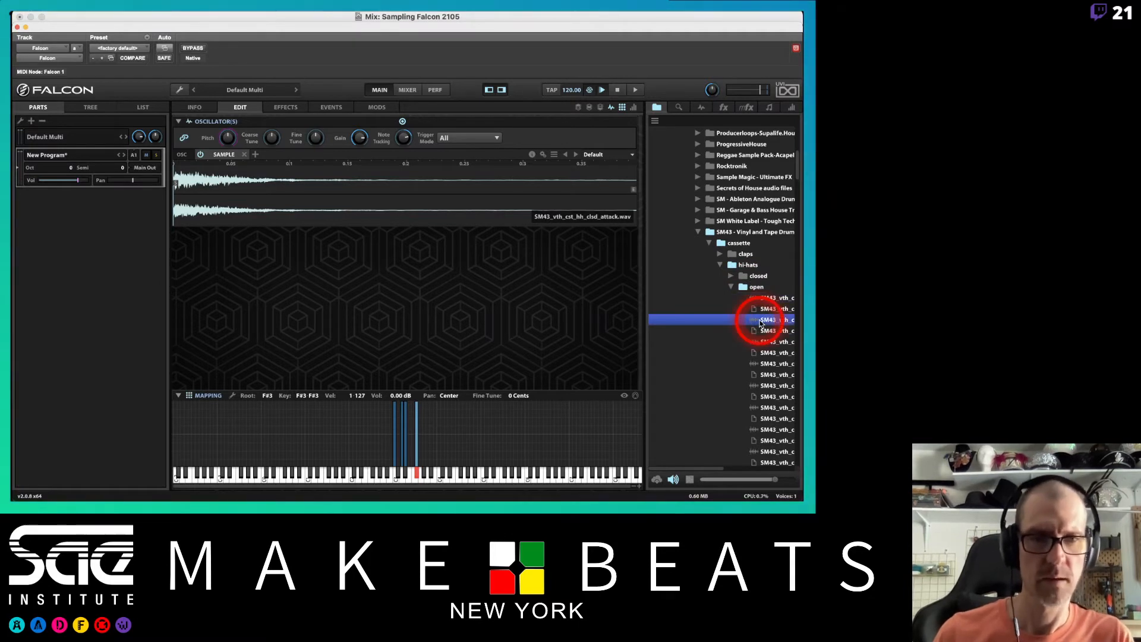
{"action": "left_click_drag", "start_coordinate": [760, 322], "coordinate": [434, 479]}
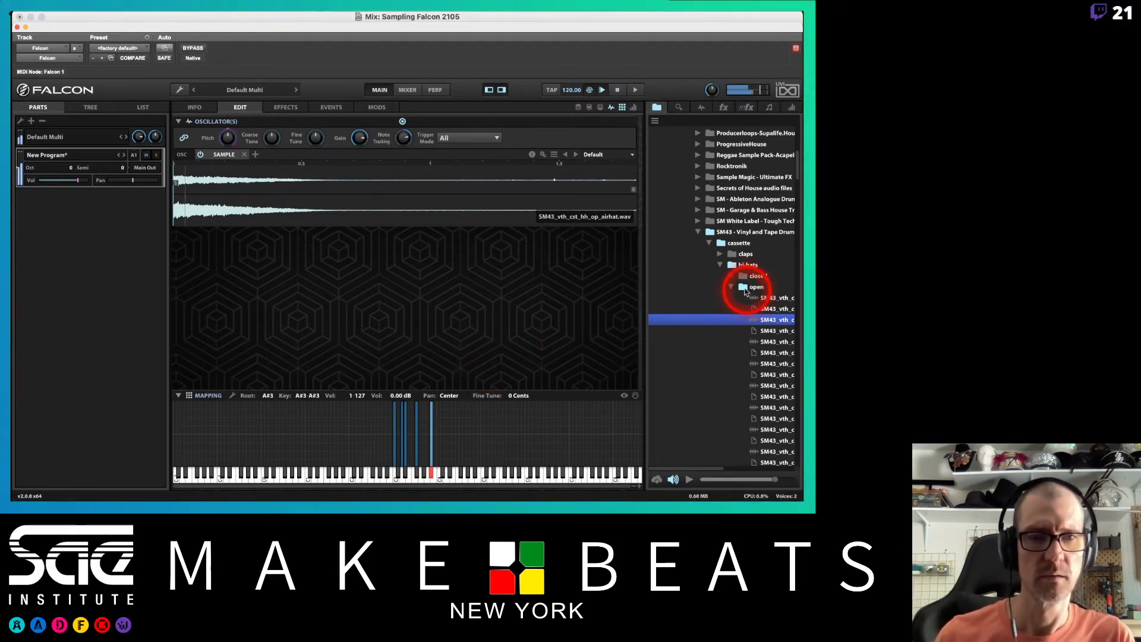
Audition more closed hi-hat samples and map SM43_vth_cst_hh_clsd_between onto key F#3
{"action": "left_click", "coordinate": [731, 277]}
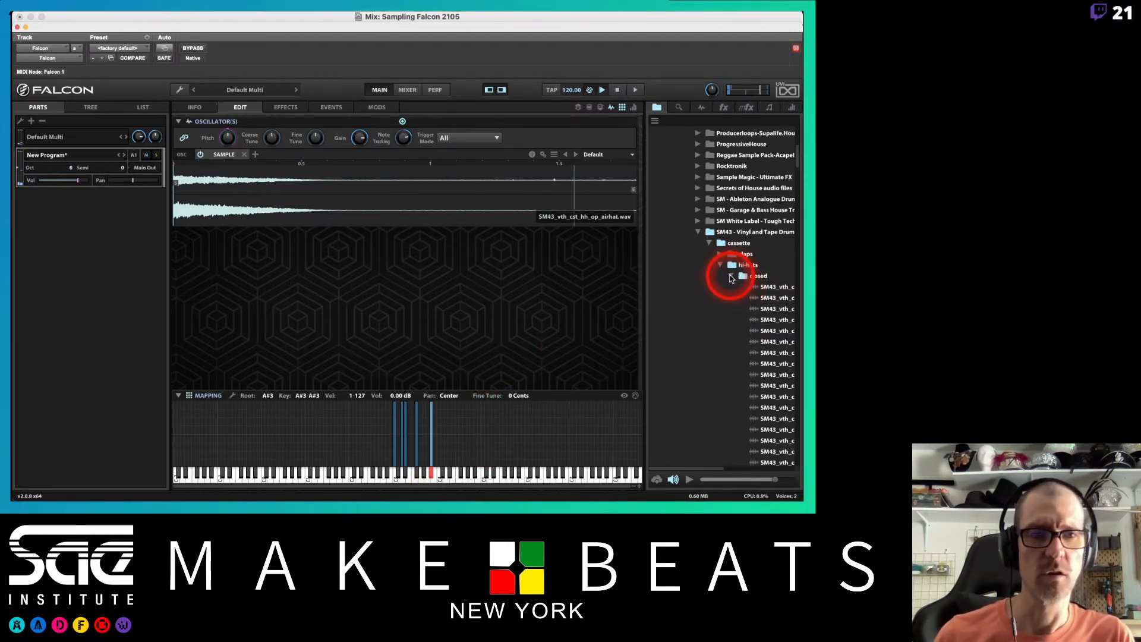
{"action": "left_click", "coordinate": [772, 308]}
{"action": "key", "text": "Down"}
{"action": "key", "text": "Down"}
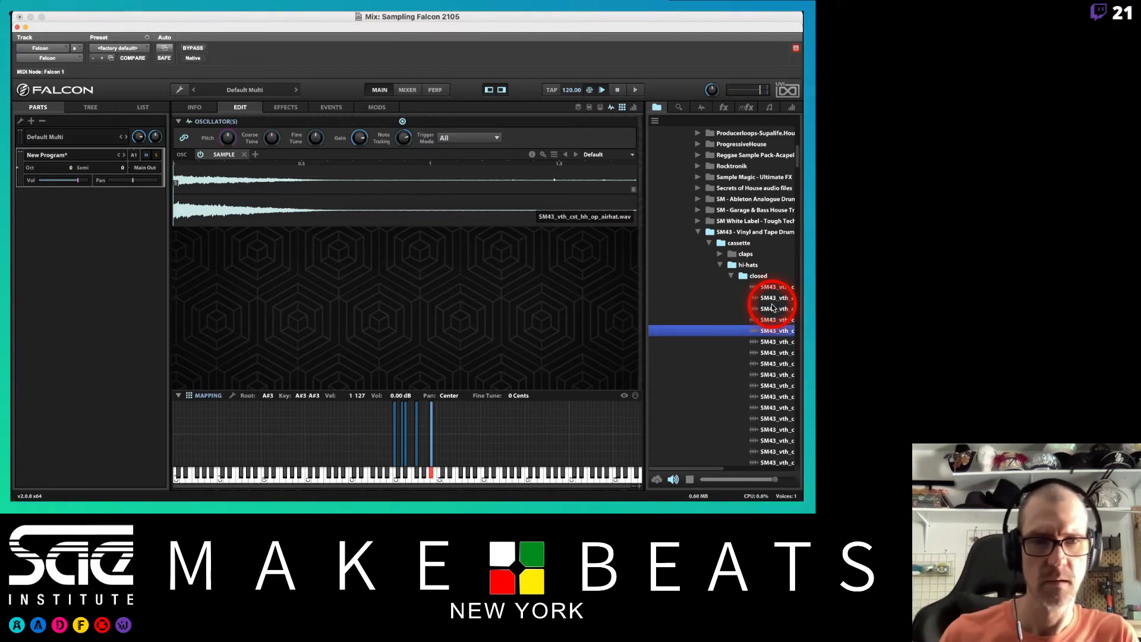
{"action": "key", "text": "Up"}
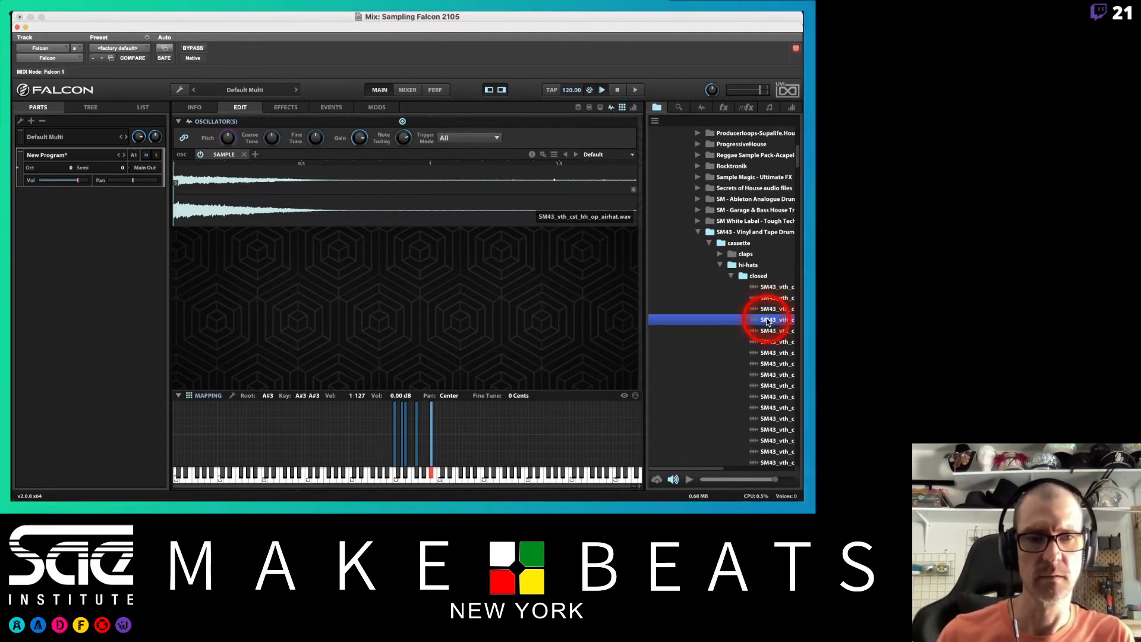
{"action": "left_click_drag", "start_coordinate": [767, 321], "coordinate": [417, 450]}
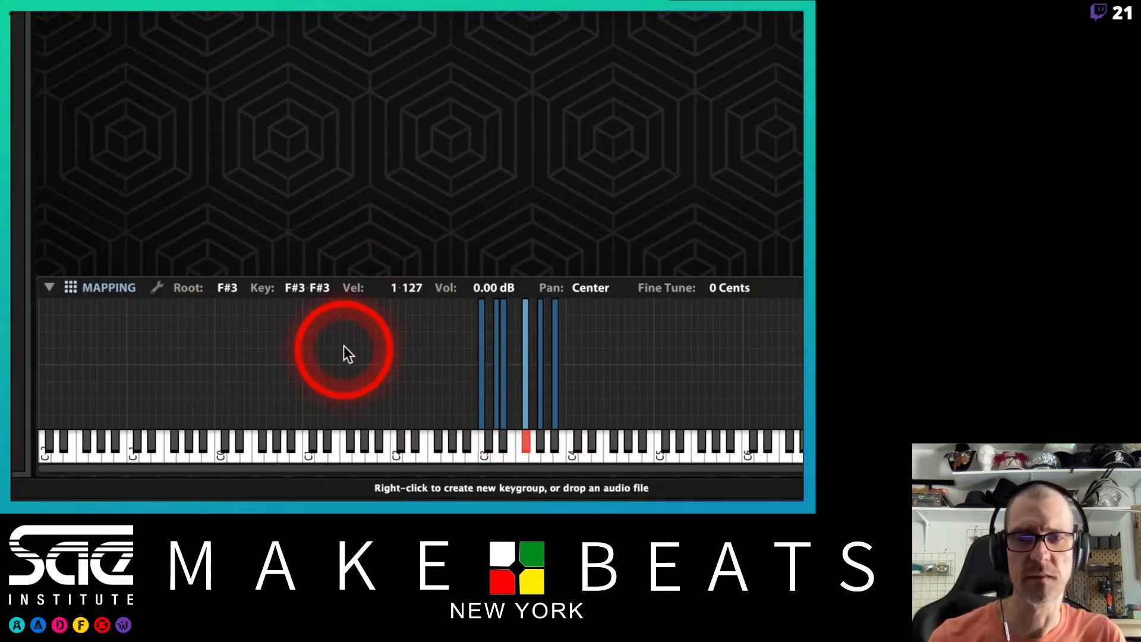
Try changing the F#3 hi-hat keygroup's root note, key range and high velocity, restoring each value
{"action": "left_click", "coordinate": [532, 444]}
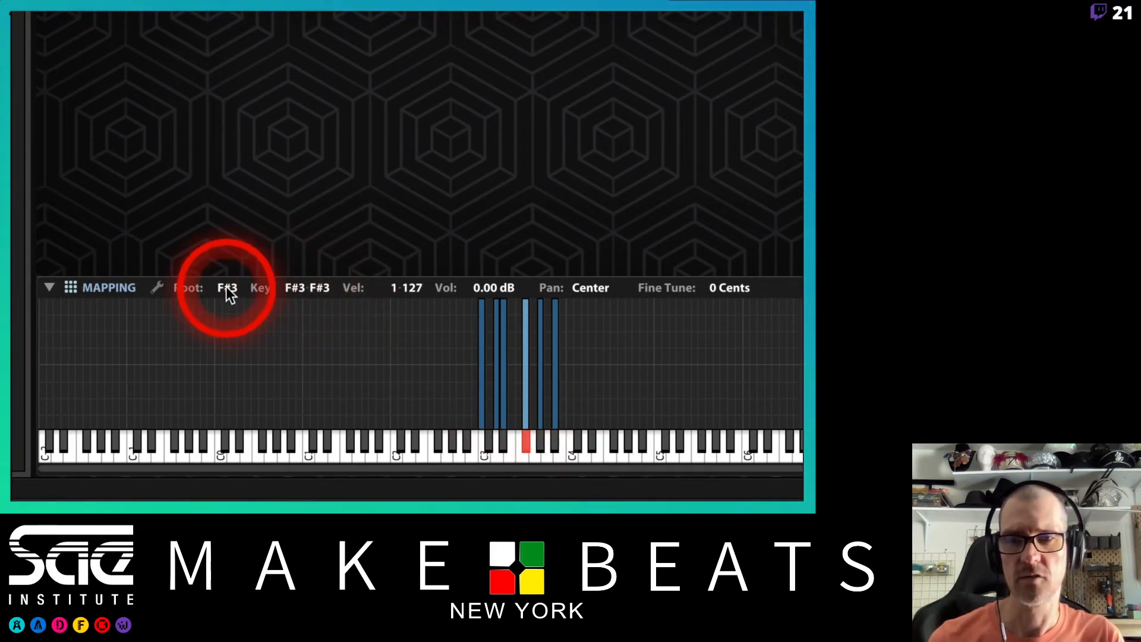
{"action": "mouse_move", "coordinate": [225, 289]}
{"action": "left_mouse_down"}
{"action": "mouse_move", "coordinate": [230, 307]}
{"action": "mouse_move", "coordinate": [230, 283]}
{"action": "left_mouse_up"}
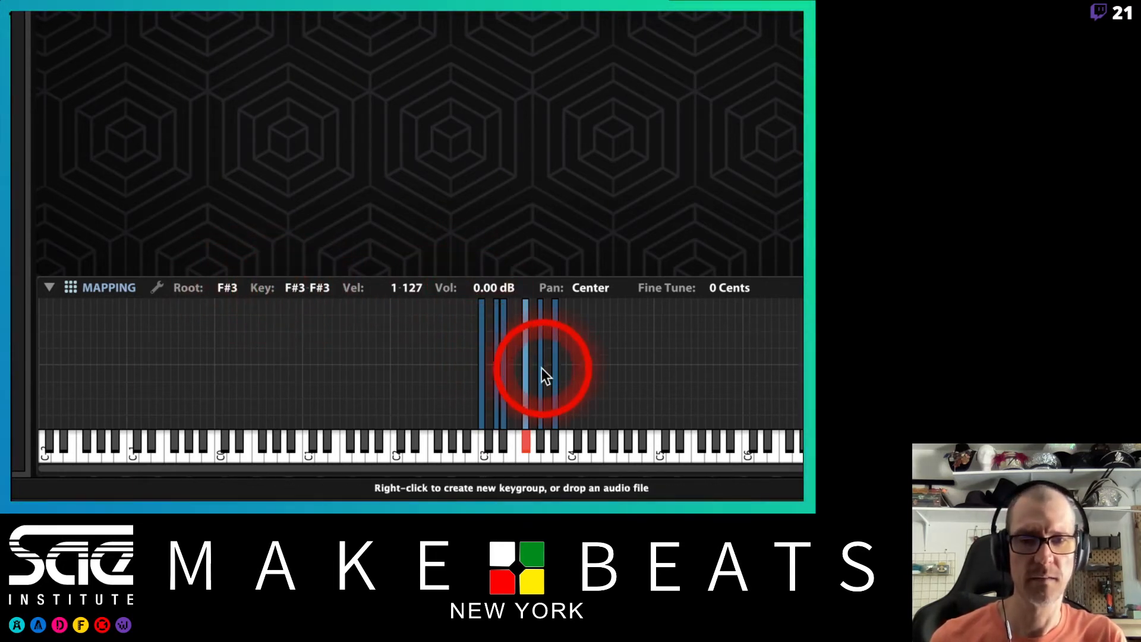
{"action": "mouse_move", "coordinate": [529, 366]}
{"action": "left_mouse_down"}
{"action": "mouse_move", "coordinate": [606, 365]}
{"action": "mouse_move", "coordinate": [458, 369]}
{"action": "mouse_move", "coordinate": [523, 372]}
{"action": "left_mouse_up"}
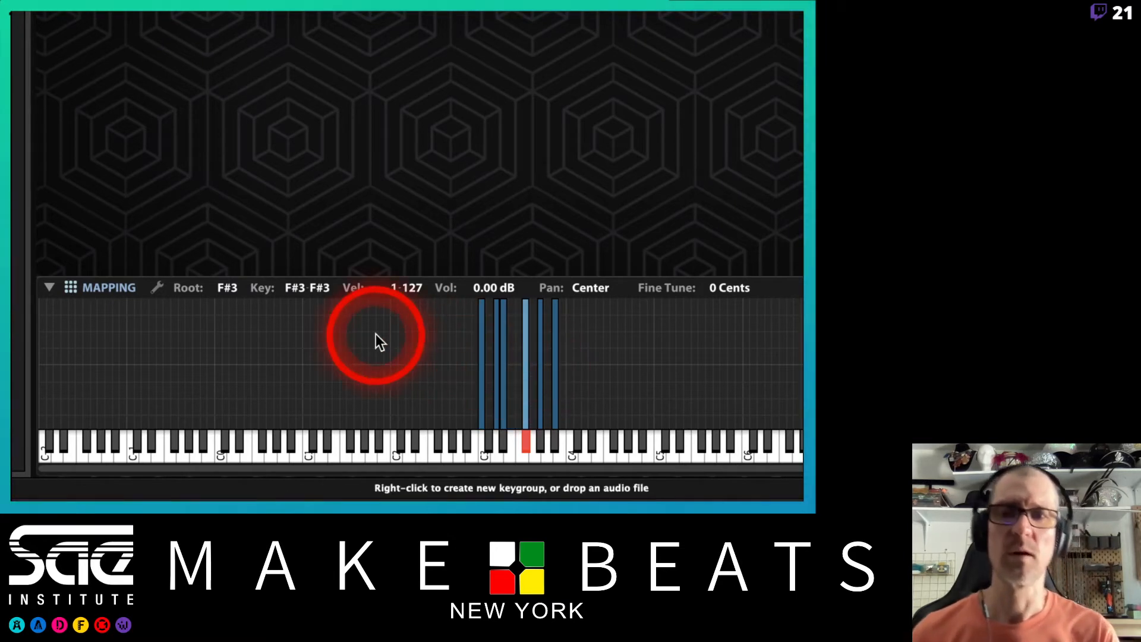
{"action": "left_click_drag", "start_coordinate": [316, 285], "coordinate": [322, 308]}
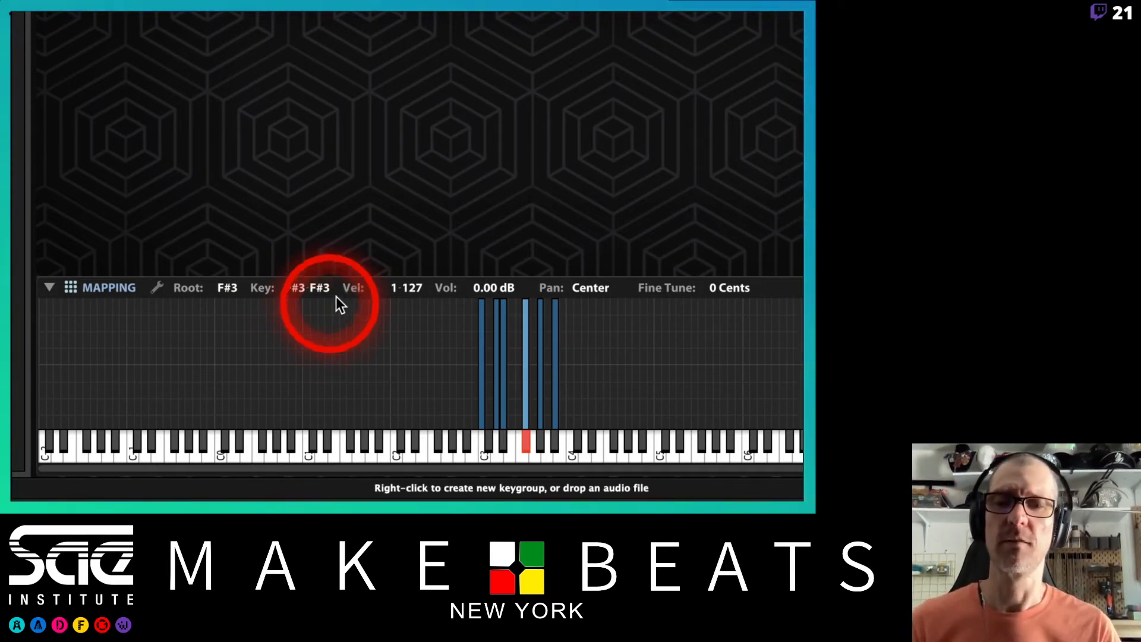
{"action": "left_click_drag", "start_coordinate": [412, 290], "coordinate": [395, 206]}
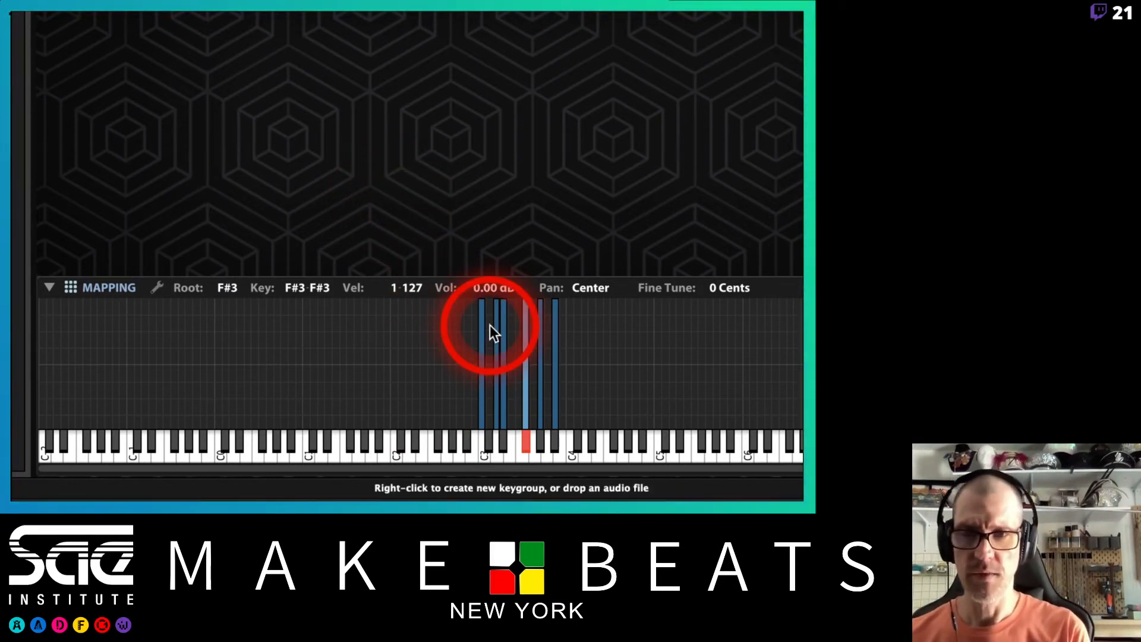
Collapse and re-expand the Mapping section, and review its keygroup editing commands without applying any
{"action": "left_click", "coordinate": [51, 290]}
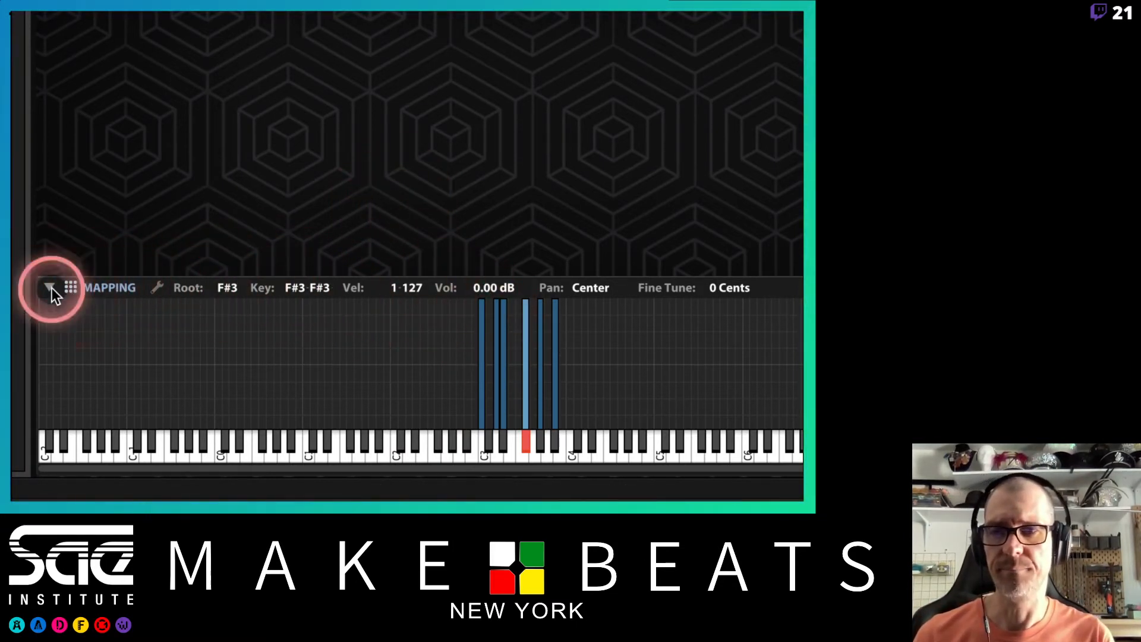
{"action": "left_click", "coordinate": [48, 467]}
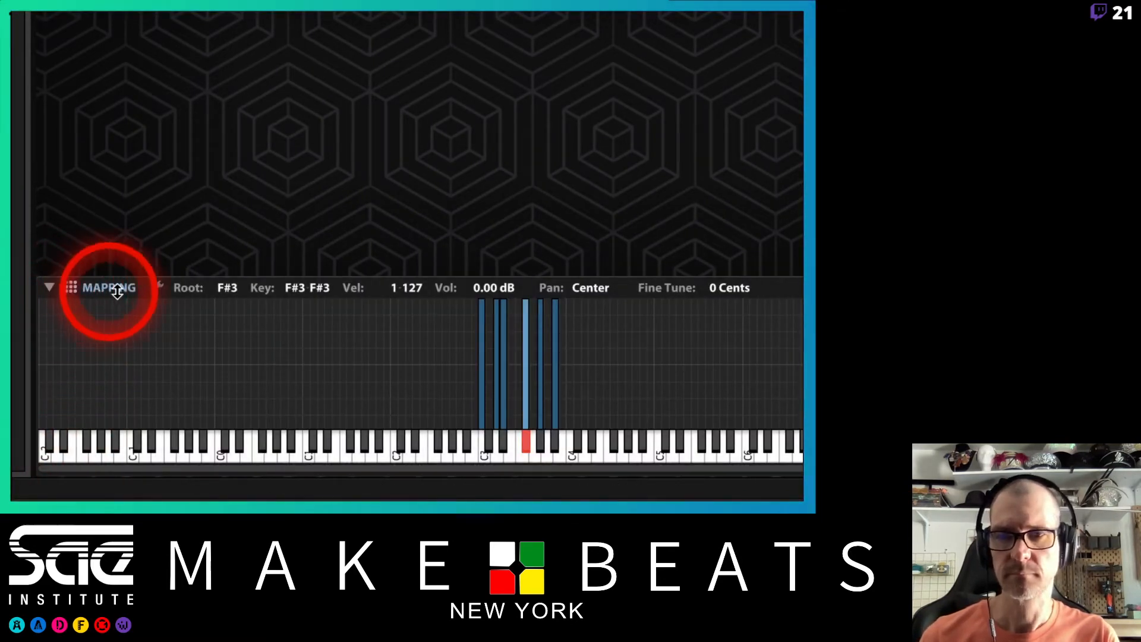
{"action": "left_click", "coordinate": [157, 289]}
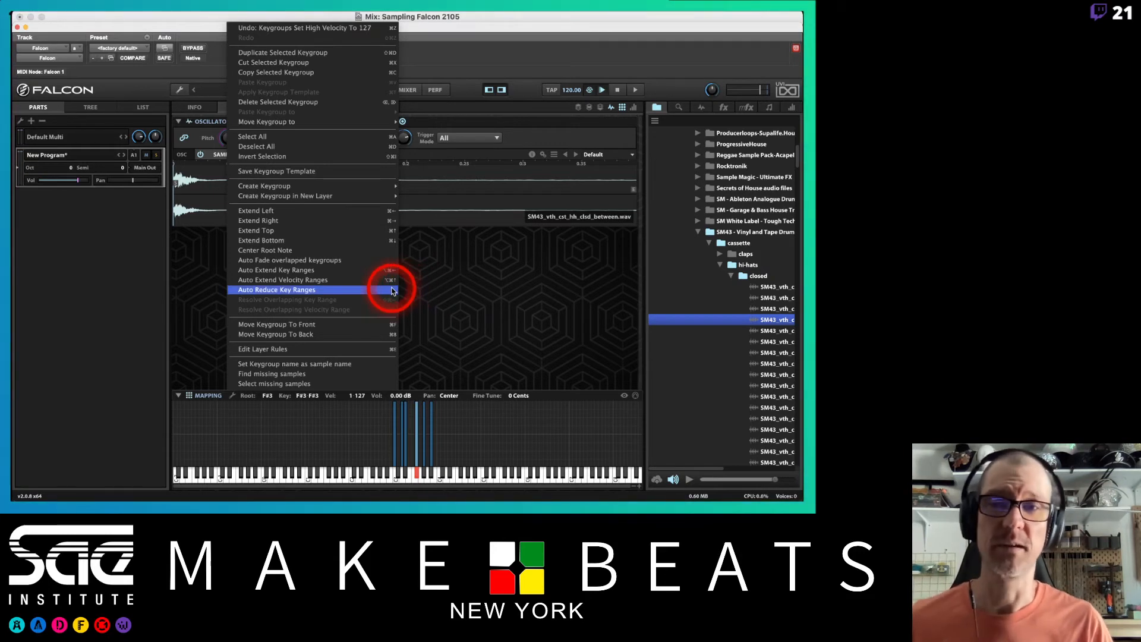
{"action": "left_click", "coordinate": [447, 332]}
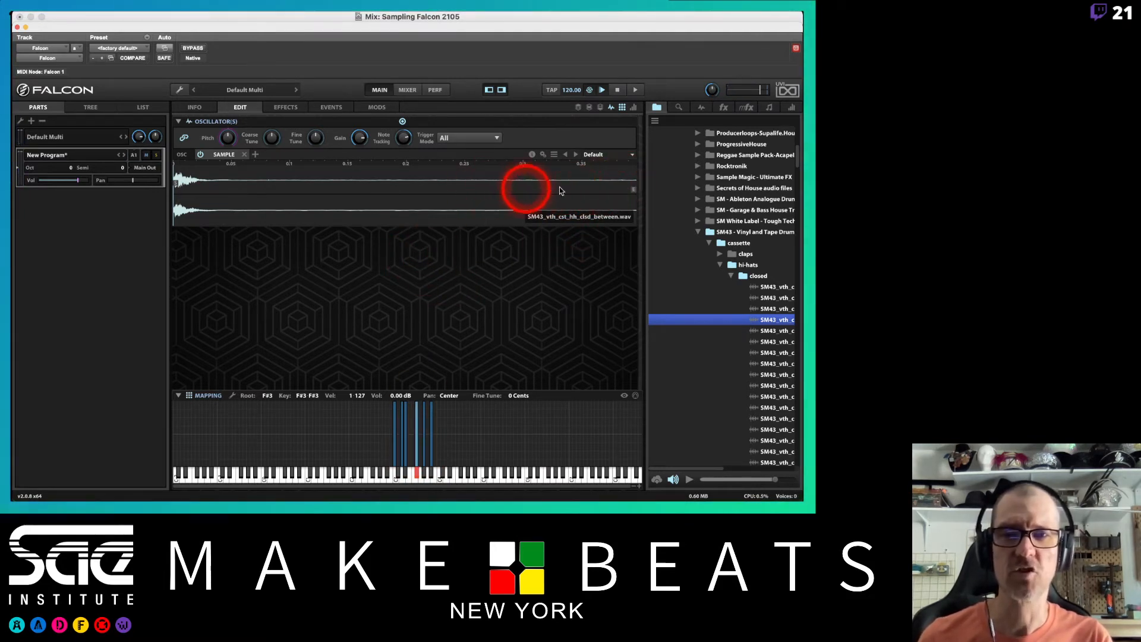
Trim the end of the F#3 closed hi-hat sample to just after its hit, and let played notes select keygroups
{"action": "mouse_move", "coordinate": [634, 189]}
{"action": "left_mouse_down"}
{"action": "mouse_move", "coordinate": [267, 215]}
{"action": "mouse_move", "coordinate": [212, 192]}
{"action": "left_mouse_up"}
{"action": "left_click", "coordinate": [230, 184]}
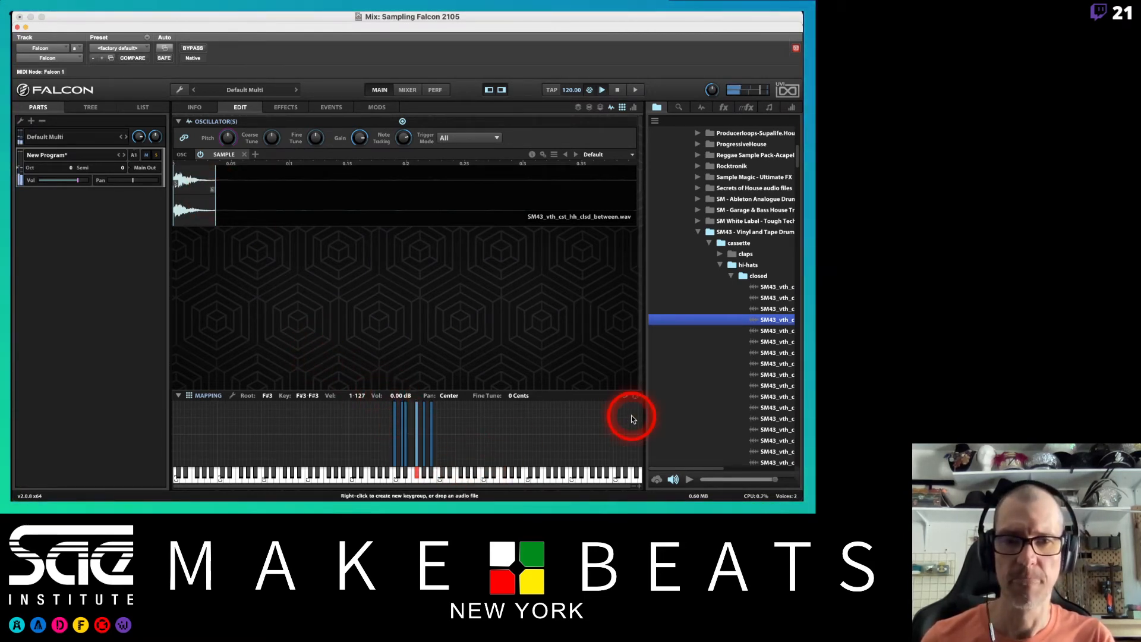
{"action": "left_click", "coordinate": [636, 395]}
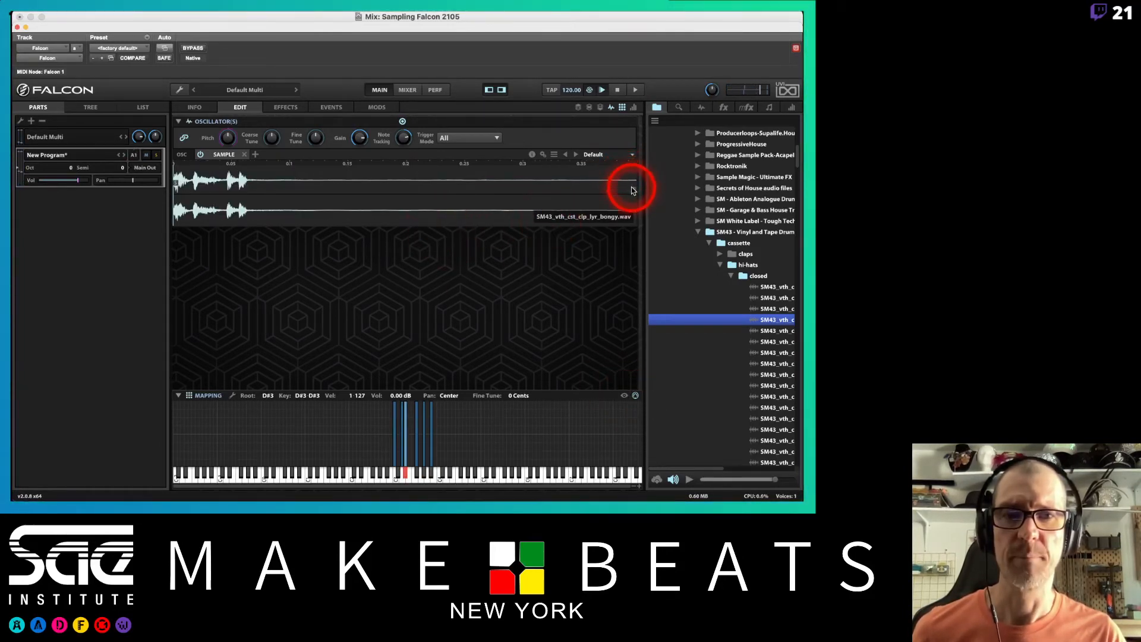
Trim the silent tails of the D#3 clap sample and the D3 snare sample by moving their end markers earlier
{"action": "left_click_drag", "start_coordinate": [631, 191], "coordinate": [499, 191]}
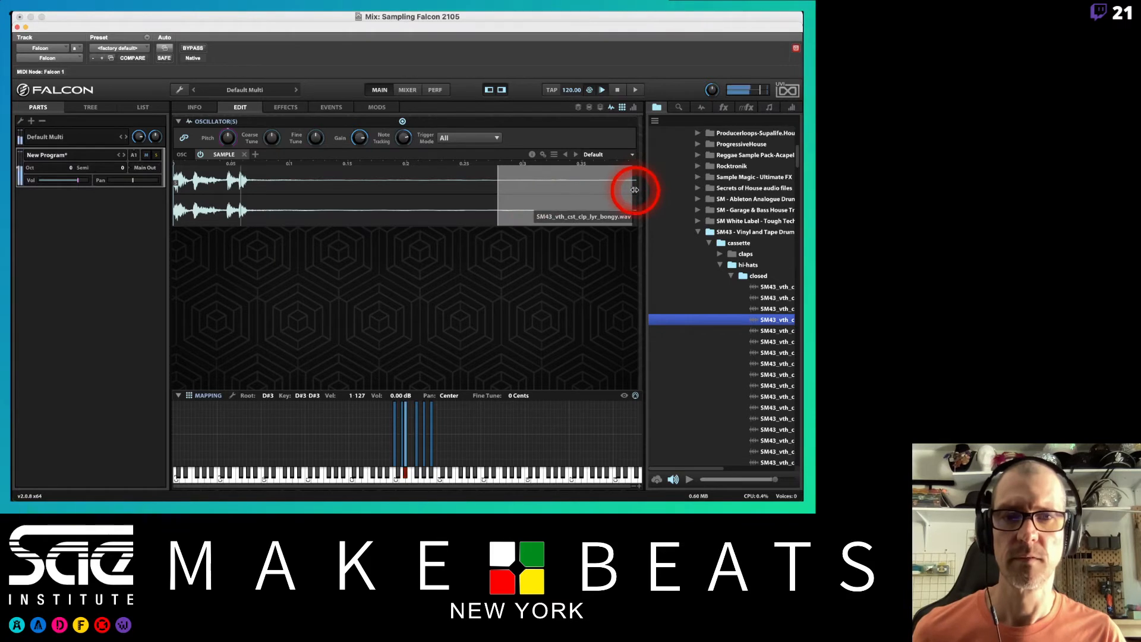
{"action": "left_click_drag", "start_coordinate": [634, 189], "coordinate": [285, 194]}
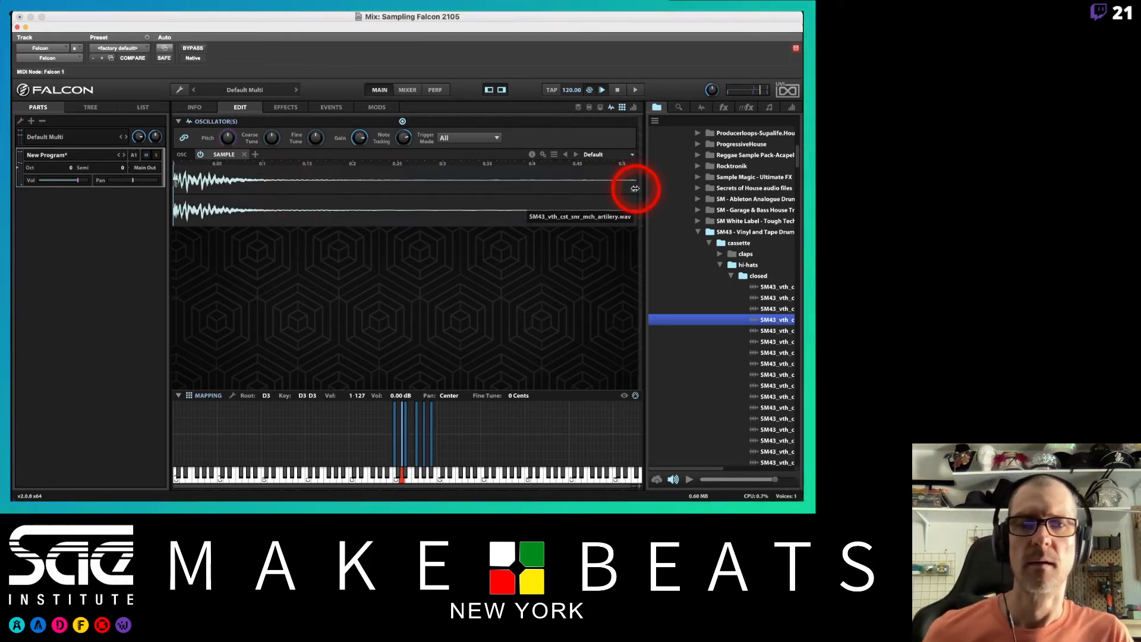
{"action": "left_click_drag", "start_coordinate": [635, 189], "coordinate": [386, 197]}
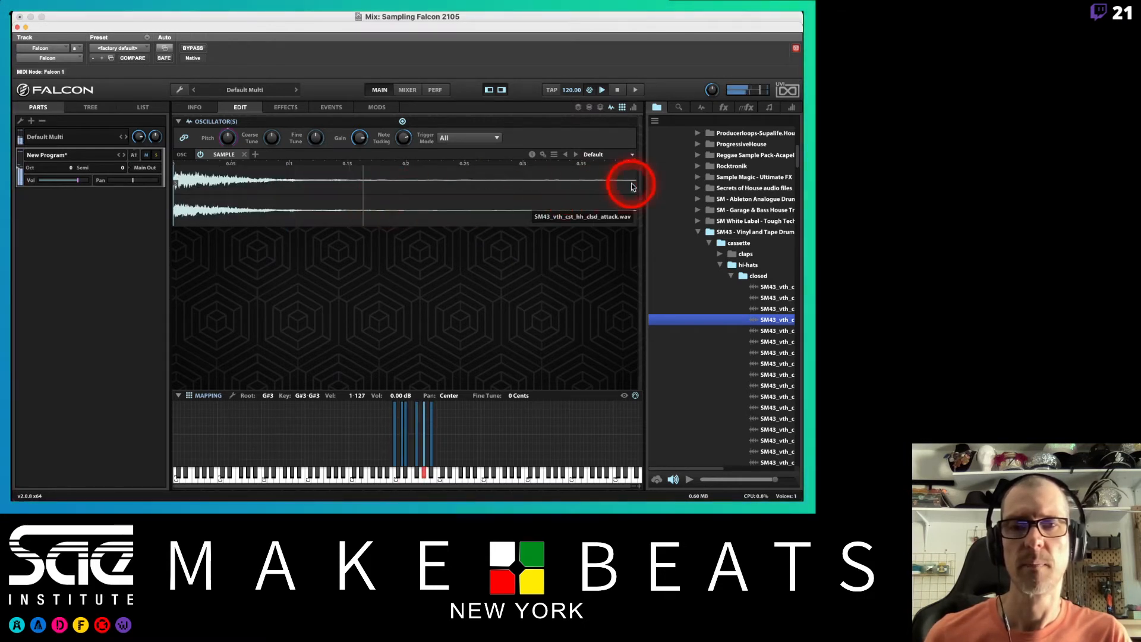
Trim the ends of the G#3 closed hi-hat, A#3 open hi-hat and C3 kick samples to cut their silent tails
{"action": "left_click_drag", "start_coordinate": [632, 191], "coordinate": [380, 192]}
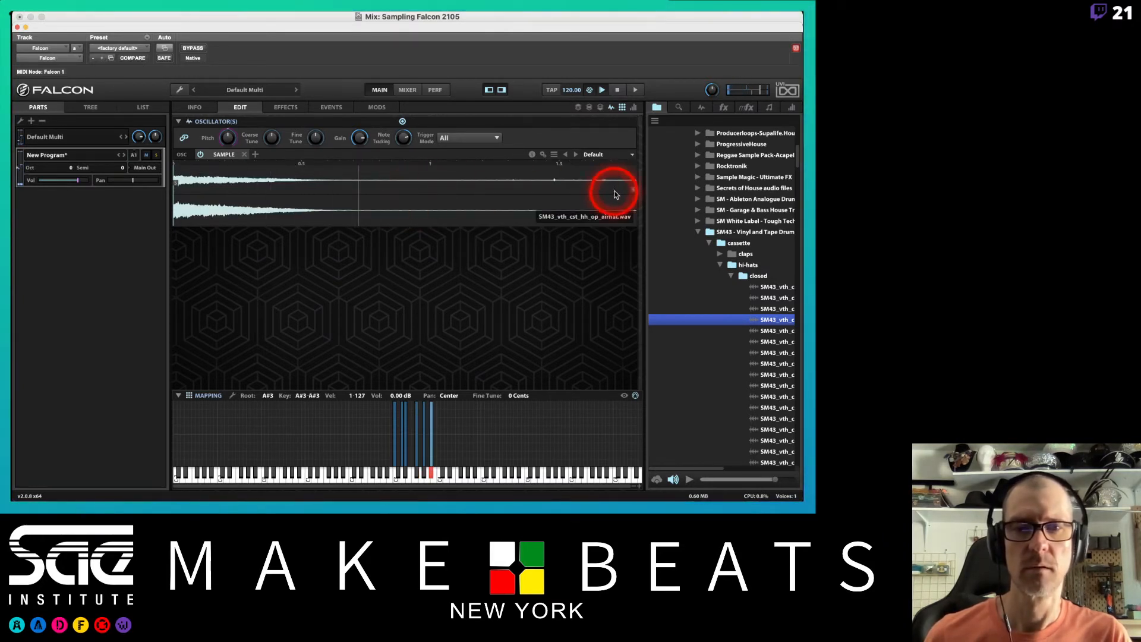
{"action": "left_click_drag", "start_coordinate": [634, 190], "coordinate": [350, 203]}
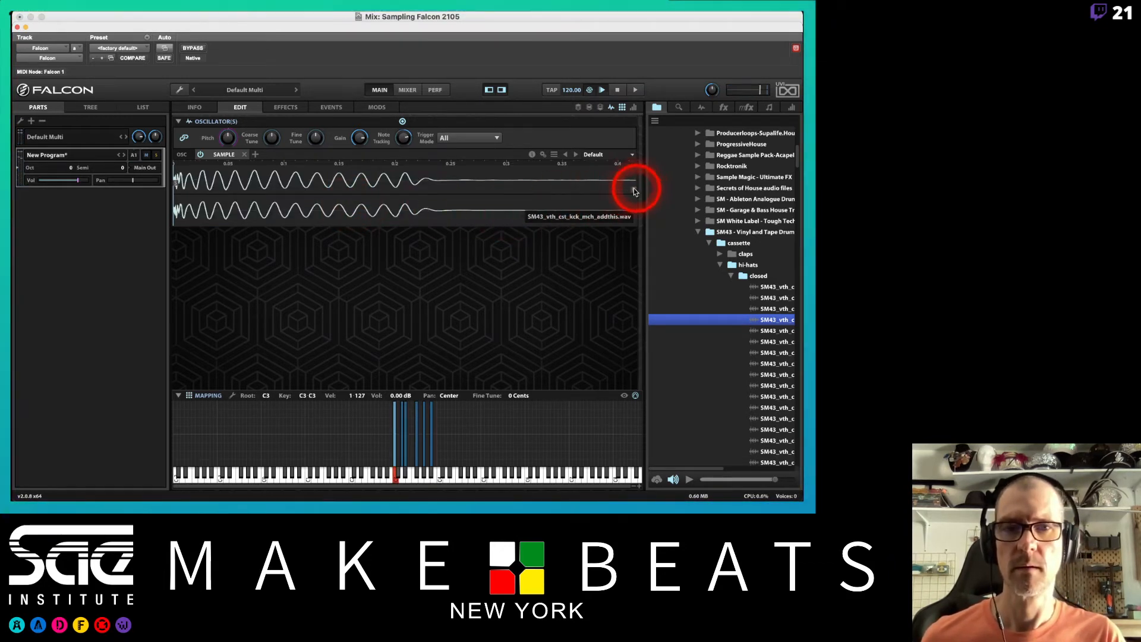
{"action": "left_click_drag", "start_coordinate": [634, 189], "coordinate": [457, 197]}
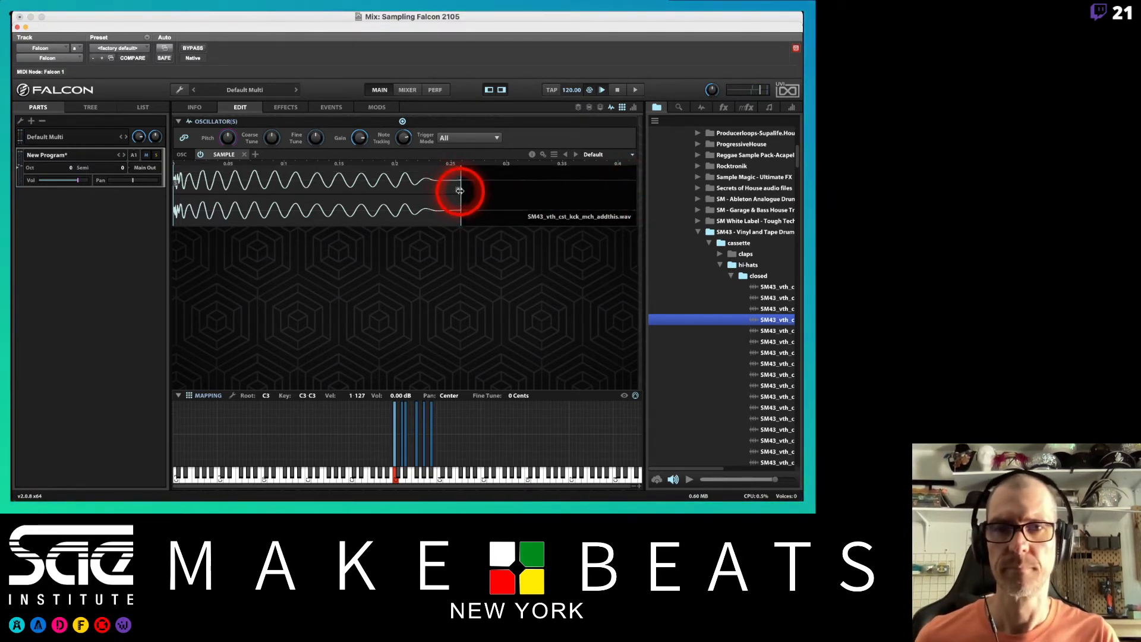
{"action": "mouse_move", "coordinate": [459, 190]}
{"action": "left_mouse_down"}
{"action": "mouse_move", "coordinate": [439, 202]}
{"action": "mouse_move", "coordinate": [453, 204]}
{"action": "left_mouse_up"}
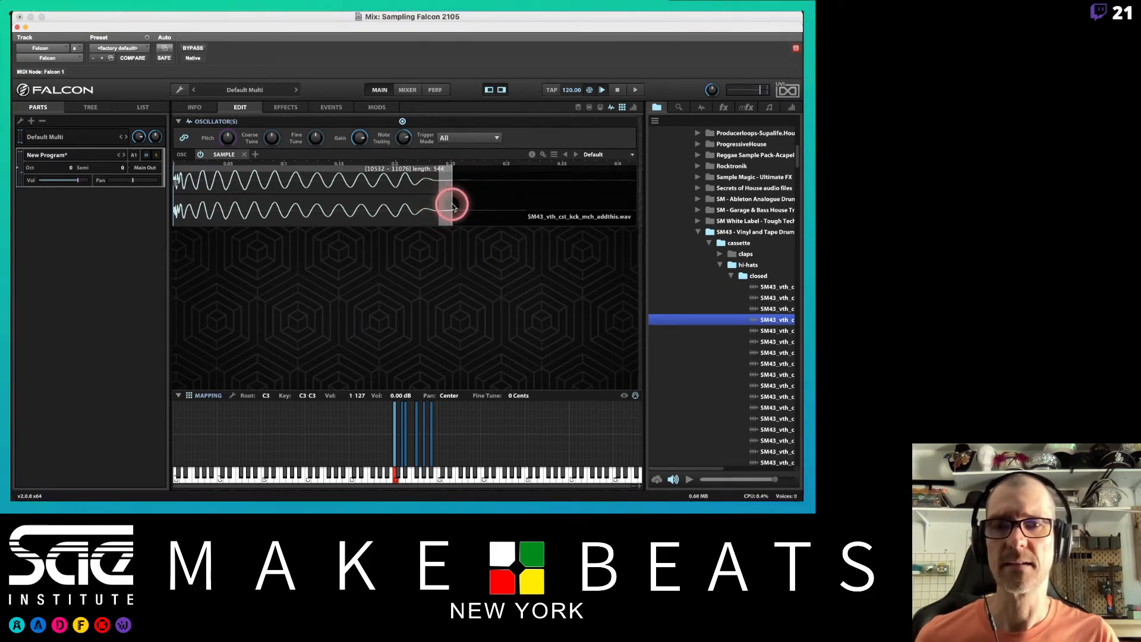
Review the sample editing commands for a selection at the kick's tail, including the fades, without applying any
{"action": "left_click", "coordinate": [449, 197]}
{"action": "right_click", "coordinate": [446, 184]}
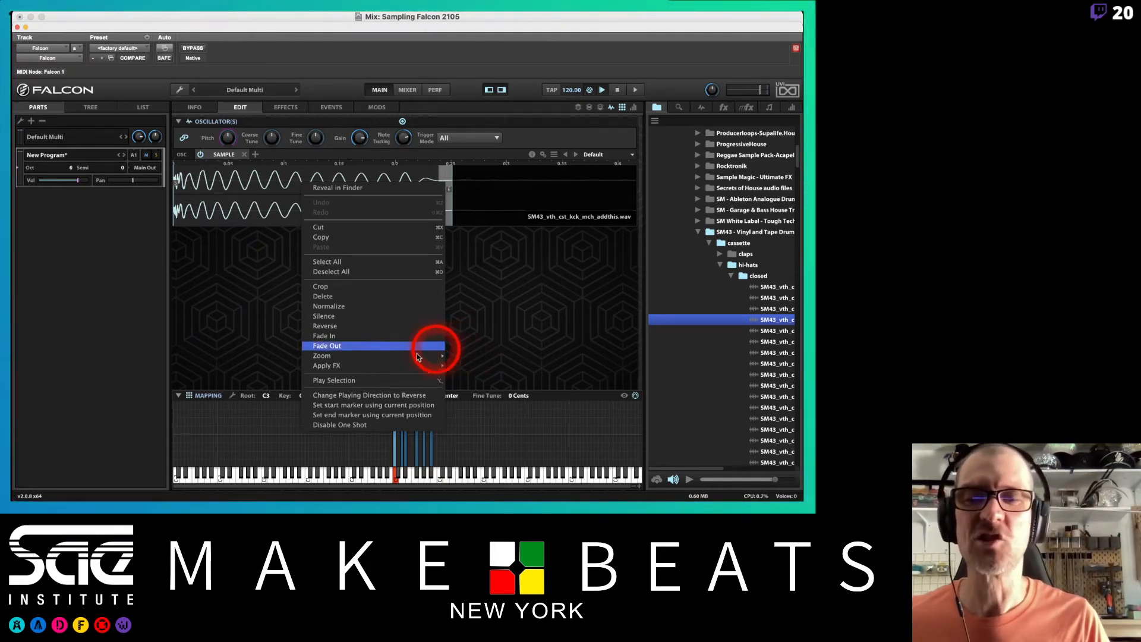
{"action": "mouse_move", "coordinate": [373, 352]}
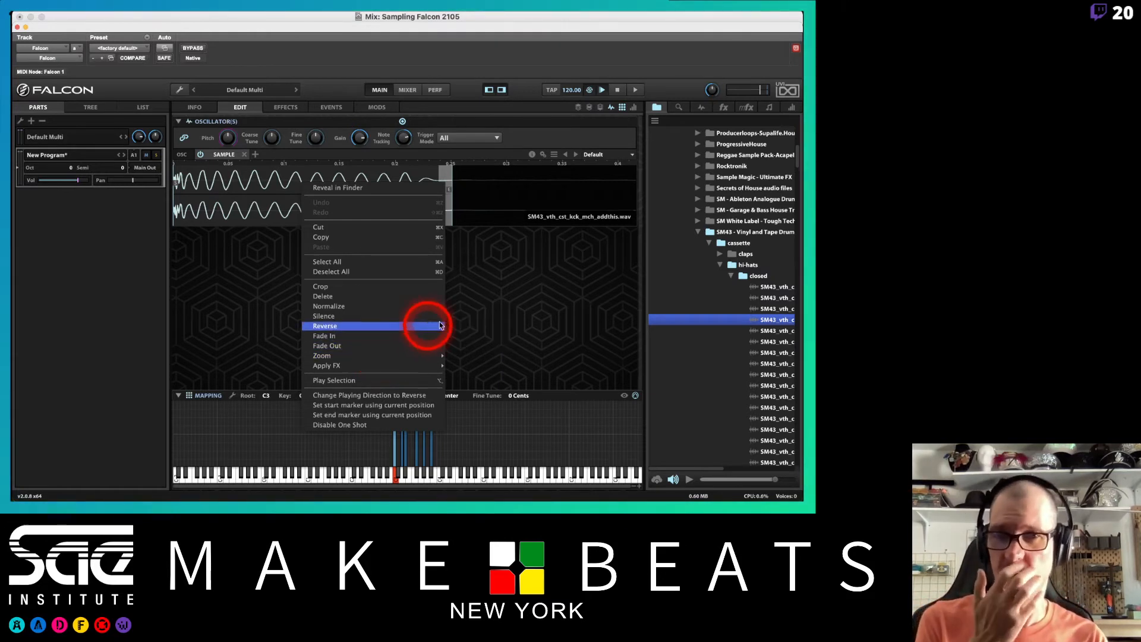
{"action": "left_click", "coordinate": [499, 298]}
{"action": "mouse_move", "coordinate": [483, 237]}
{"action": "left_mouse_down"}
{"action": "mouse_move", "coordinate": [476, 196]}
{"action": "mouse_move", "coordinate": [415, 183]}
{"action": "mouse_move", "coordinate": [347, 189]}
{"action": "mouse_move", "coordinate": [373, 197]}
{"action": "left_mouse_up"}
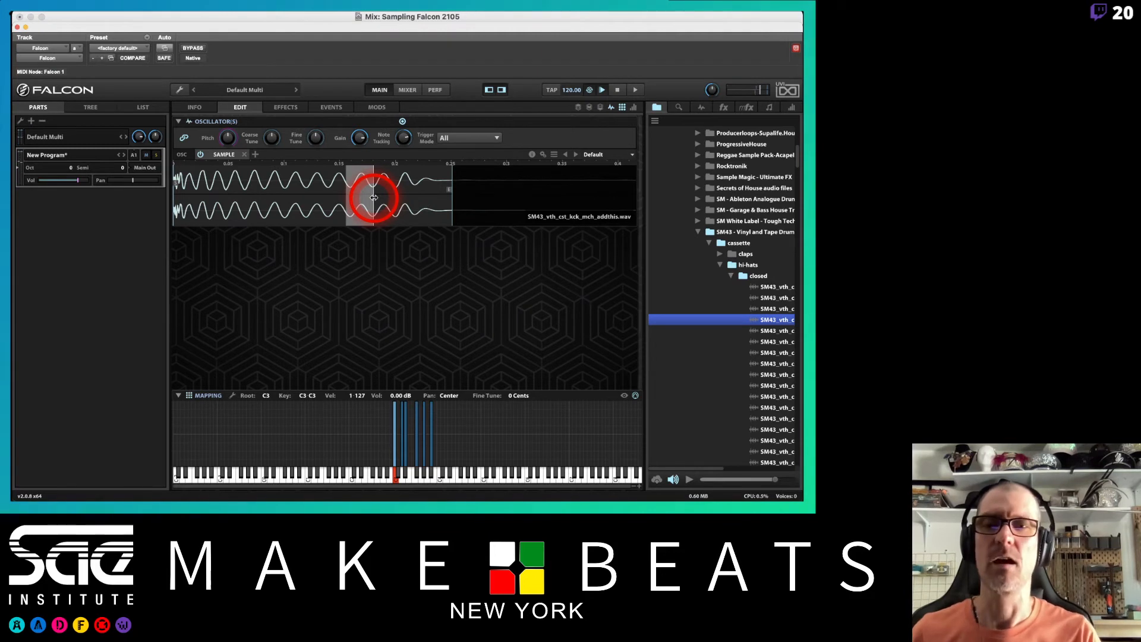
{"action": "left_click_drag", "start_coordinate": [374, 198], "coordinate": [425, 201]}
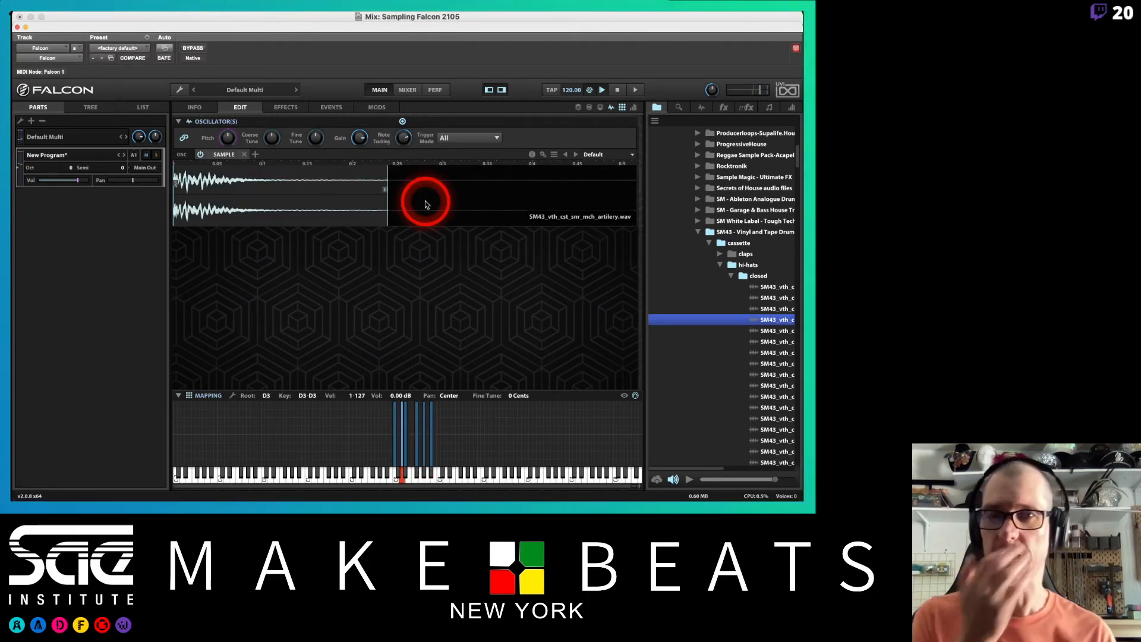
Show the Program, Layer and Keygroup sections above the oscillator
{"action": "left_click", "coordinate": [577, 107]}
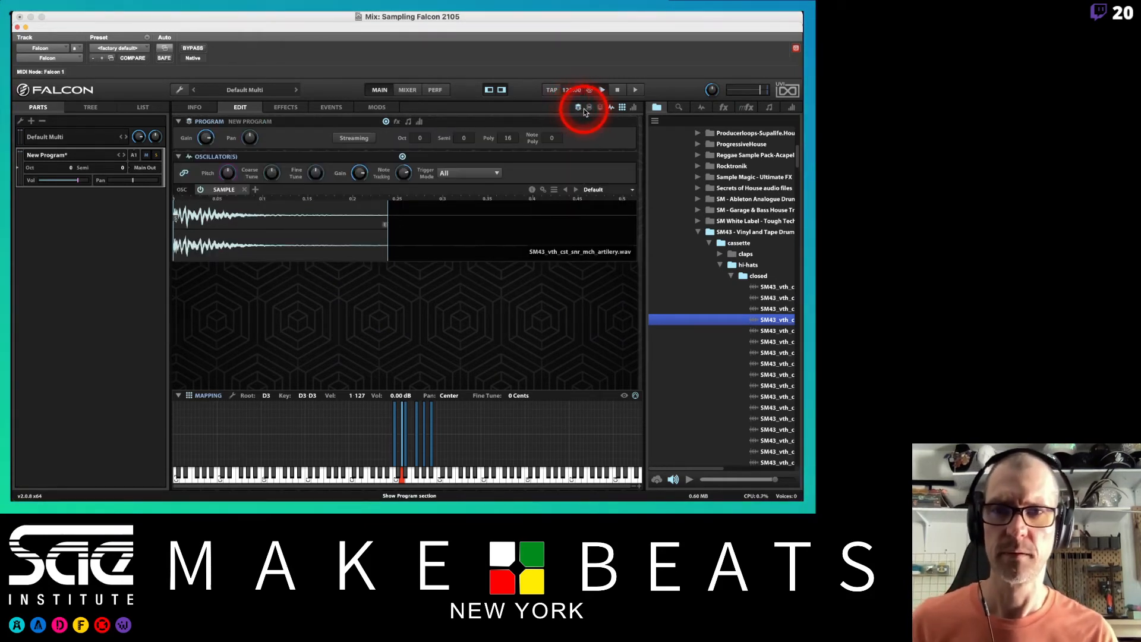
{"action": "left_click", "coordinate": [587, 108]}
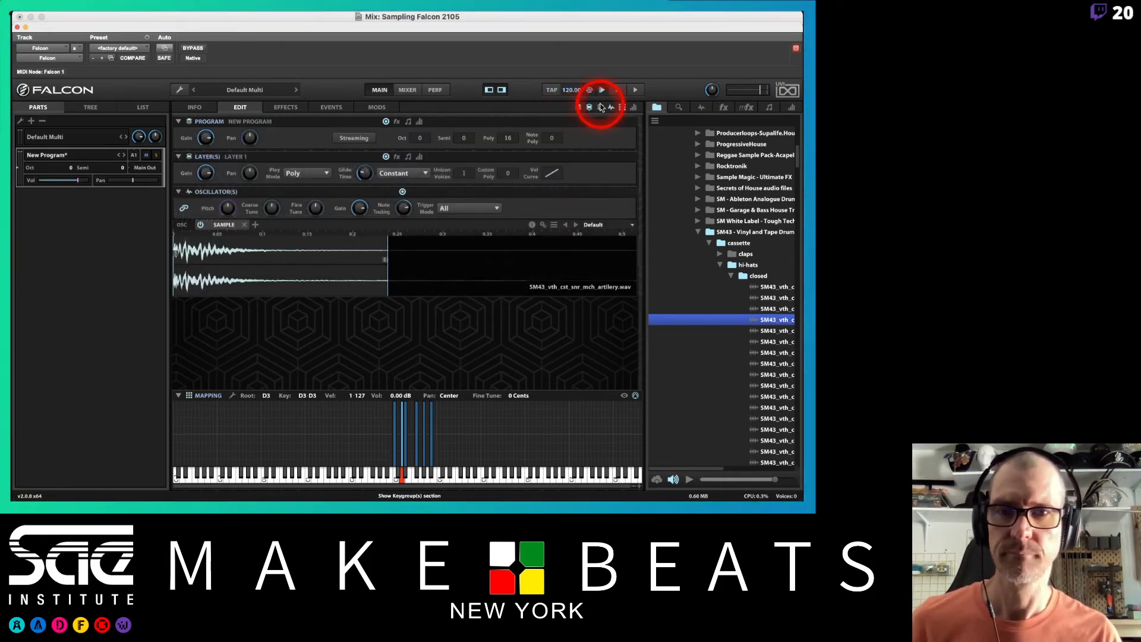
{"action": "left_click", "coordinate": [600, 107]}
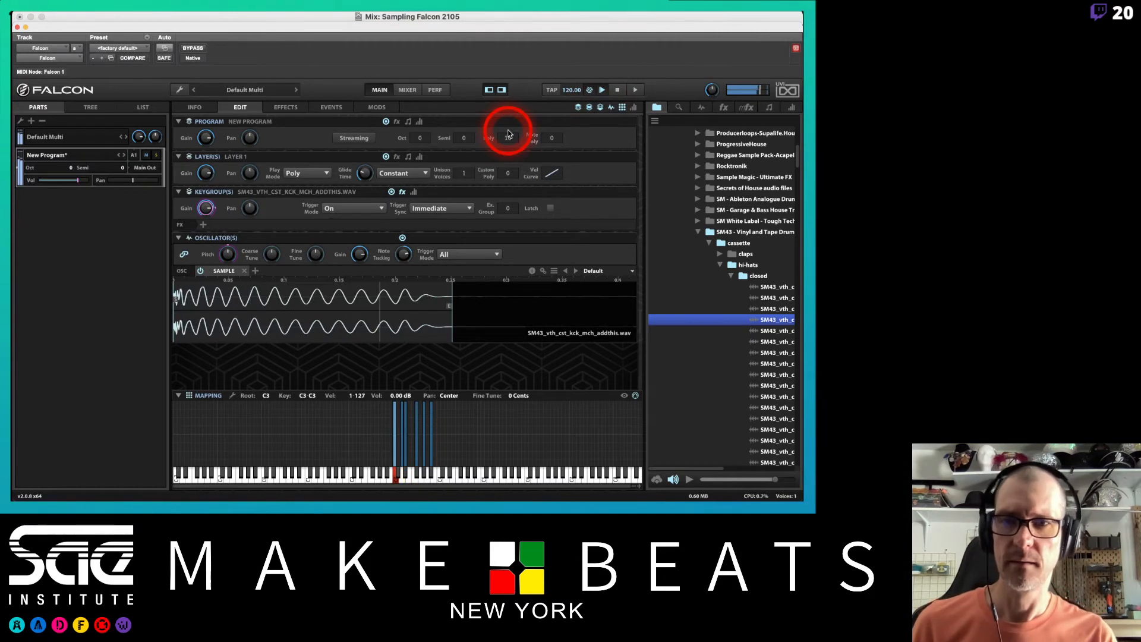
Try the Mono Retrigger play mode on Layer 1, then restore Poly
{"action": "left_click", "coordinate": [316, 173]}
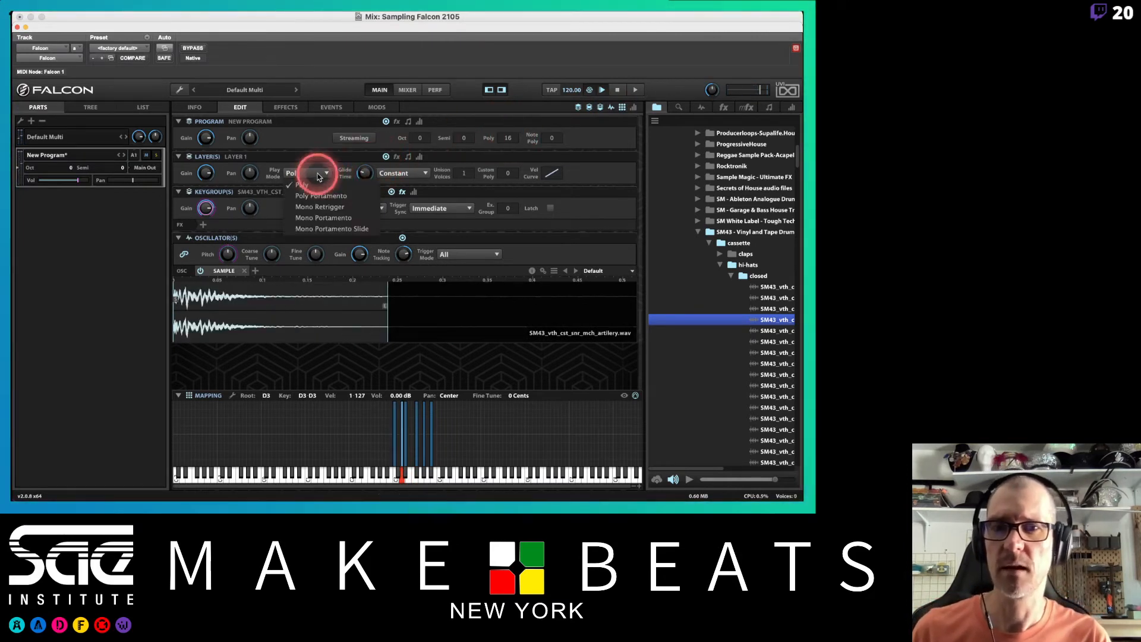
{"action": "left_click", "coordinate": [341, 209]}
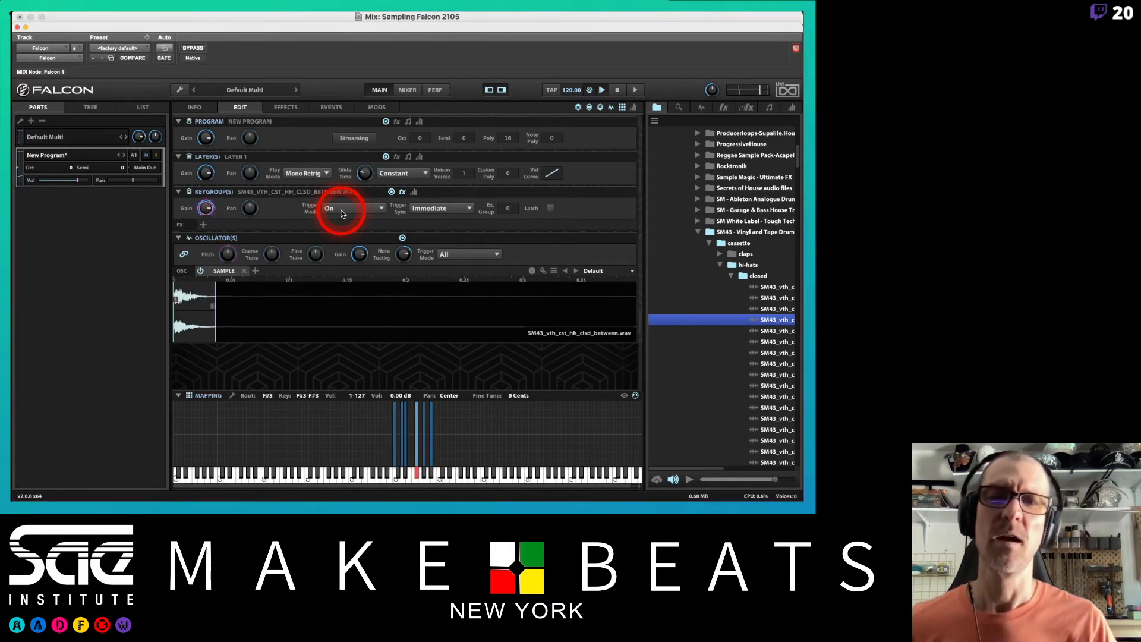
{"action": "left_click", "coordinate": [307, 174]}
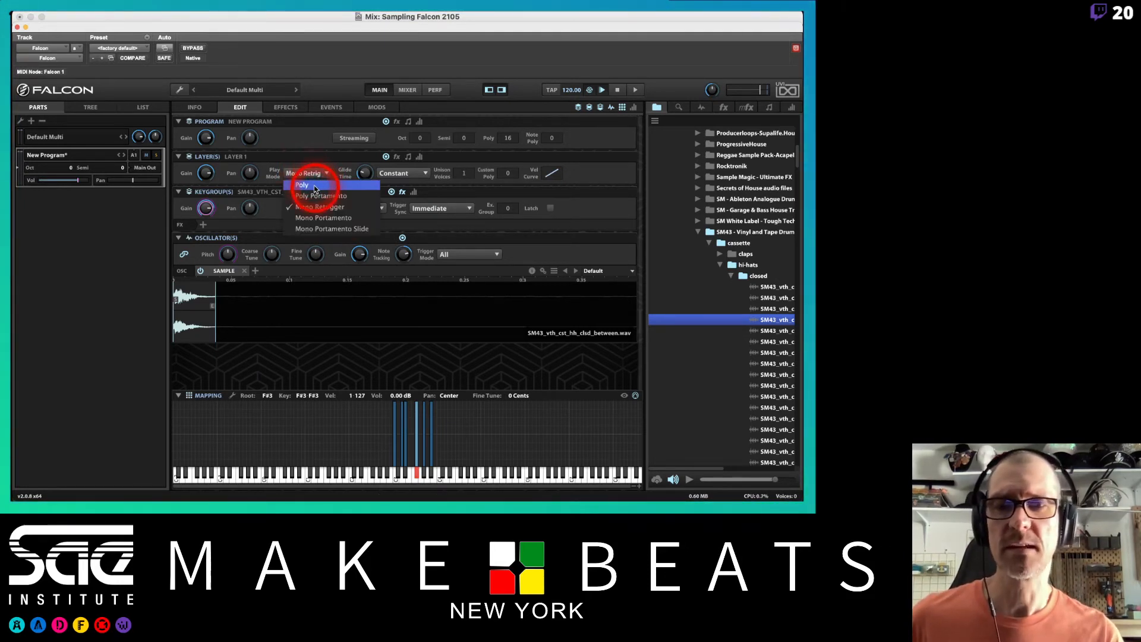
{"action": "left_click", "coordinate": [307, 166]}
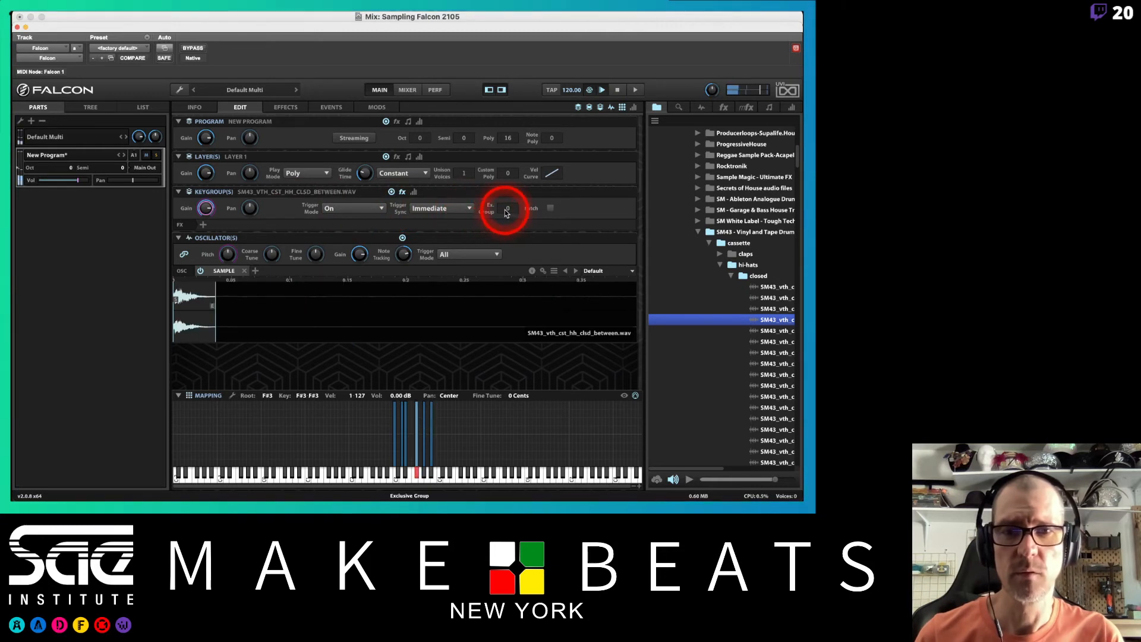
Assign the F#3 and G#3 closed hi-hats and the A#3 open hi-hat to exclusive group 1
{"action": "left_click_drag", "start_coordinate": [506, 208], "coordinate": [509, 199]}
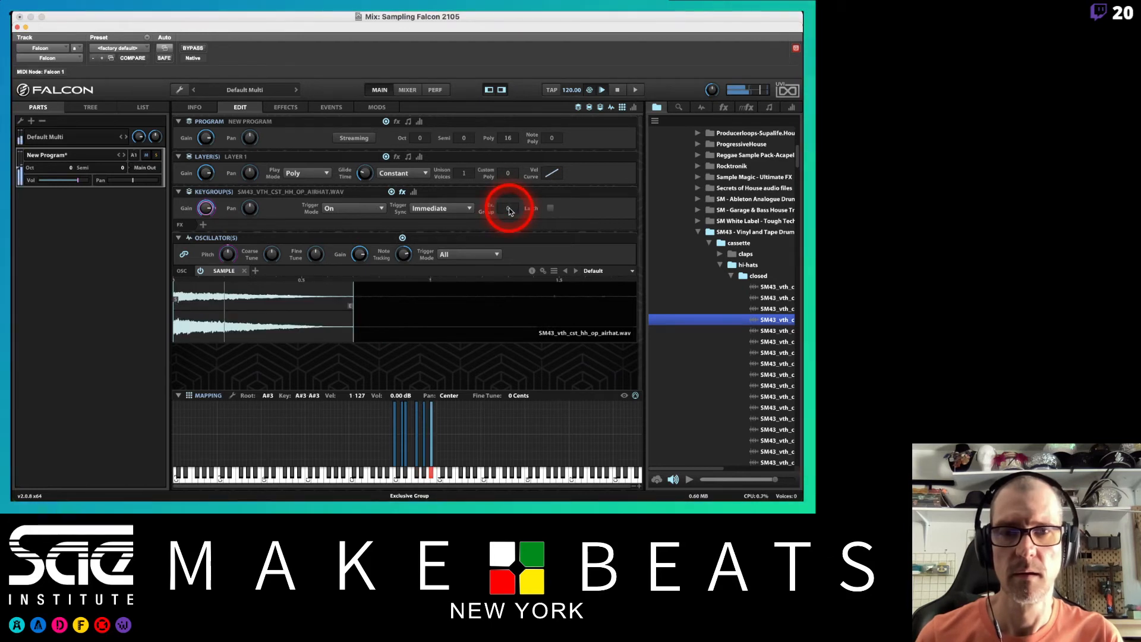
{"action": "left_click_drag", "start_coordinate": [509, 209], "coordinate": [512, 209]}
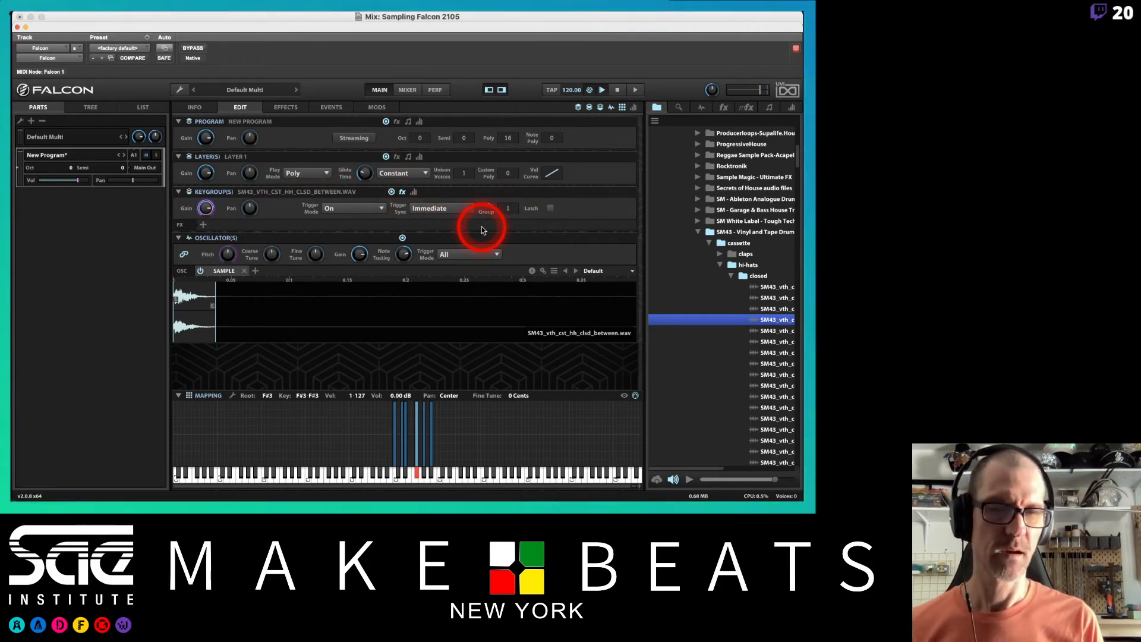
{"action": "key", "text": "super+Tab"}
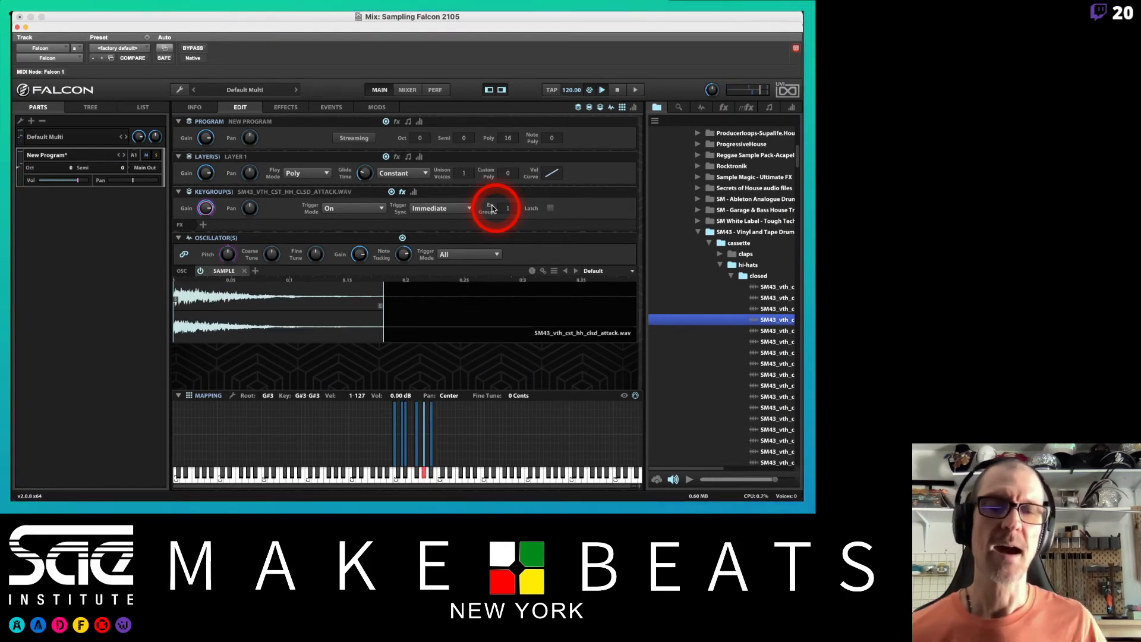
{"action": "mouse_move", "coordinate": [492, 209]}
{"action": "left_mouse_down"}
{"action": "mouse_move", "coordinate": [509, 208]}
{"action": "mouse_move", "coordinate": [508, 52]}
{"action": "mouse_move", "coordinate": [517, 204]}
{"action": "mouse_move", "coordinate": [507, 212]}
{"action": "mouse_move", "coordinate": [527, 267]}
{"action": "mouse_move", "coordinate": [514, 208]}
{"action": "left_mouse_up"}
{"action": "double_click", "coordinate": [513, 208]}
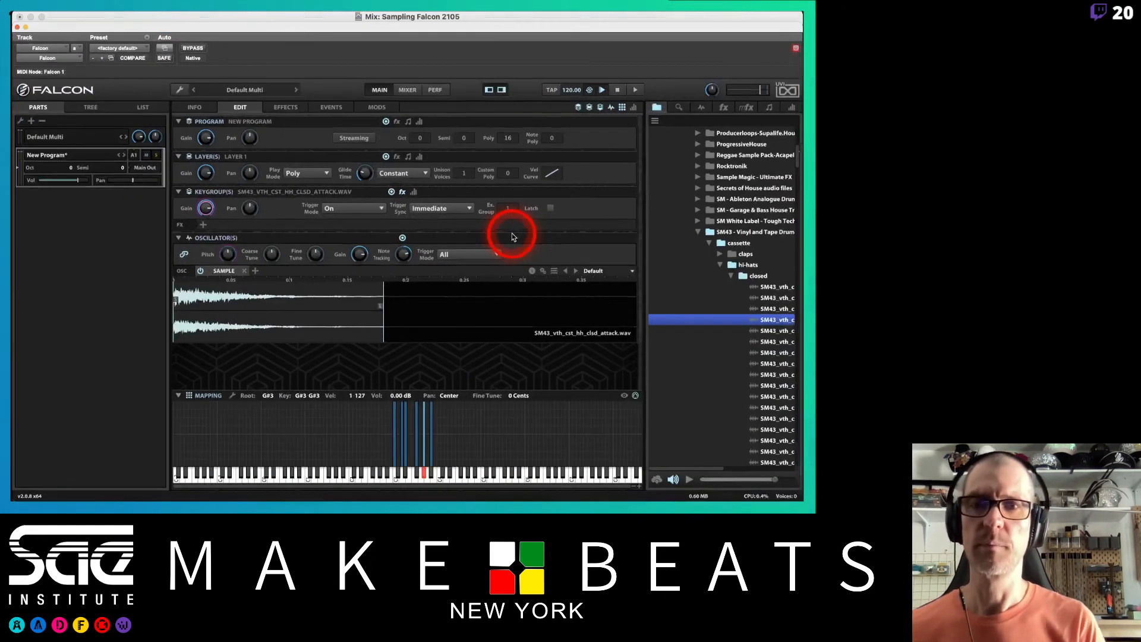
Close the Falcon plug-in window, switch to the Edit window, and set the Falcon track height to jumbo
{"action": "left_click", "coordinate": [19, 17]}
{"action": "left_click", "coordinate": [182, 83]}
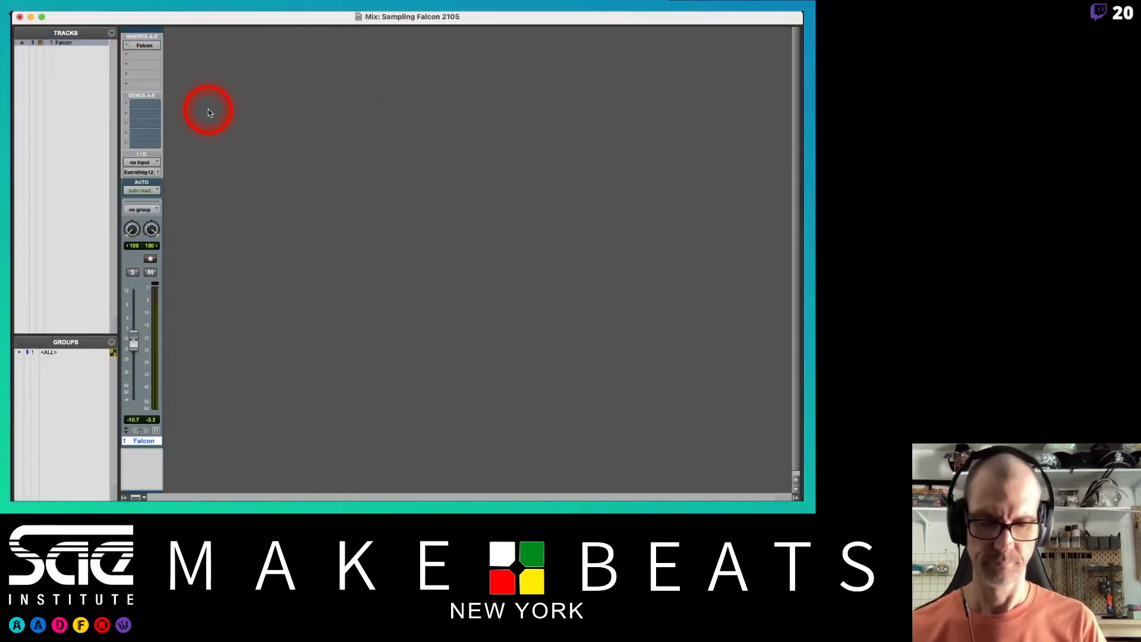
{"action": "key", "text": "super+equal"}
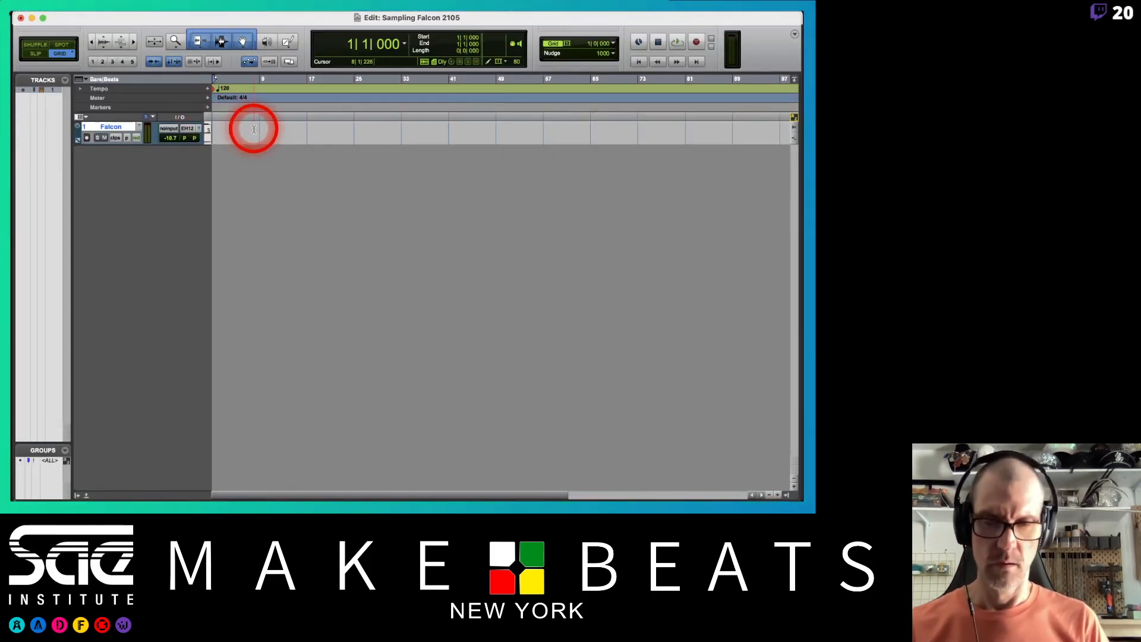
{"action": "key", "text": "t"}
{"action": "left_click", "coordinate": [206, 133]}
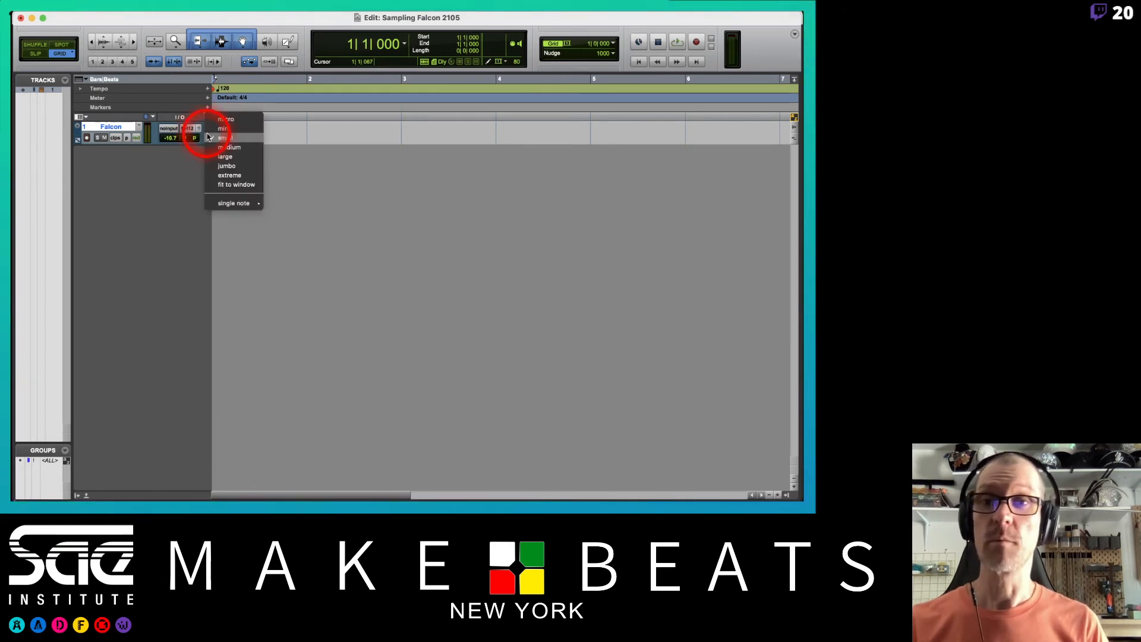
{"action": "left_click", "coordinate": [218, 165]}
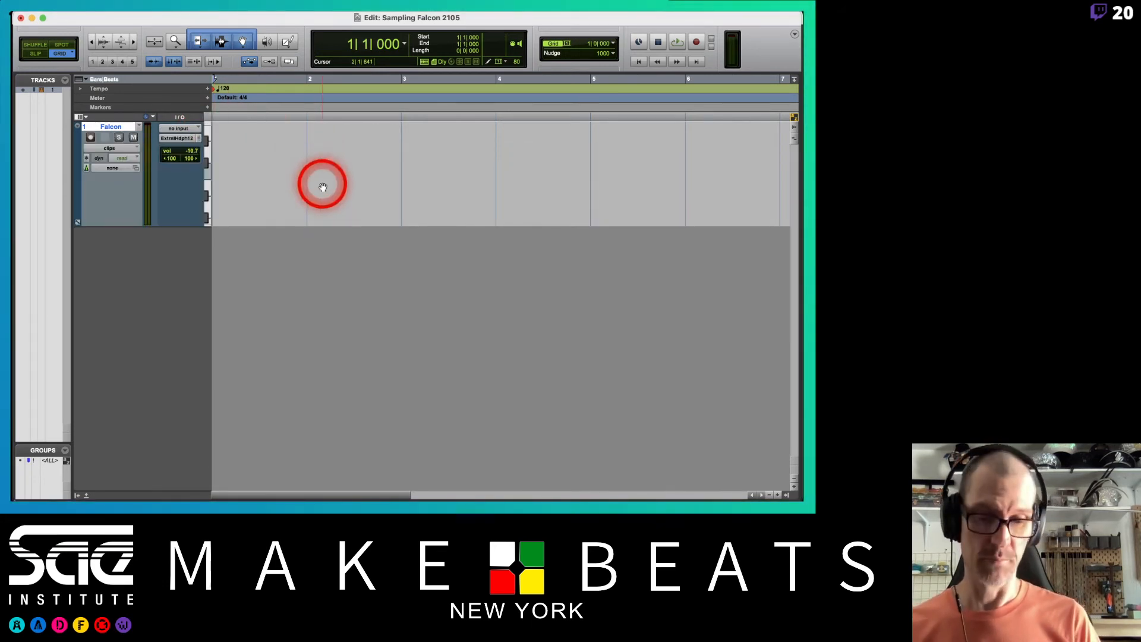
Select the first two bars on the Falcon track and briefly test loop playback of that range
{"action": "key", "text": "r"}
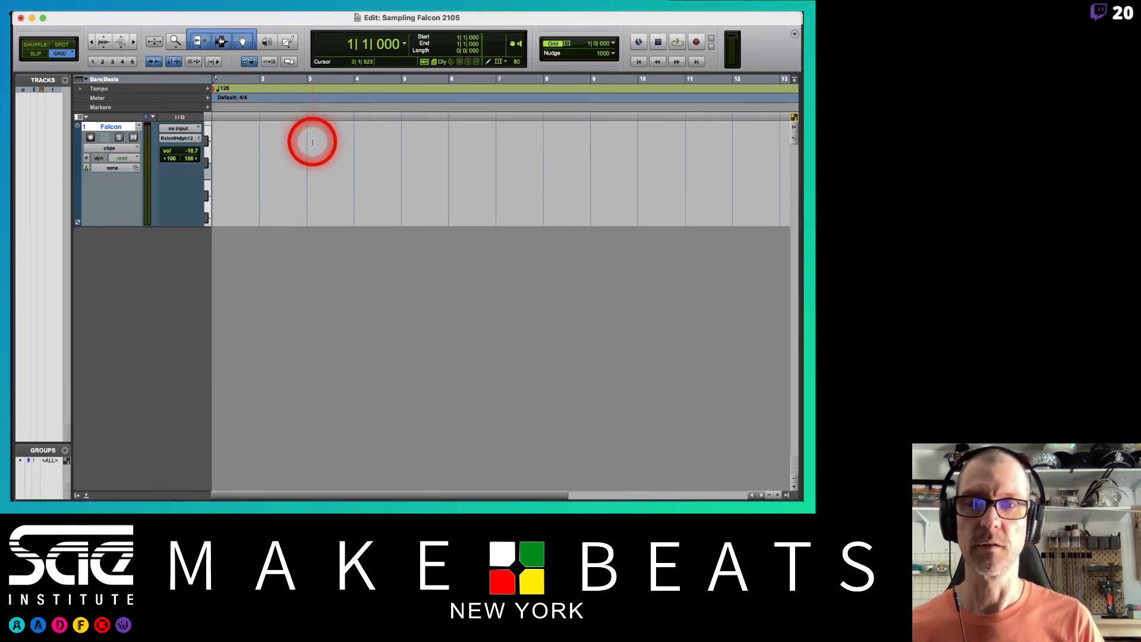
{"action": "left_click_drag", "start_coordinate": [307, 145], "coordinate": [212, 153]}
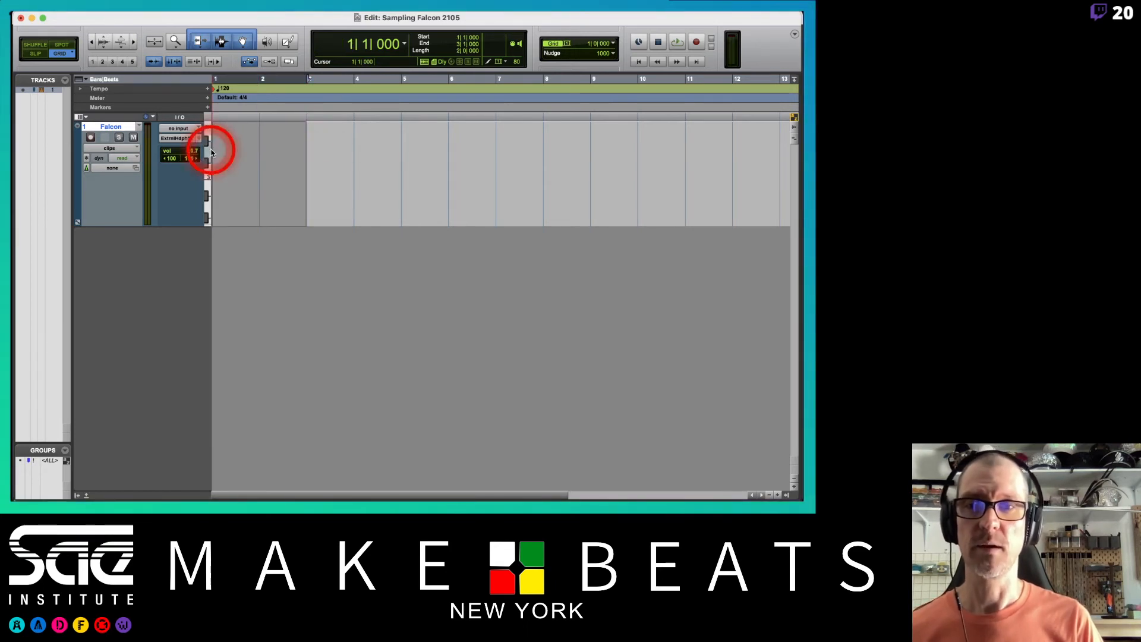
{"action": "key", "text": "space"}
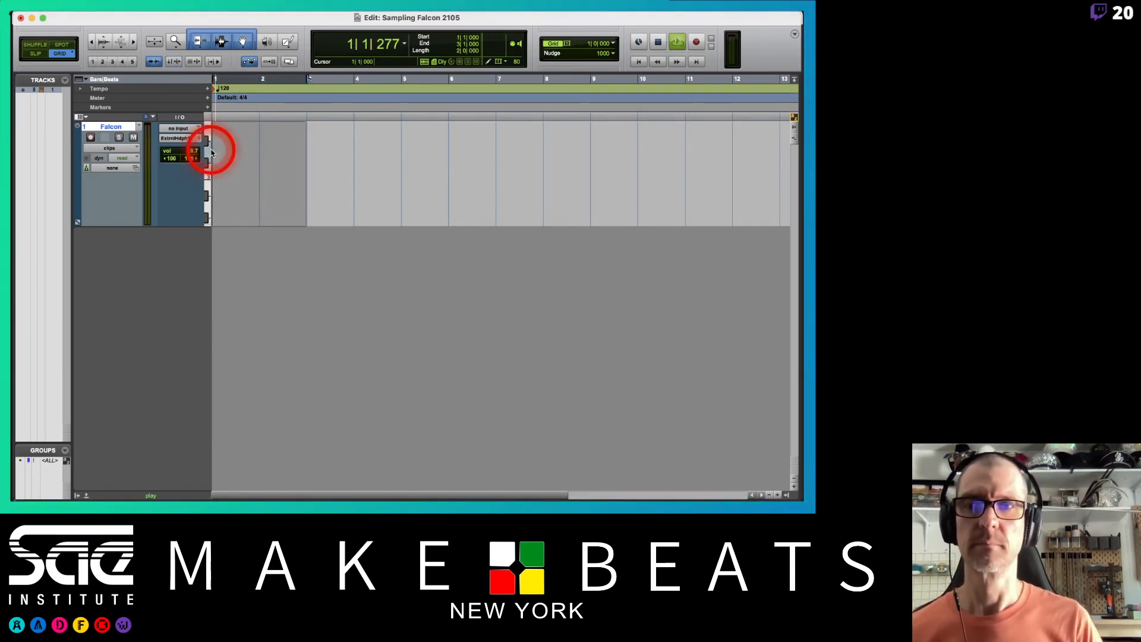
{"action": "key", "text": "space"}
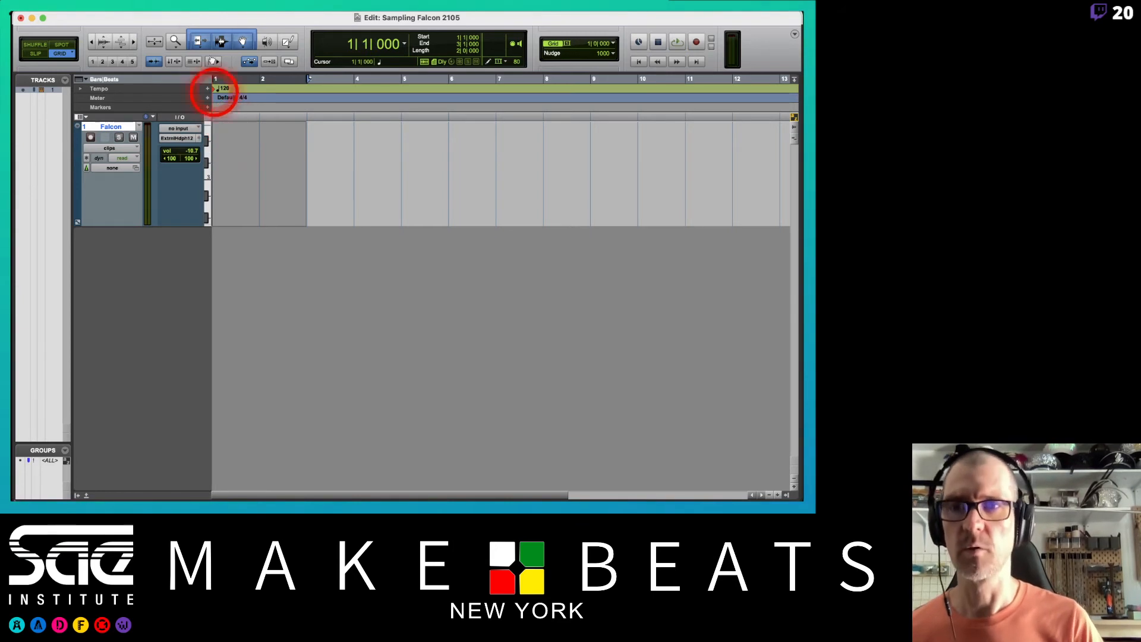
Create a click track, lower its volume to -14.5 dB, and start playback to hear it
{"action": "left_click", "coordinate": [180, 13]}
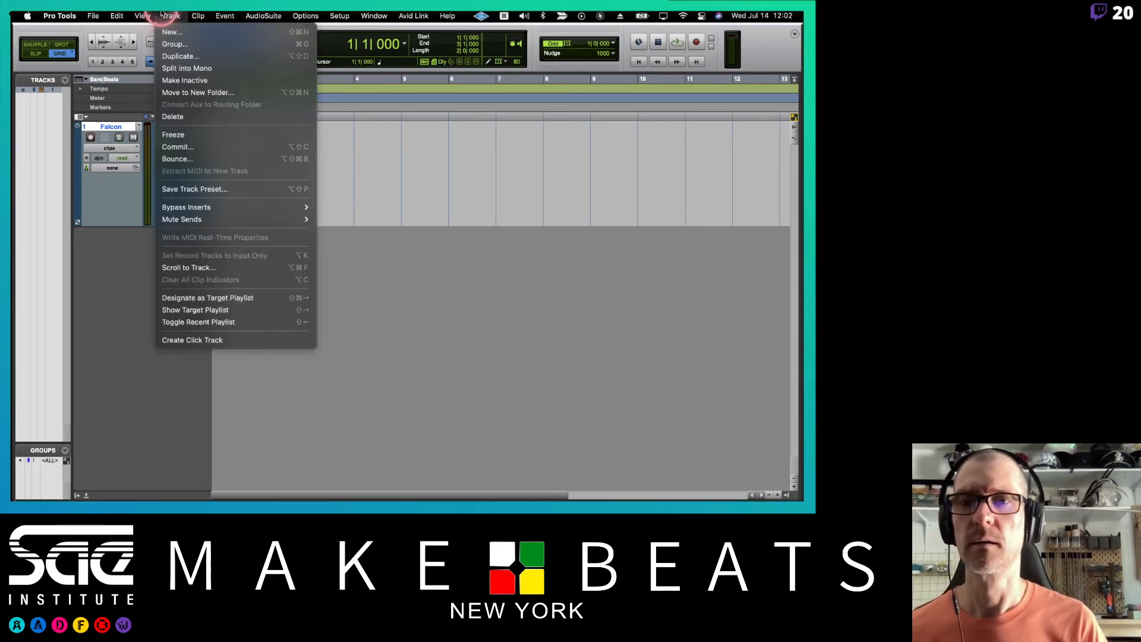
{"action": "left_click", "coordinate": [206, 341]}
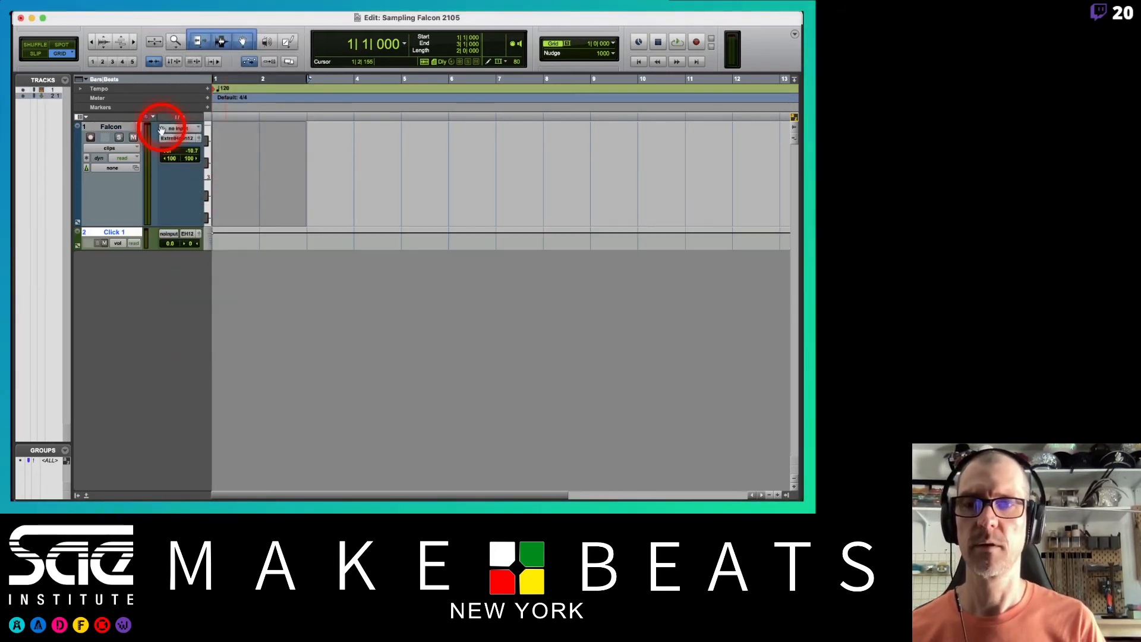
{"action": "left_click_drag", "start_coordinate": [169, 248], "coordinate": [172, 257]}
{"action": "key", "text": "space"}
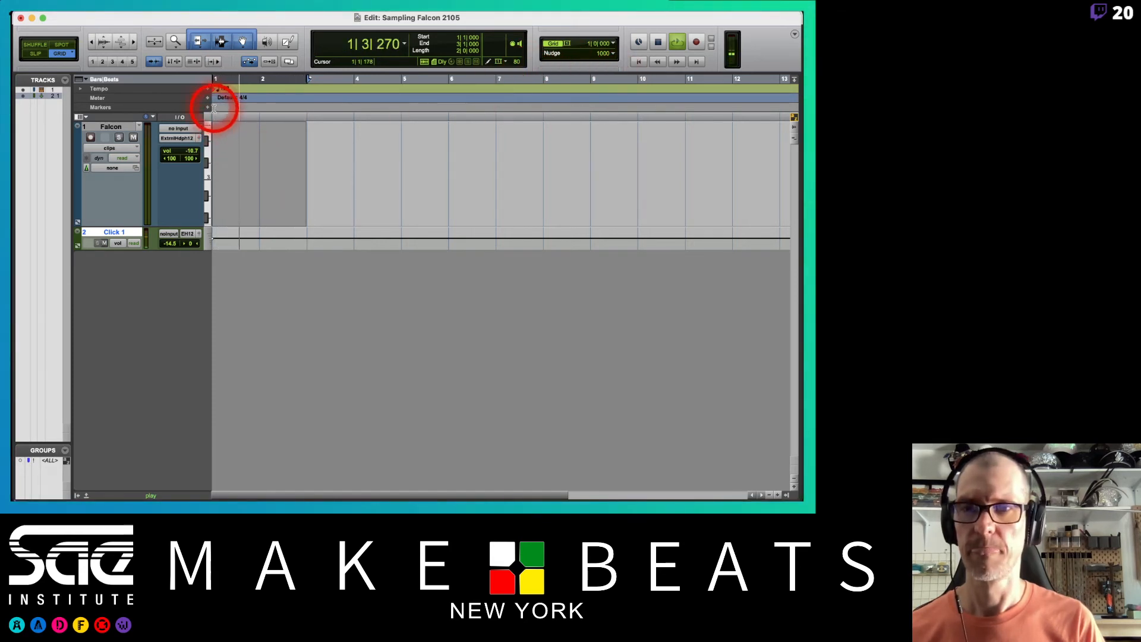
Set the session tempo to 100 BPM during loop playback of the first two bars
{"action": "left_click", "coordinate": [207, 88]}
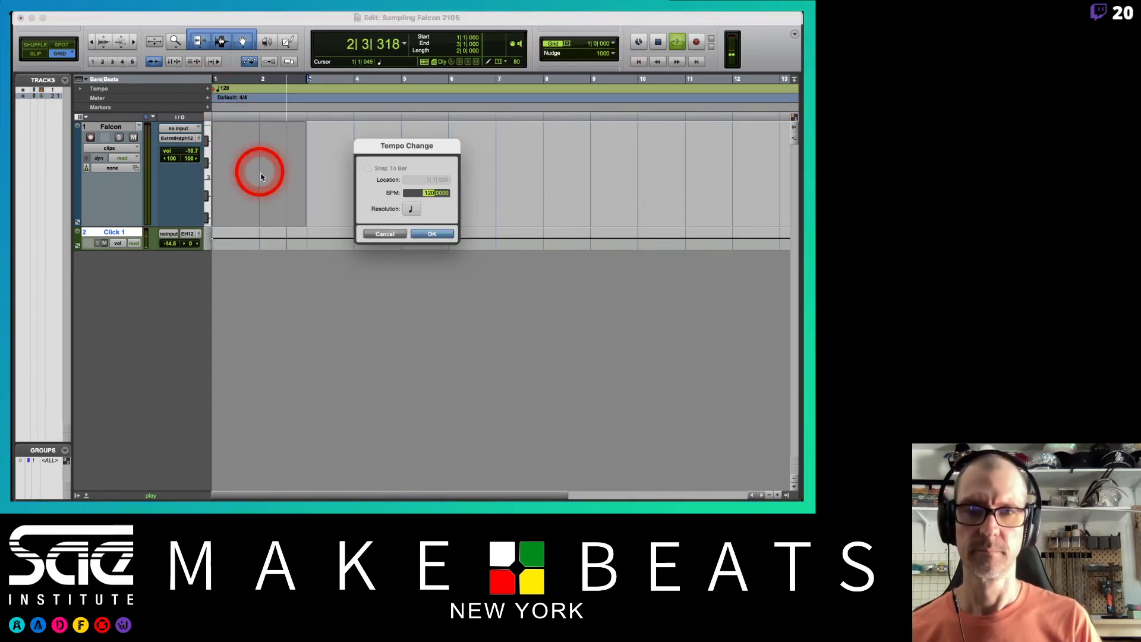
{"action": "type", "text": "100"}
{"action": "key", "text": "Return"}
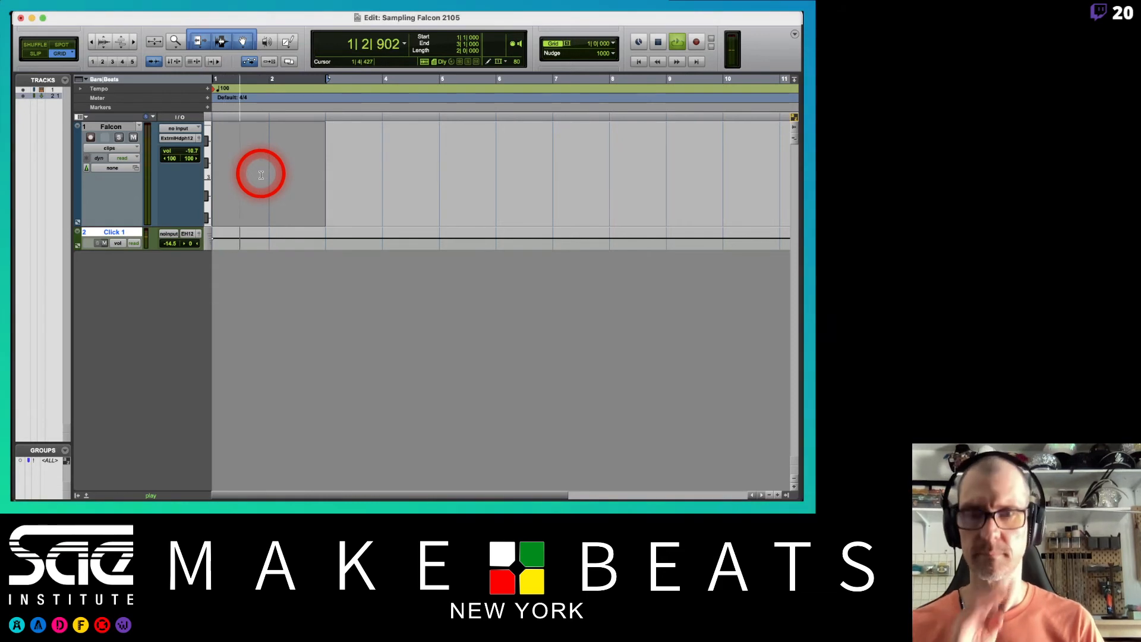
{"action": "key", "text": "t"}
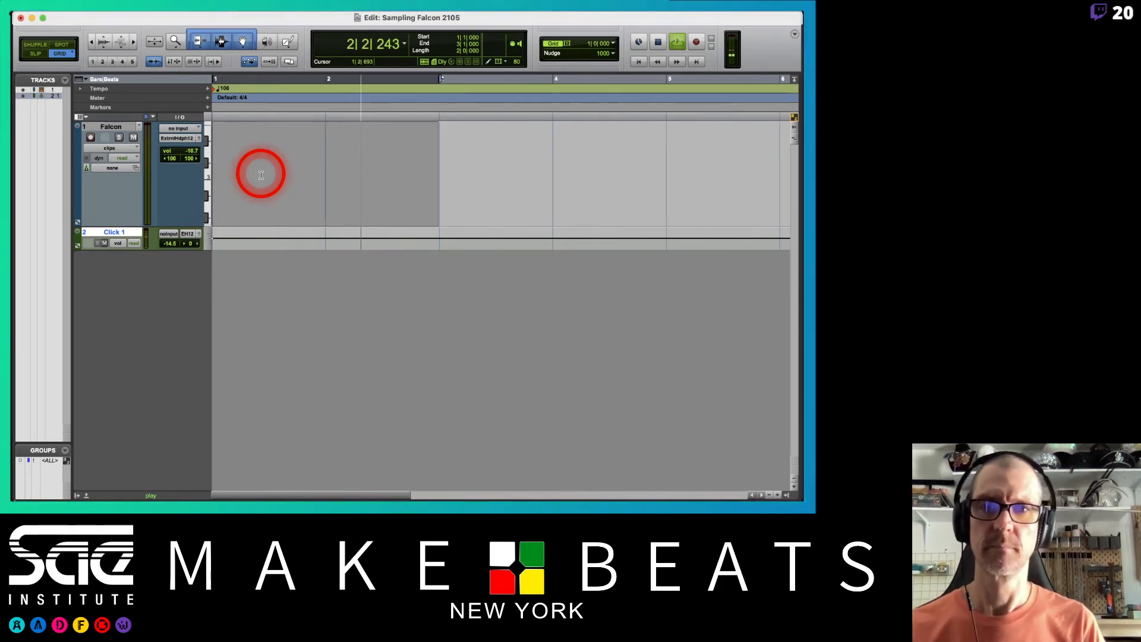
Record-enable the Falcon track and loop-record a C3 drum pattern over the first two bars
{"action": "left_click", "coordinate": [91, 137]}
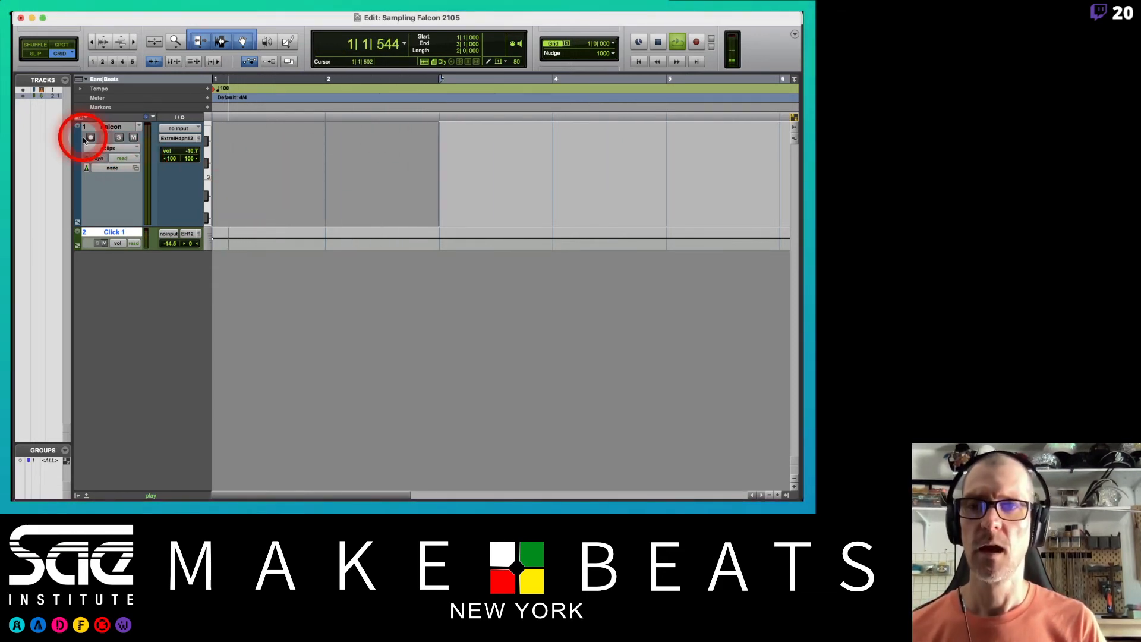
{"action": "left_click", "coordinate": [121, 158]}
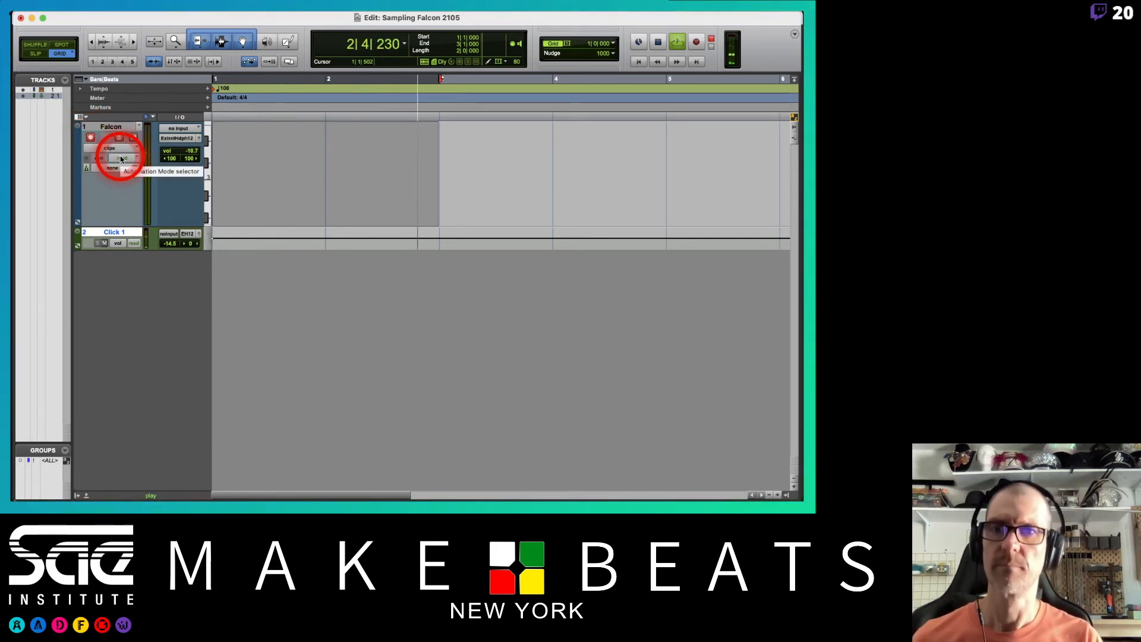
{"action": "left_click", "coordinate": [628, 16]}
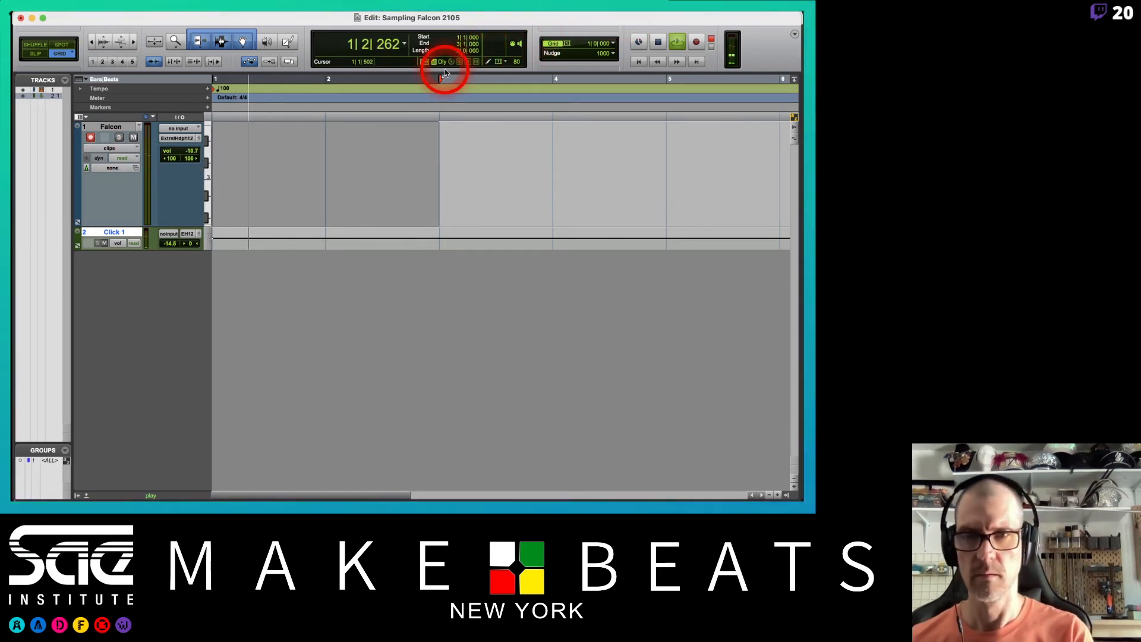
{"action": "key", "text": "F9"}
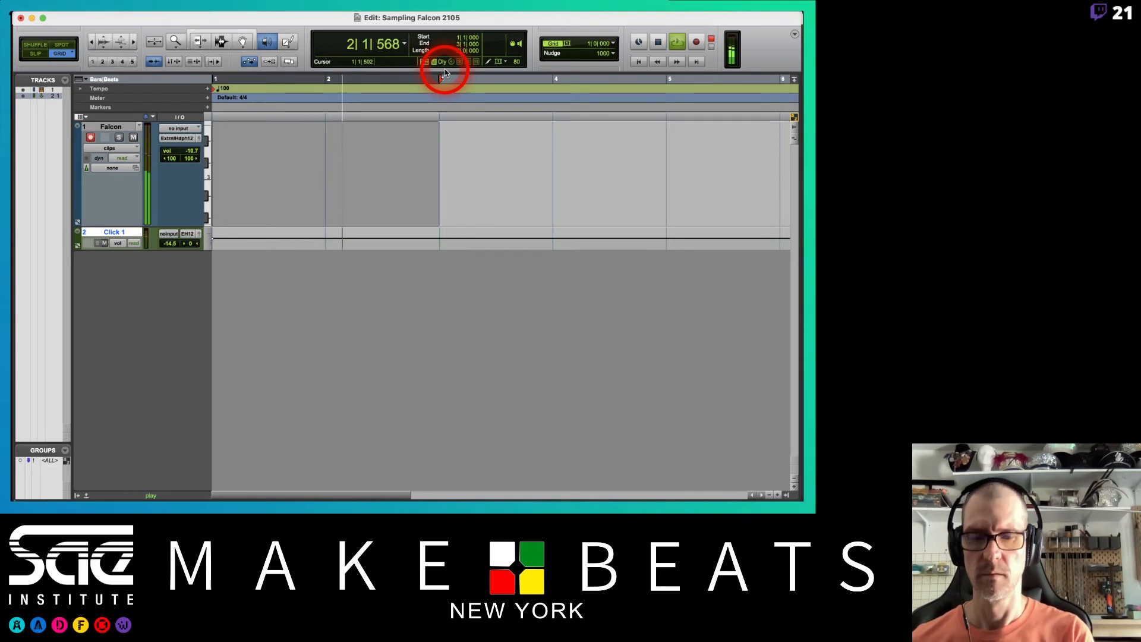
{"action": "key", "text": "super+space"}
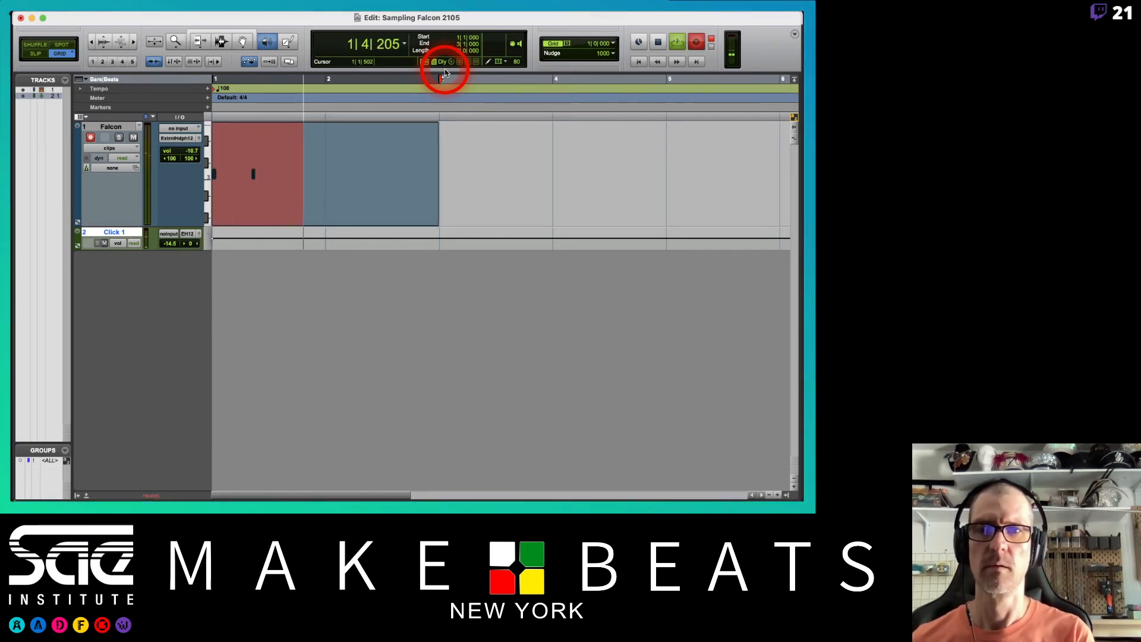
{"action": "key", "text": "super+space"}
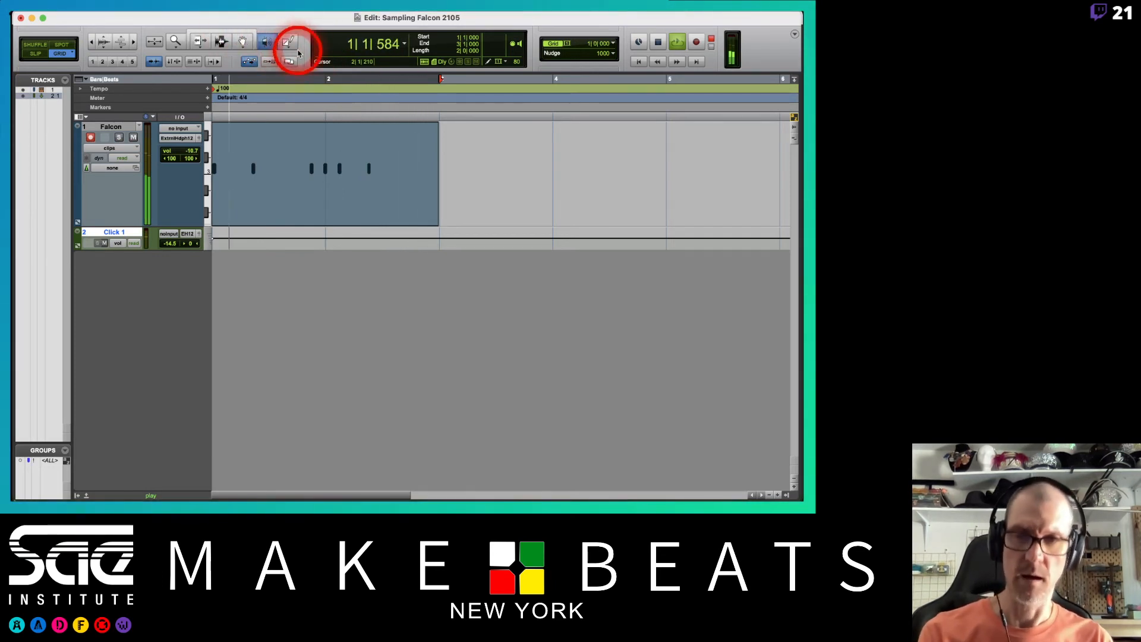
Restore the Smart tool and quantize the recorded C3 notes to a 1/16-note grid at 89% strength
{"action": "key", "text": "F8"}
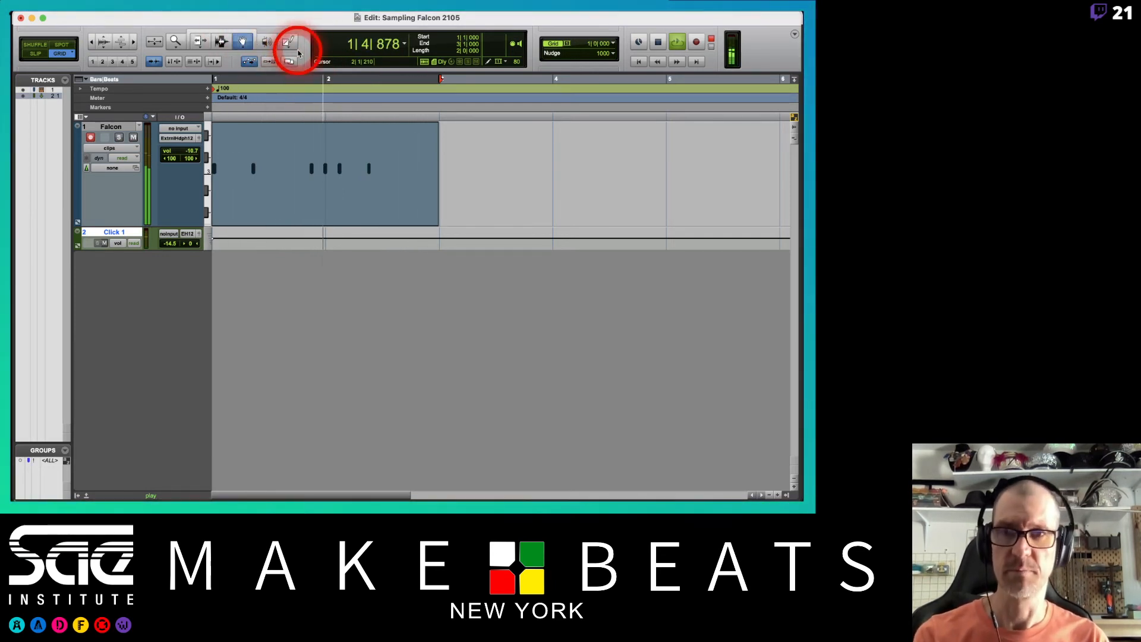
{"action": "key", "text": "F7+F8"}
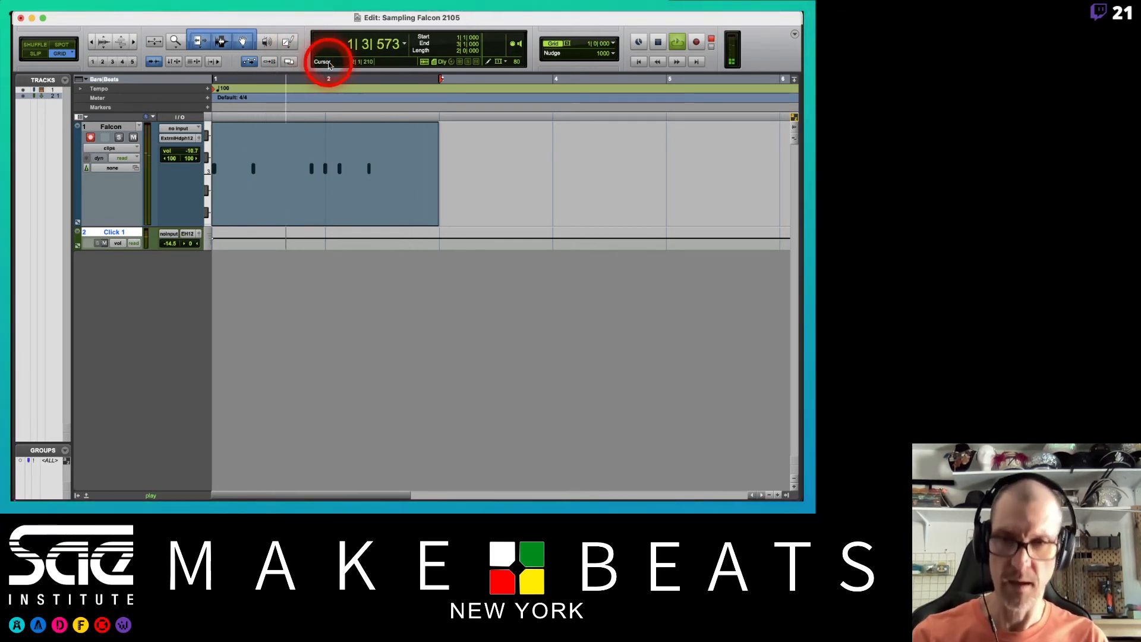
{"action": "key", "text": "alt+0"}
{"action": "left_click_drag", "start_coordinate": [421, 148], "coordinate": [554, 184]}
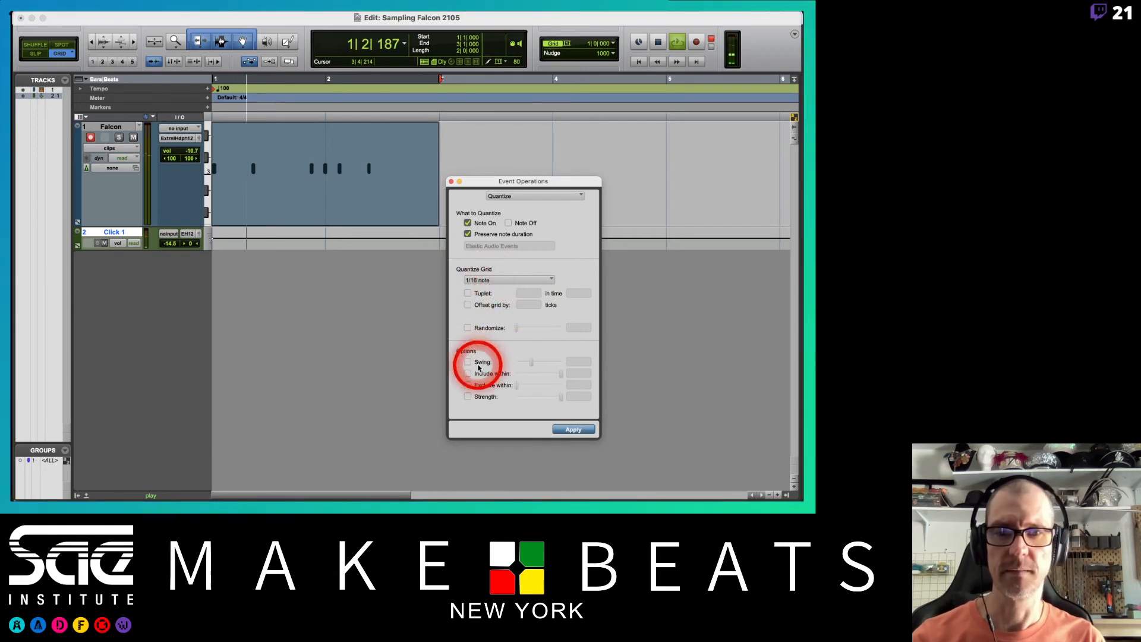
{"action": "left_click", "coordinate": [468, 397]}
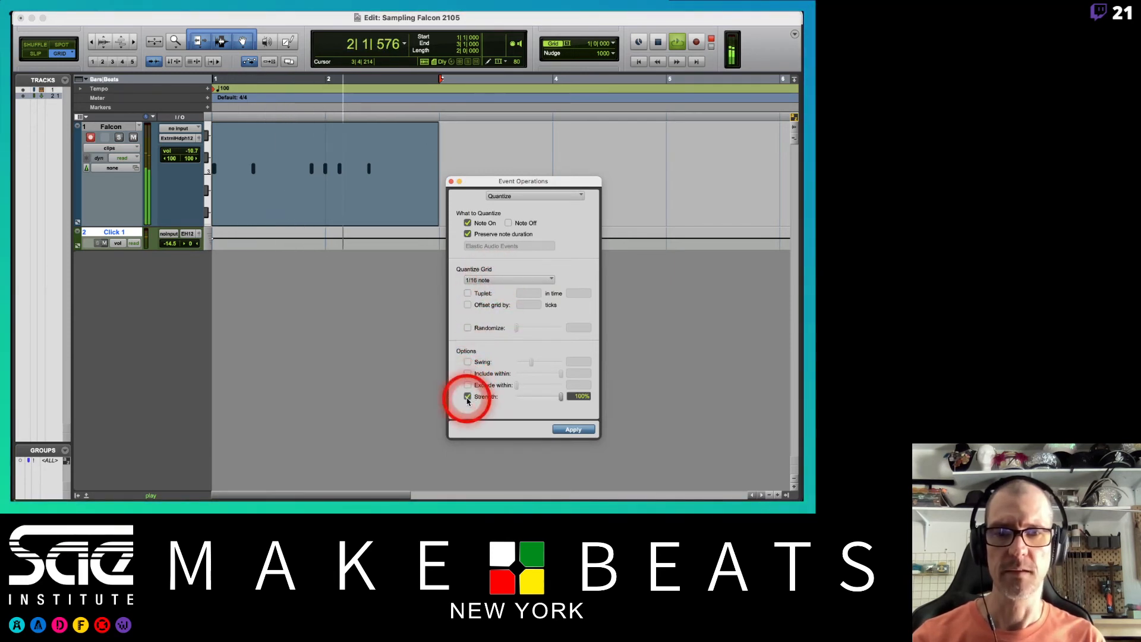
{"action": "left_click_drag", "start_coordinate": [560, 396], "coordinate": [555, 401]}
{"action": "left_click", "coordinate": [565, 426]}
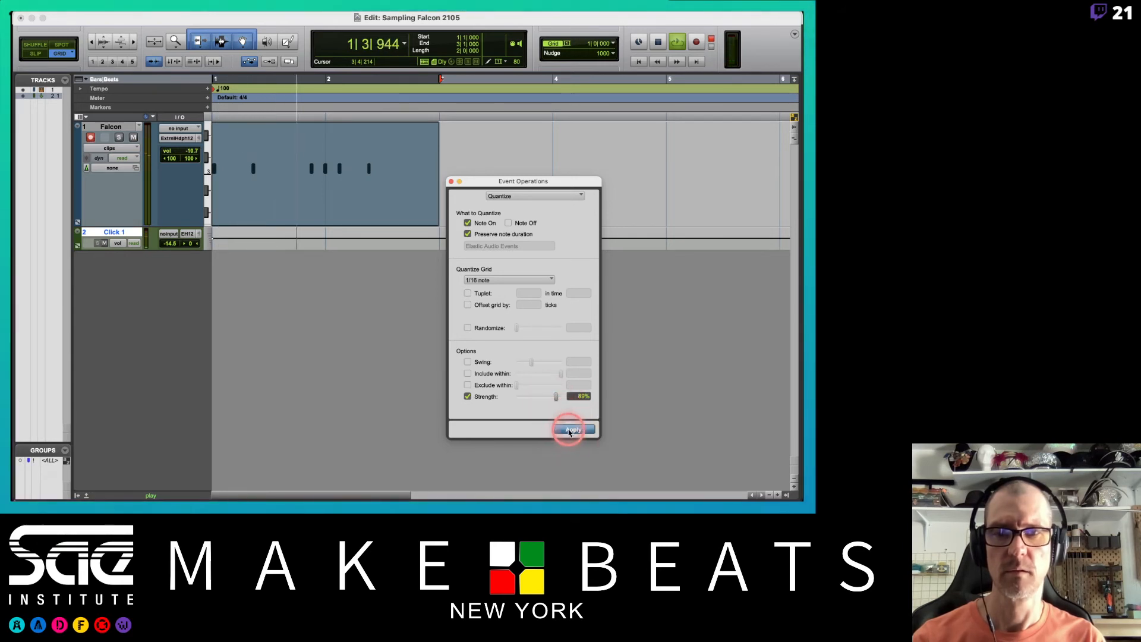
{"action": "left_click", "coordinate": [568, 432]}
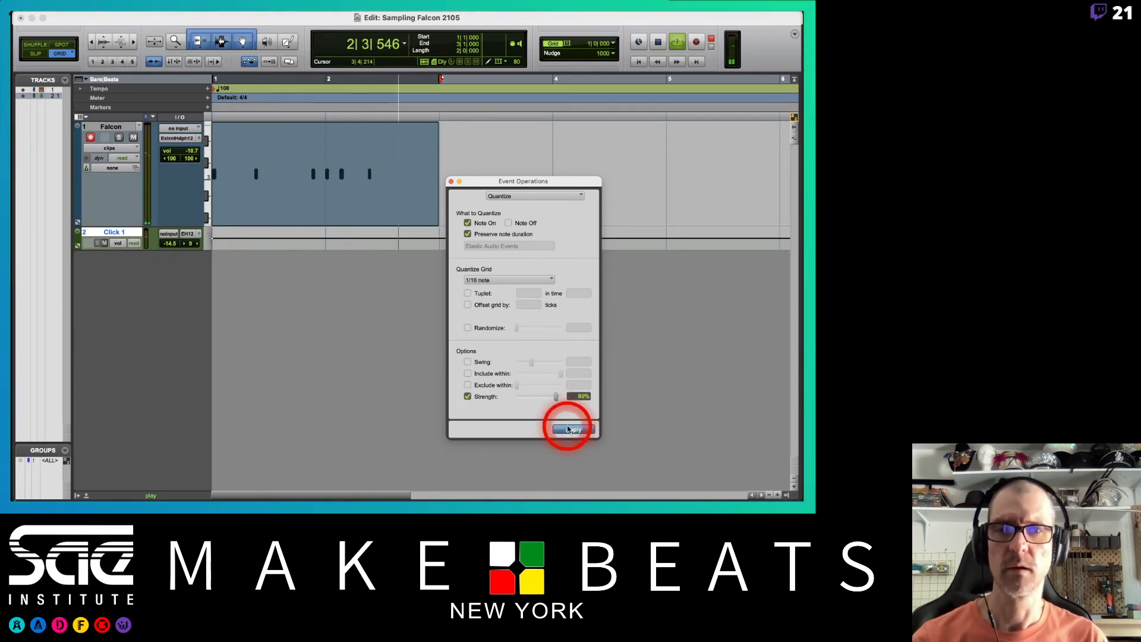
{"action": "left_click", "coordinate": [518, 305]}
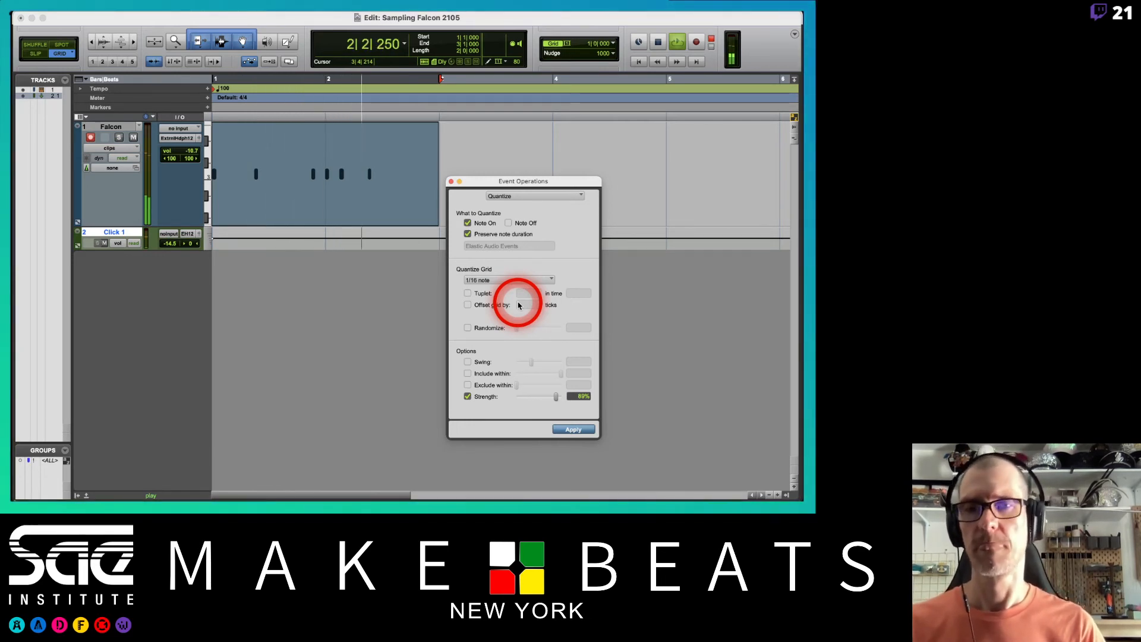
Enable Input Quantize on a 1/16-note grid with strength at 52%, and close the Event Operations window
{"action": "left_click", "coordinate": [527, 199]}
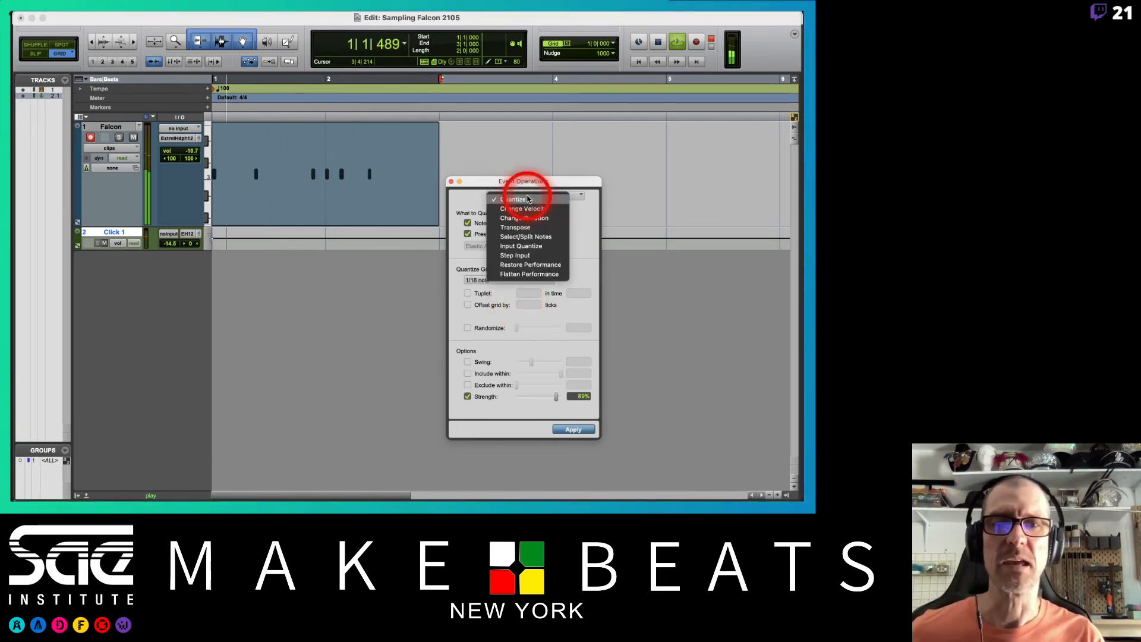
{"action": "left_click", "coordinate": [534, 249]}
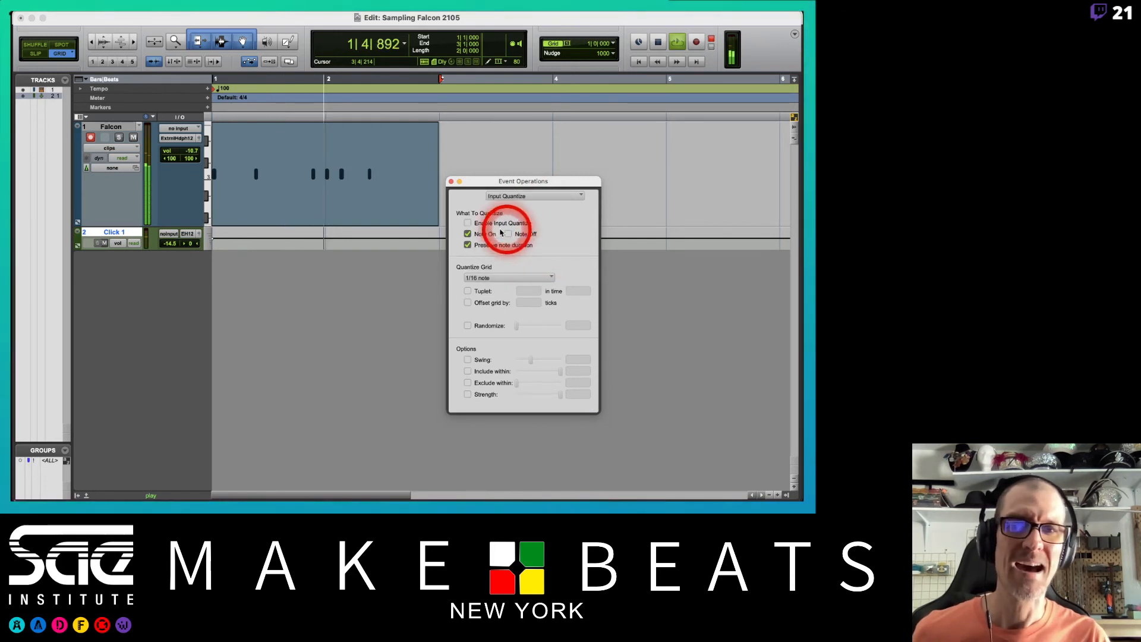
{"action": "left_click", "coordinate": [468, 223]}
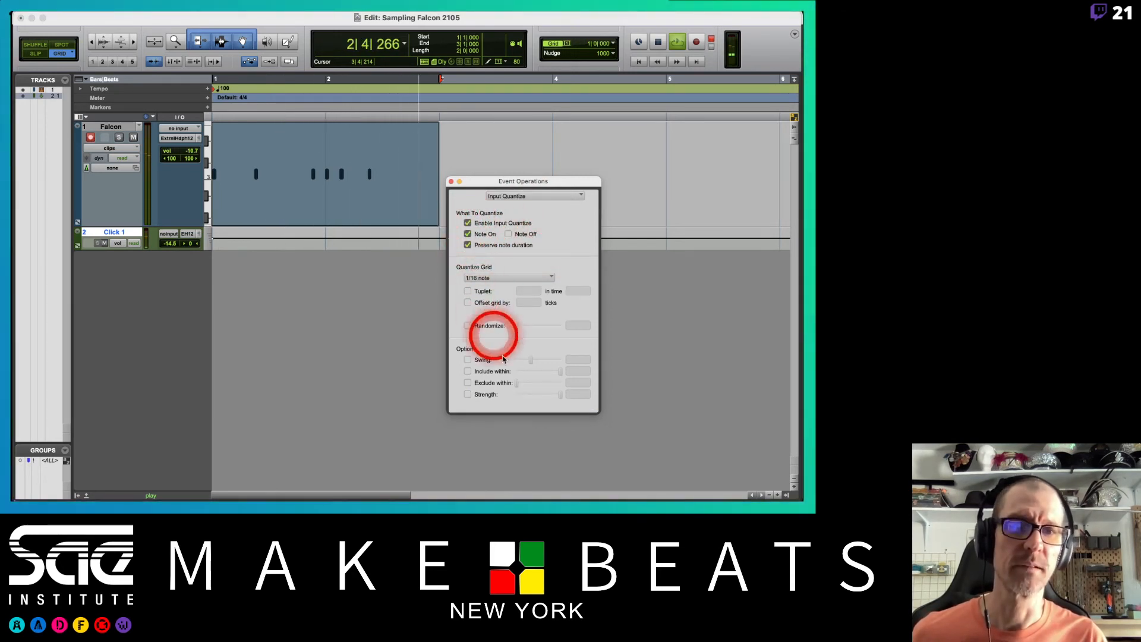
{"action": "left_click", "coordinate": [468, 394]}
{"action": "left_click", "coordinate": [533, 395]}
{"action": "left_click_drag", "start_coordinate": [559, 394], "coordinate": [539, 395]}
{"action": "left_click", "coordinate": [450, 182]}
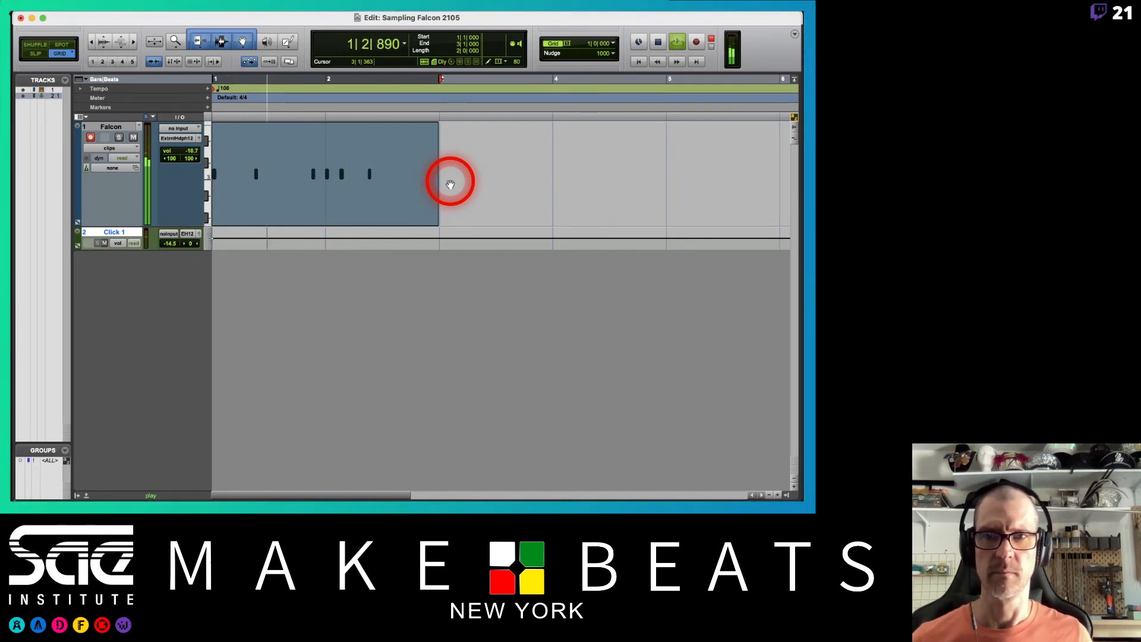
Loop-record the hi-hat pattern into the Falcon clip, quantize it to 1/16 notes at 89% strength, and stop playback
{"action": "key", "text": "super+space"}
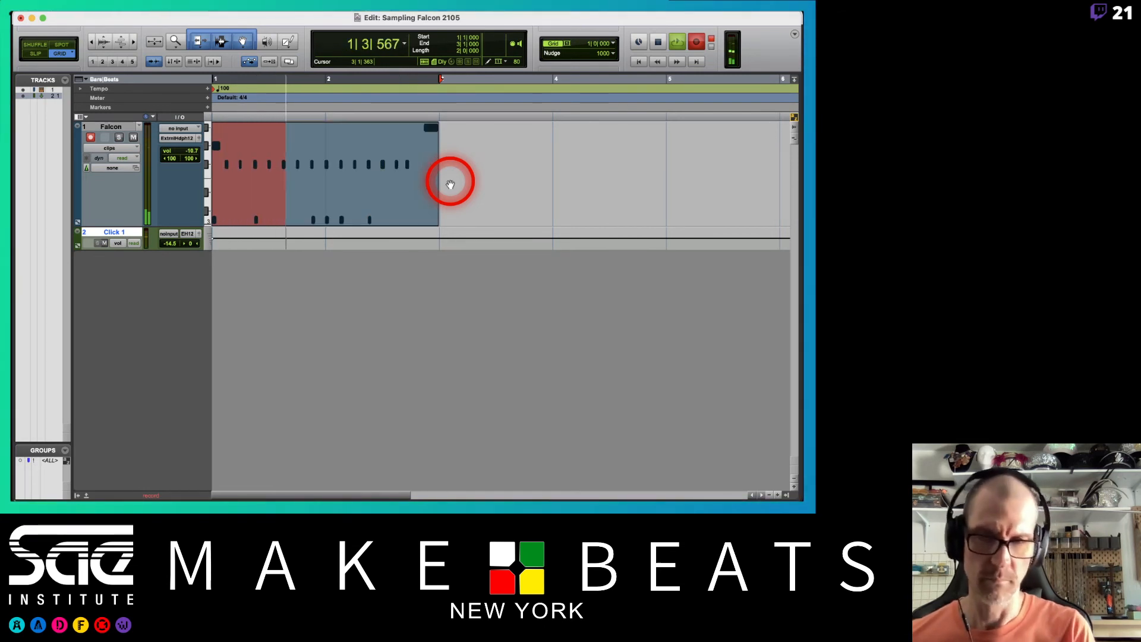
{"action": "key", "text": "super+space"}
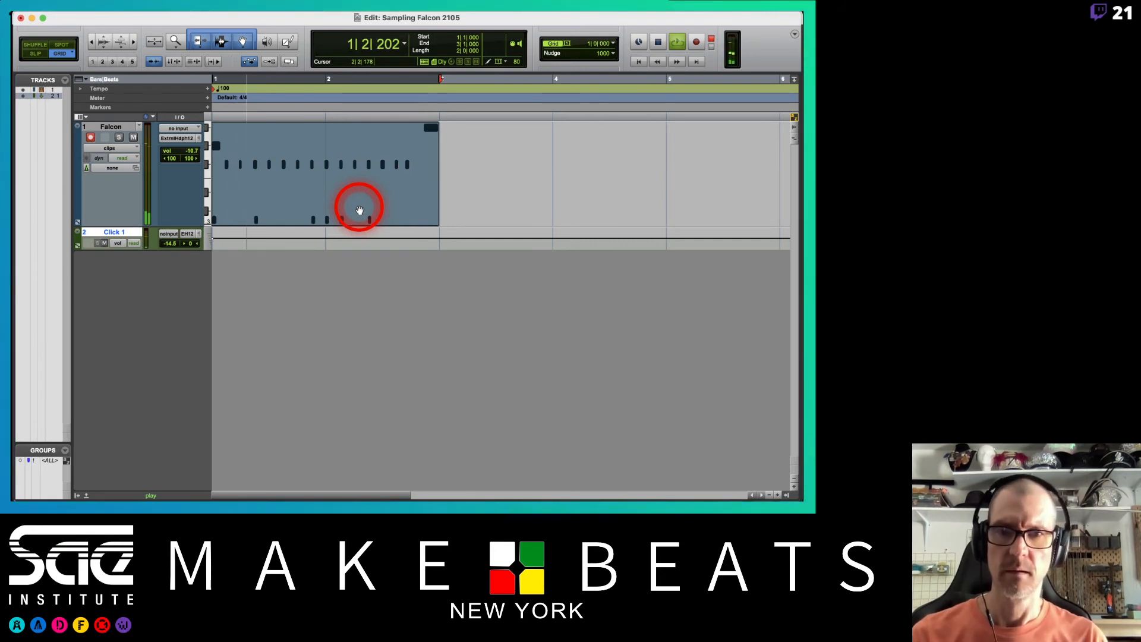
{"action": "key", "text": "alt+0"}
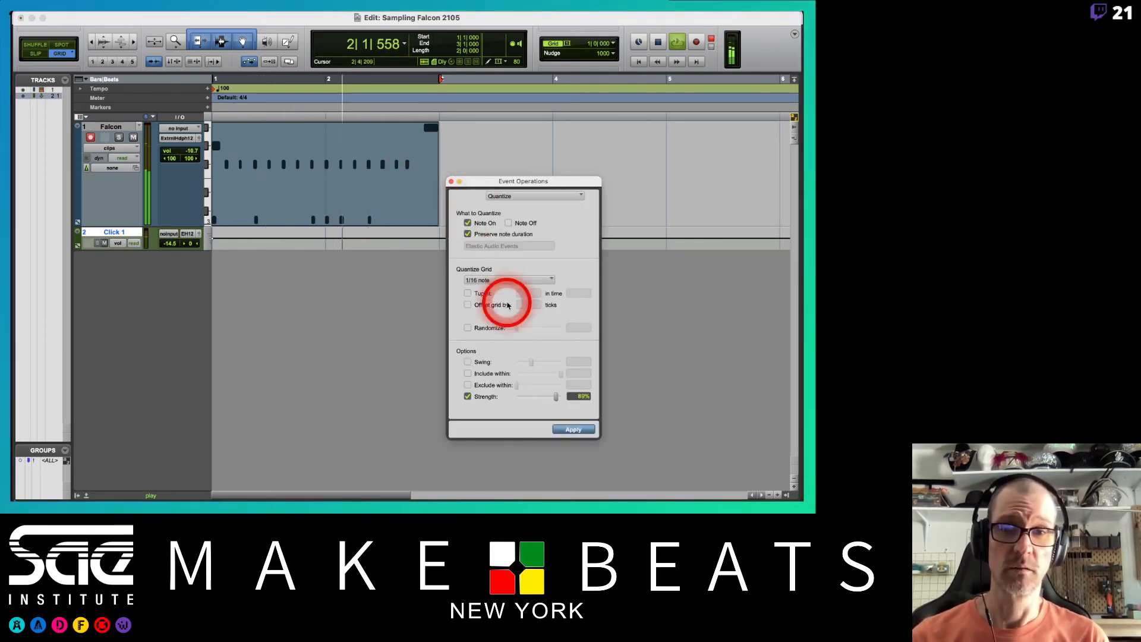
{"action": "left_click", "coordinate": [574, 429]}
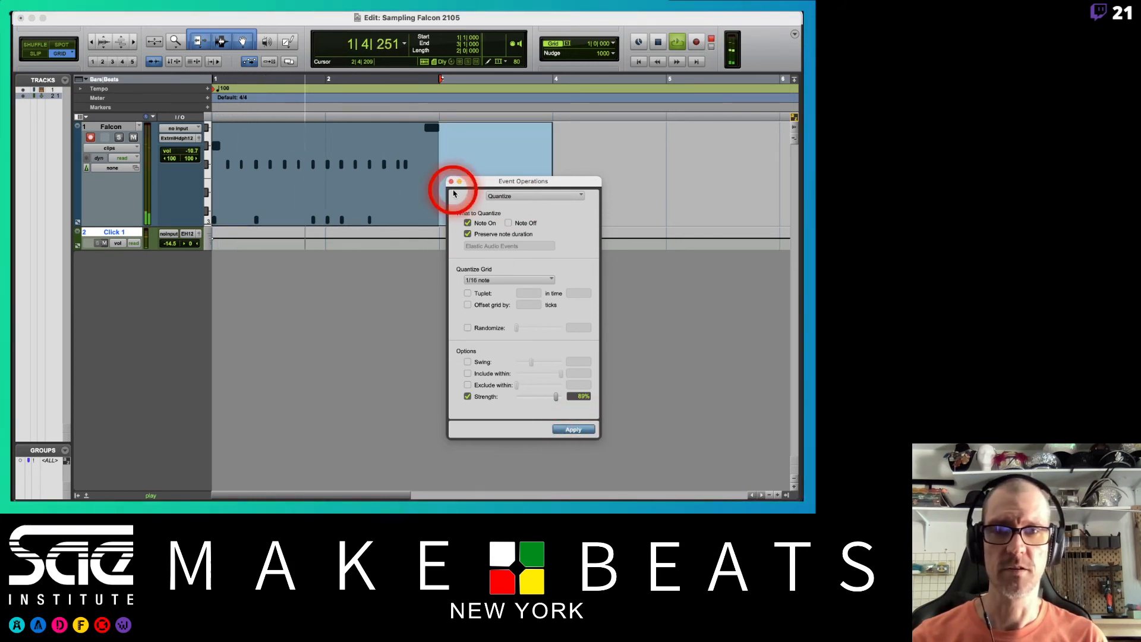
{"action": "left_click_drag", "start_coordinate": [480, 184], "coordinate": [484, 251]}
{"action": "key", "text": "space"}
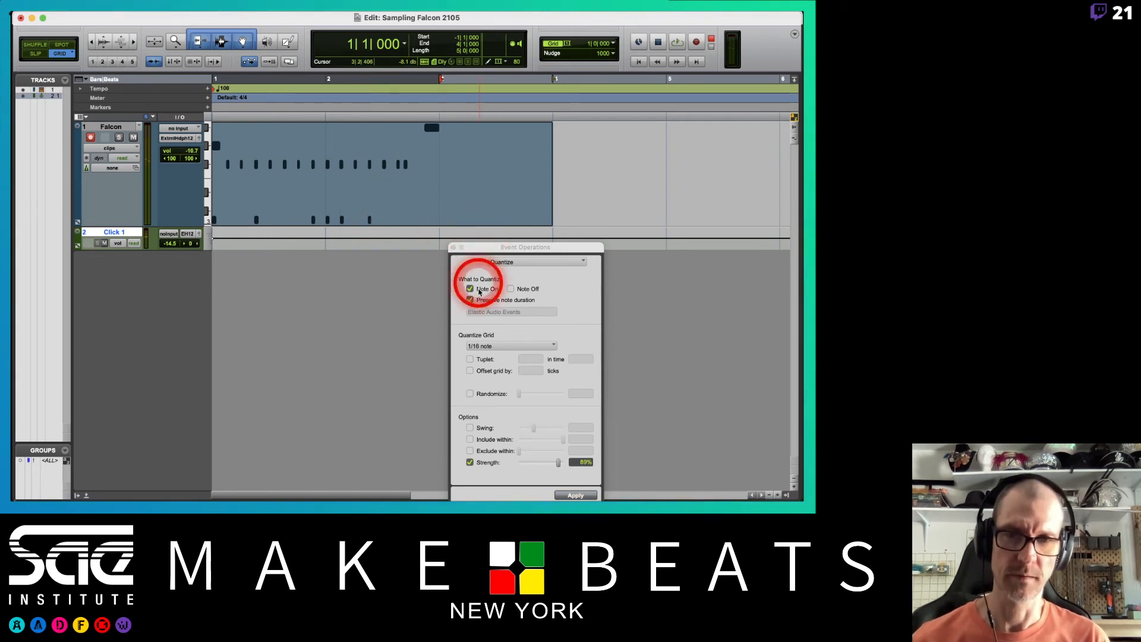
Check the Input Quantize settings and close the Event Operations window
{"action": "left_click", "coordinate": [515, 262]}
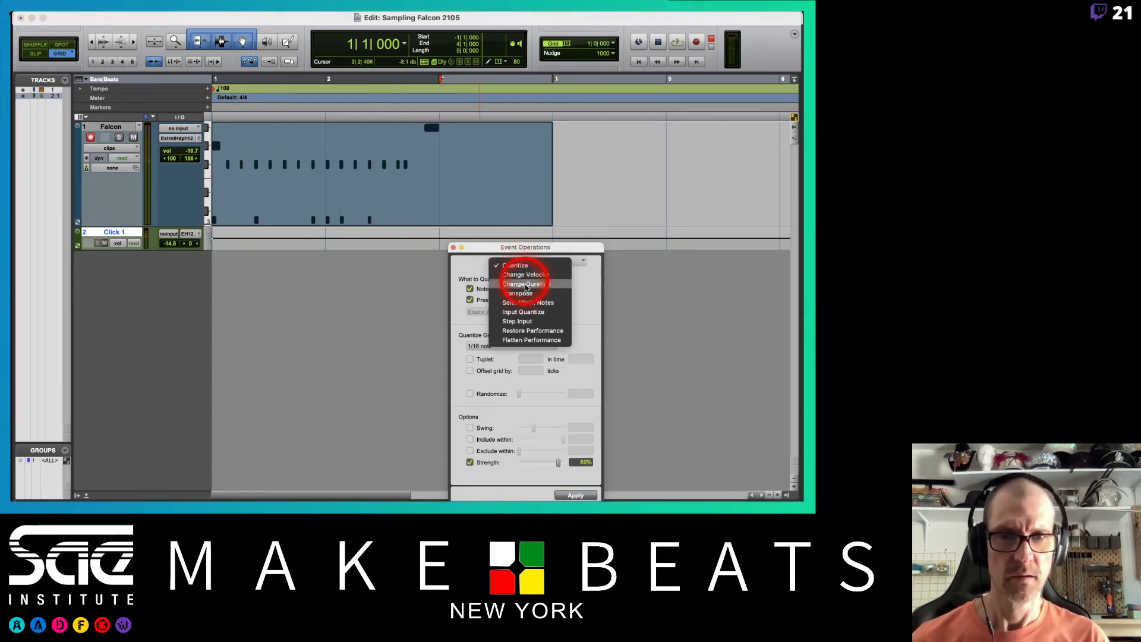
{"action": "left_click", "coordinate": [529, 315]}
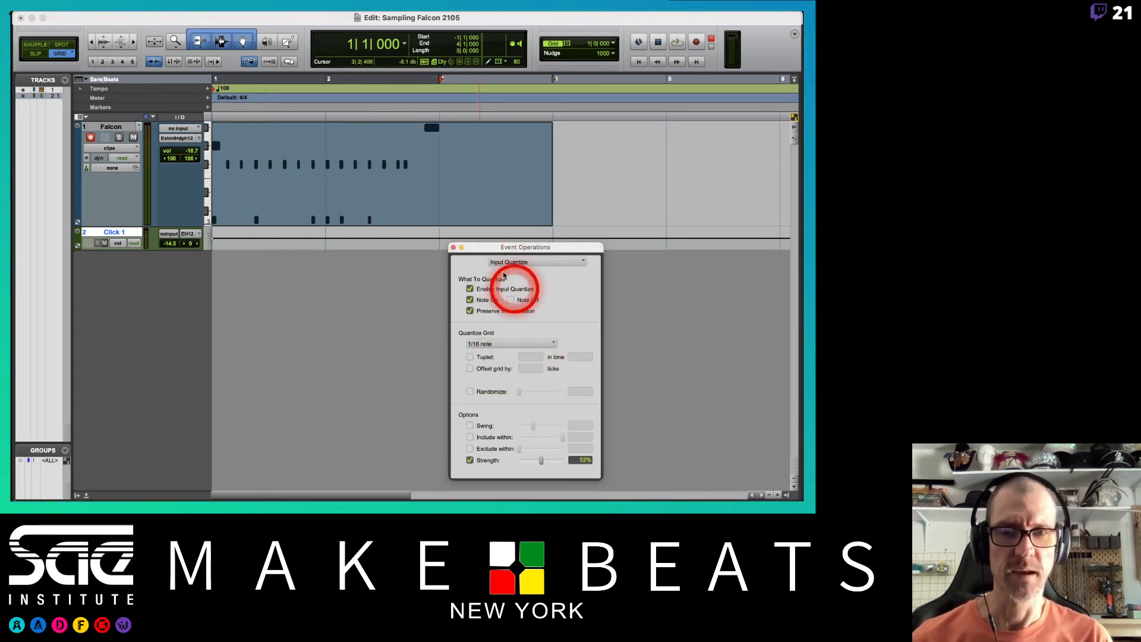
{"action": "left_click", "coordinate": [454, 247]}
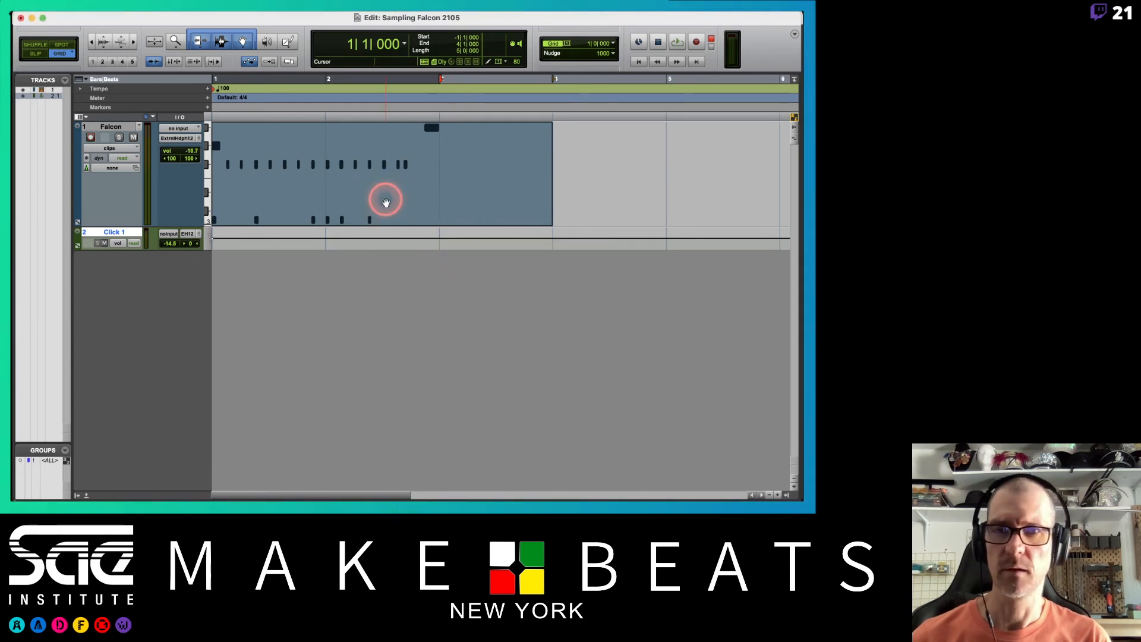
Move the last F#3 closed hi-hat note to 2|4|000 in the Falcon clip's MIDI Editor and play back the loop
{"action": "double_click", "coordinate": [386, 203]}
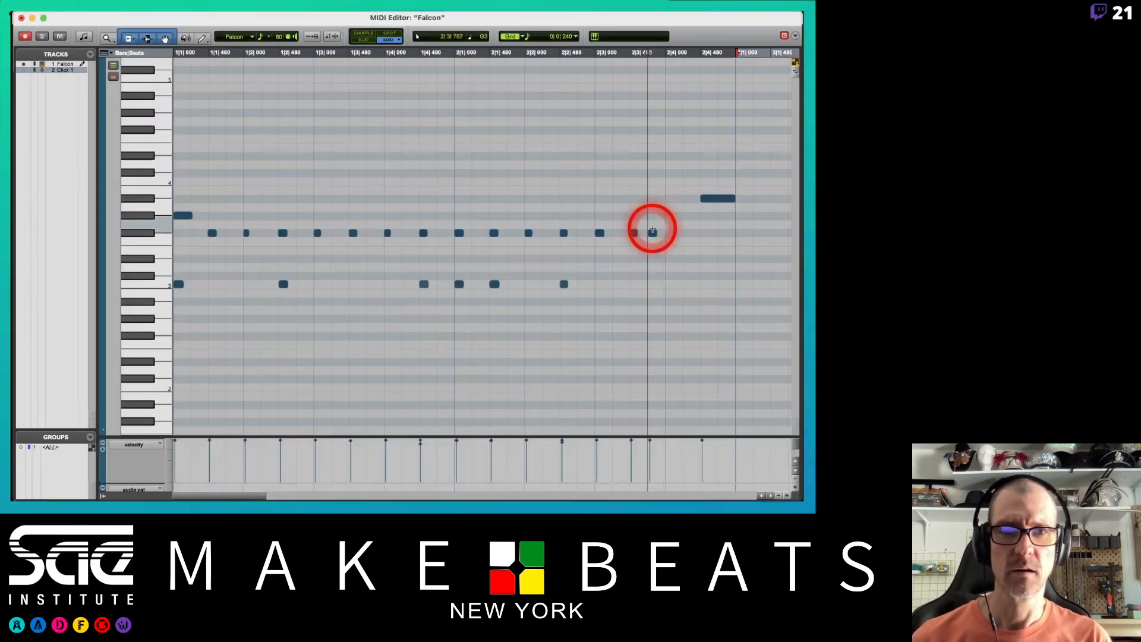
{"action": "left_click", "coordinate": [653, 231]}
{"action": "key", "text": "space"}
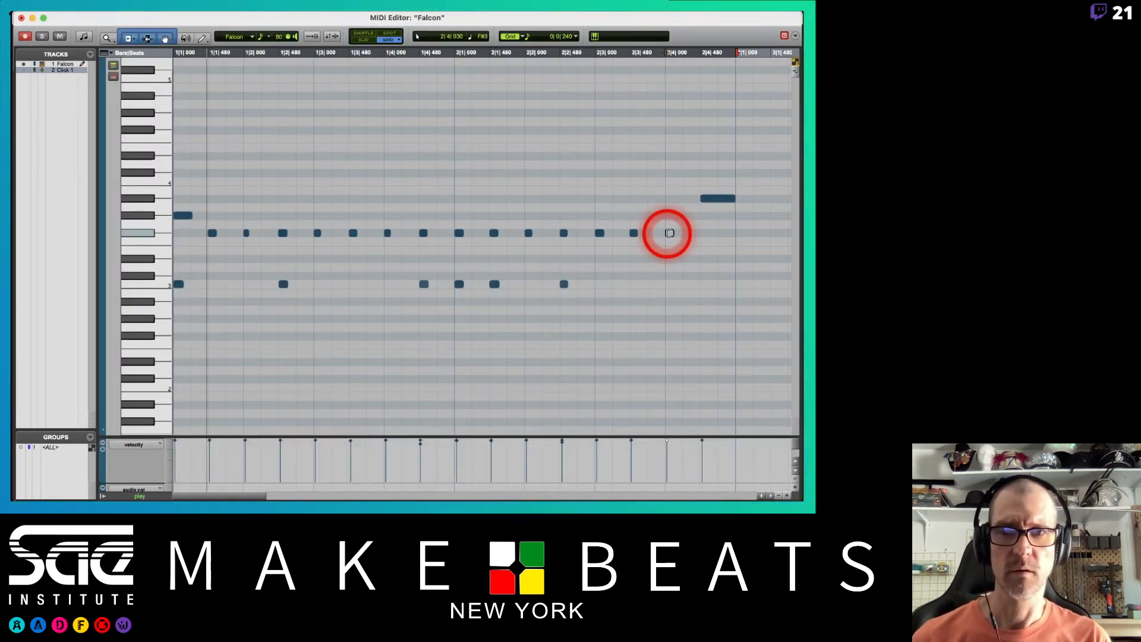
{"action": "left_click", "coordinate": [375, 158]}
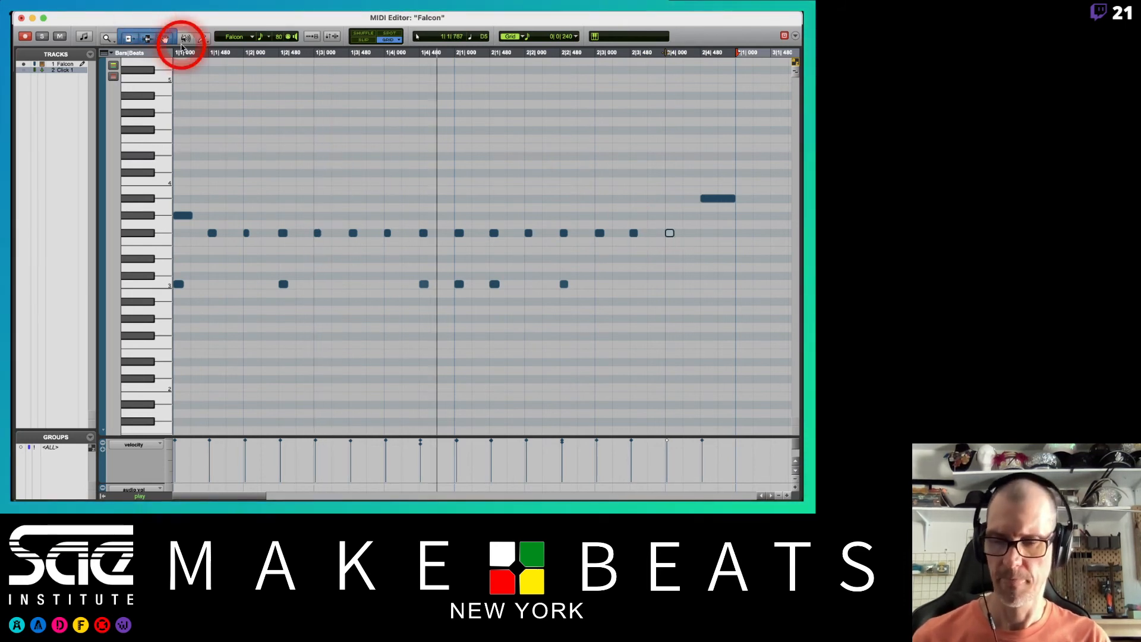
Return to the Edit window and loop-record an Eb3 drum pattern into the Falcon clip
{"action": "key", "text": "super+w"}
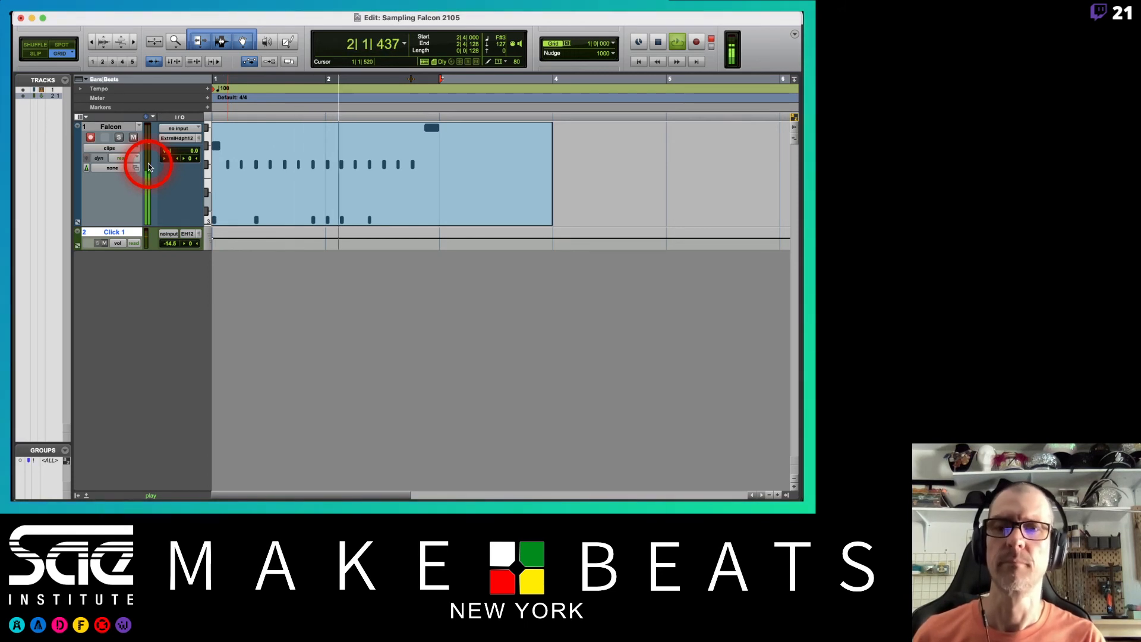
{"action": "key", "text": "super+space"}
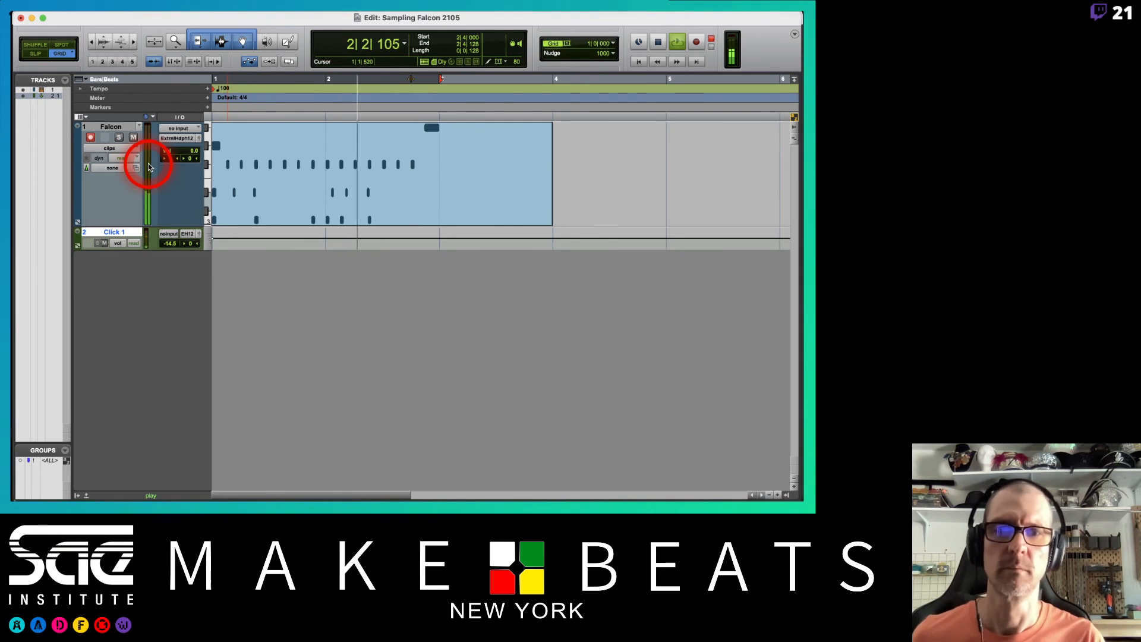
Open the Falcon clip in the MIDI Editor and move the first two Eb3 notes of bar 2 one sixteenth note earlier
{"action": "double_click", "coordinate": [332, 204]}
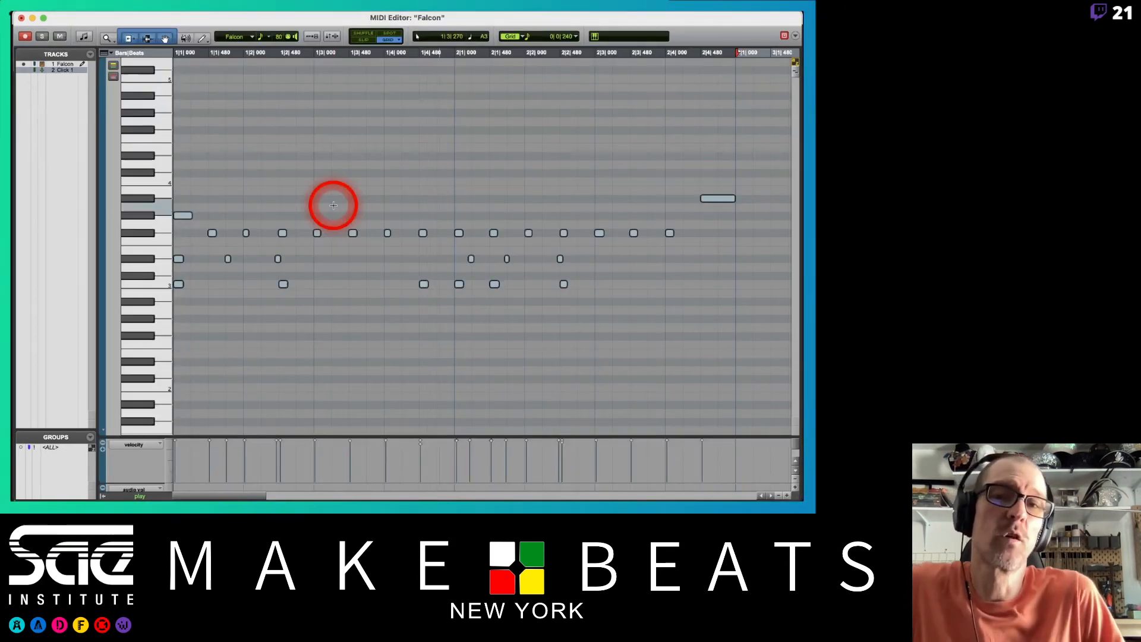
{"action": "left_click_drag", "start_coordinate": [454, 249], "coordinate": [516, 265]}
{"action": "left_click", "coordinate": [470, 260]}
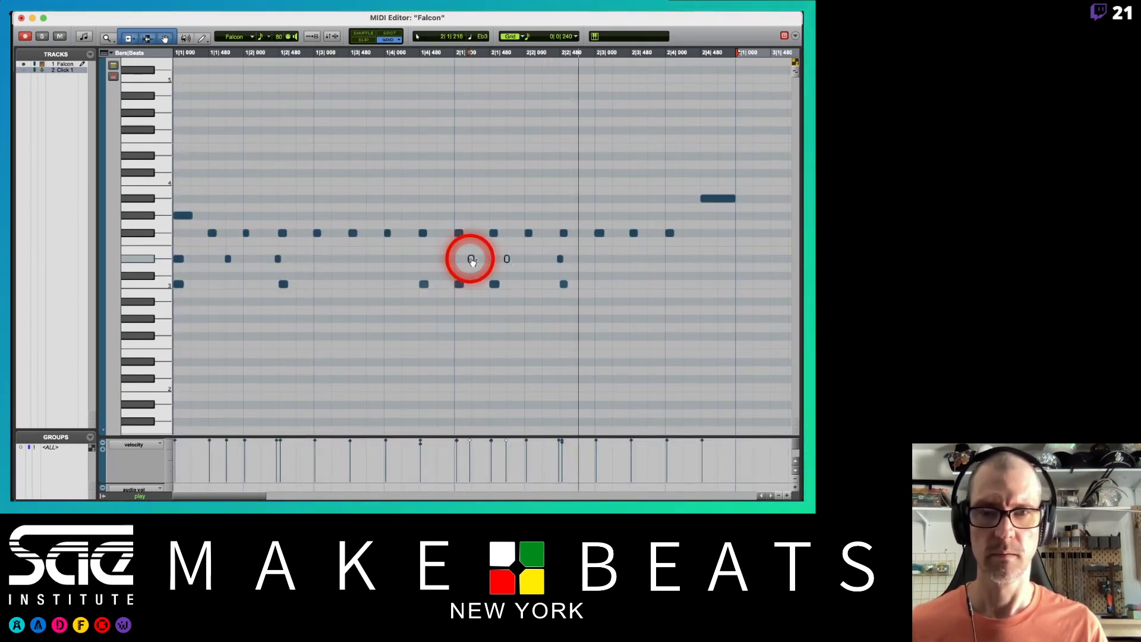
{"action": "left_click_drag", "start_coordinate": [471, 259], "coordinate": [456, 257]}
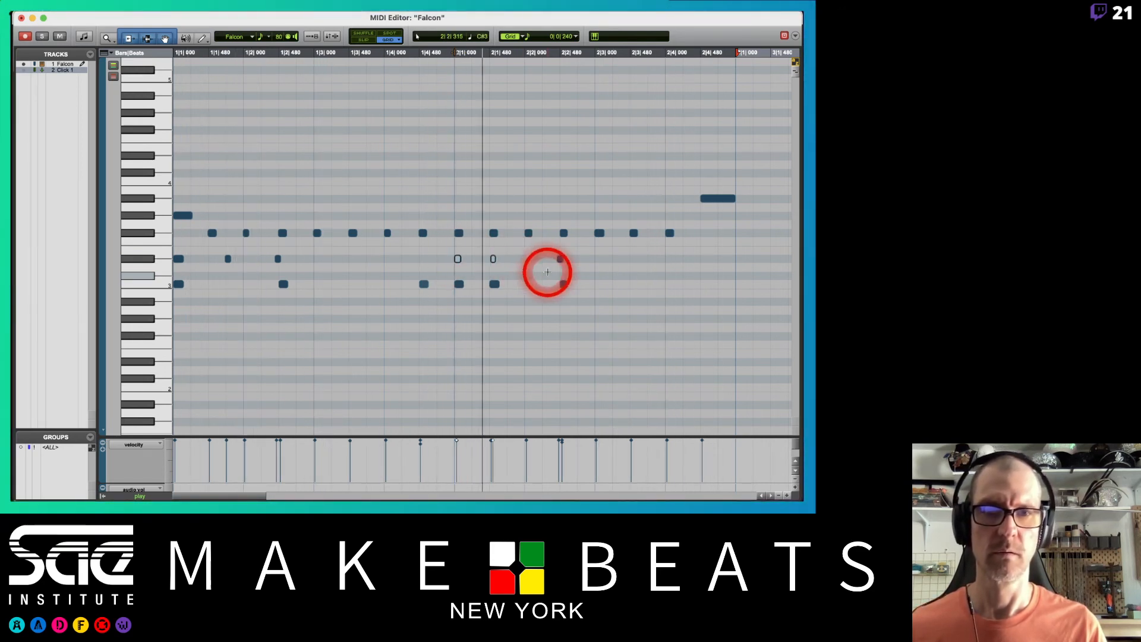
Move the second Eb3 note of bar 2 to 2|1|720 and close the MIDI Editor
{"action": "left_click", "coordinate": [492, 259]}
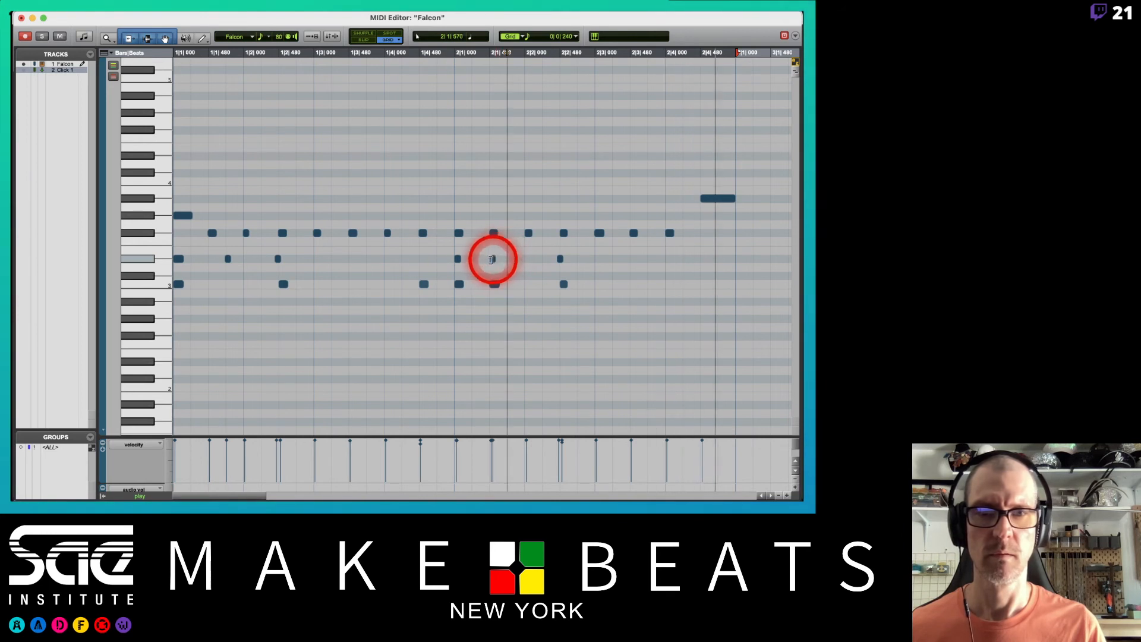
{"action": "left_click", "coordinate": [492, 259], "text": "alt"}
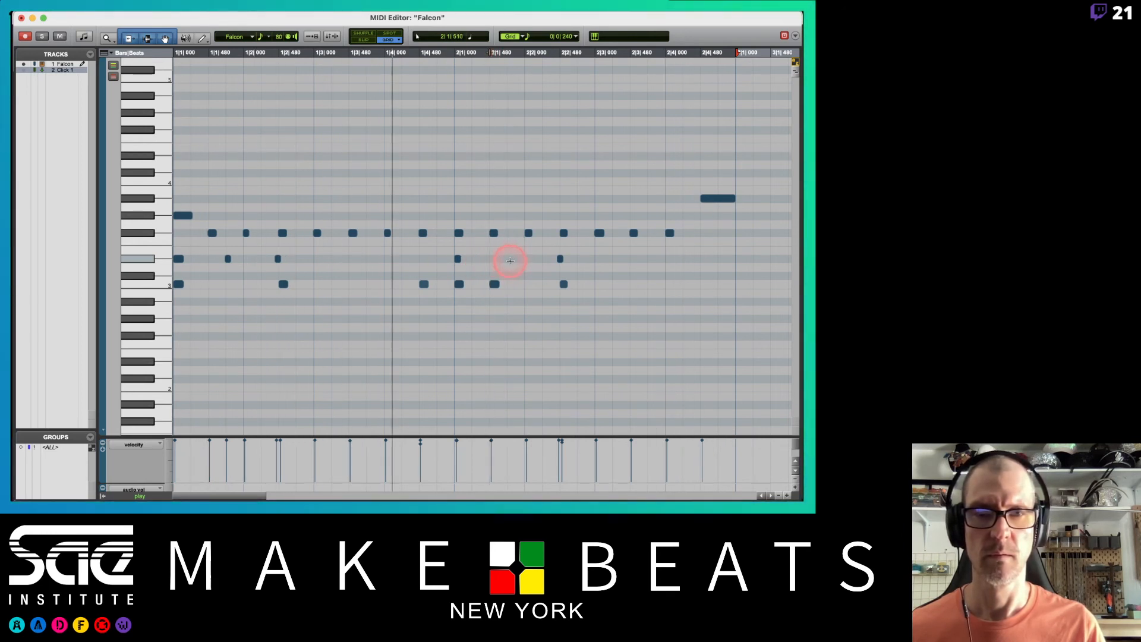
{"action": "left_click", "coordinate": [492, 259]}
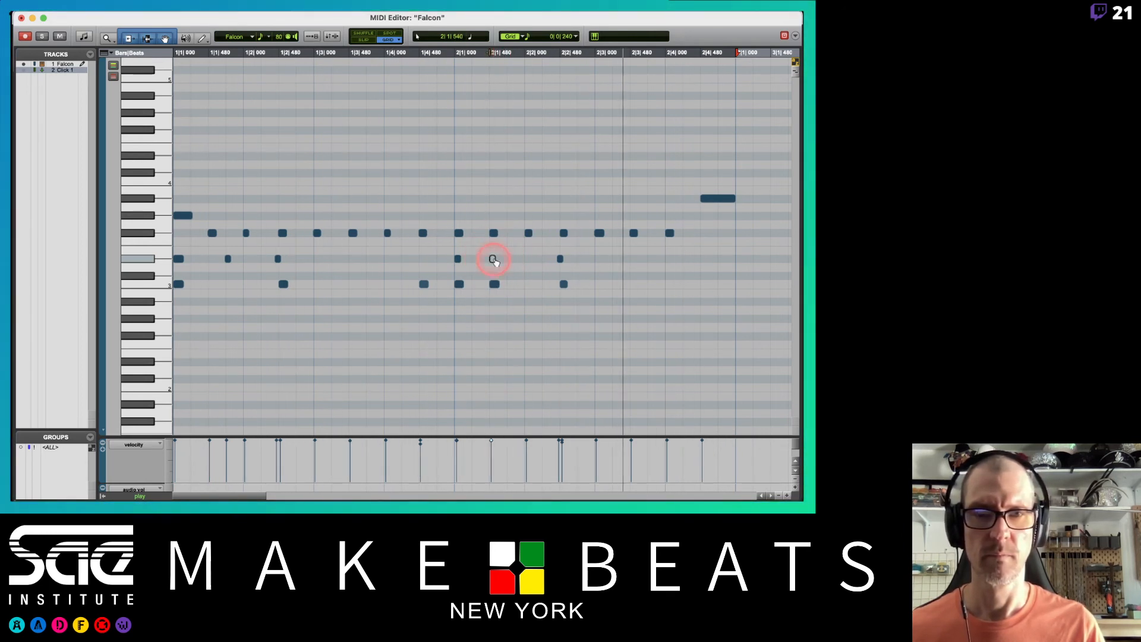
{"action": "left_click", "coordinate": [512, 259]}
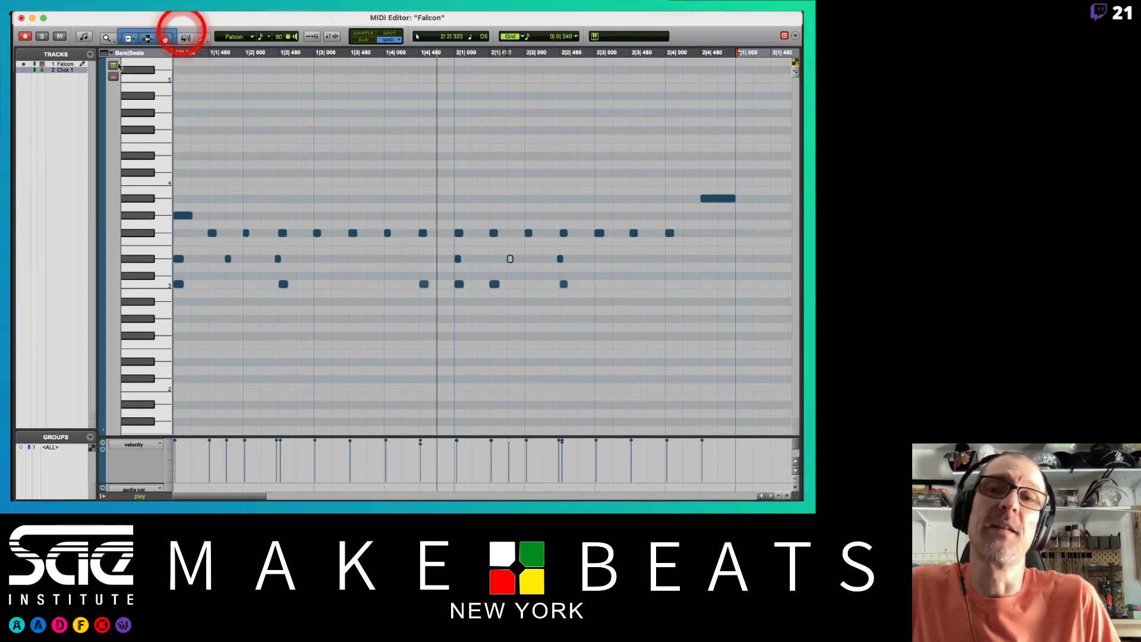
{"action": "left_click", "coordinate": [21, 18]}
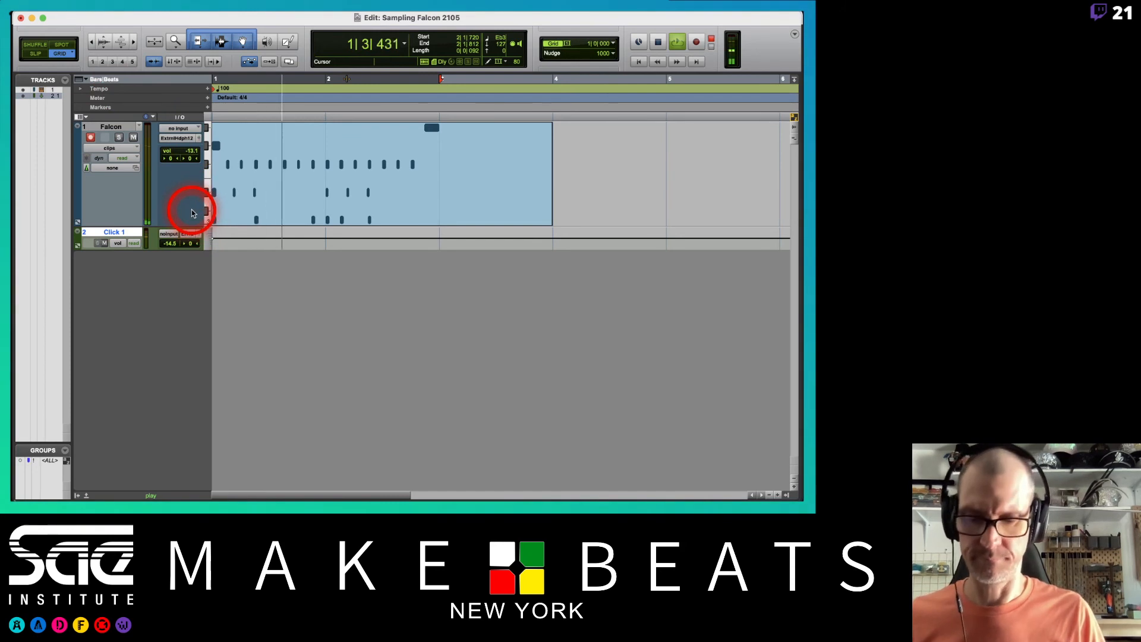
Create one new stereo Instrument track in ticks, named Inst
{"action": "key", "text": "shift+super+n"}
{"action": "key", "text": "super+Down"}
{"action": "key", "text": "super+Down"}
{"action": "key", "text": "super+Down"}
{"action": "key", "text": "super+Down"}
{"action": "key", "text": "super+Down"}
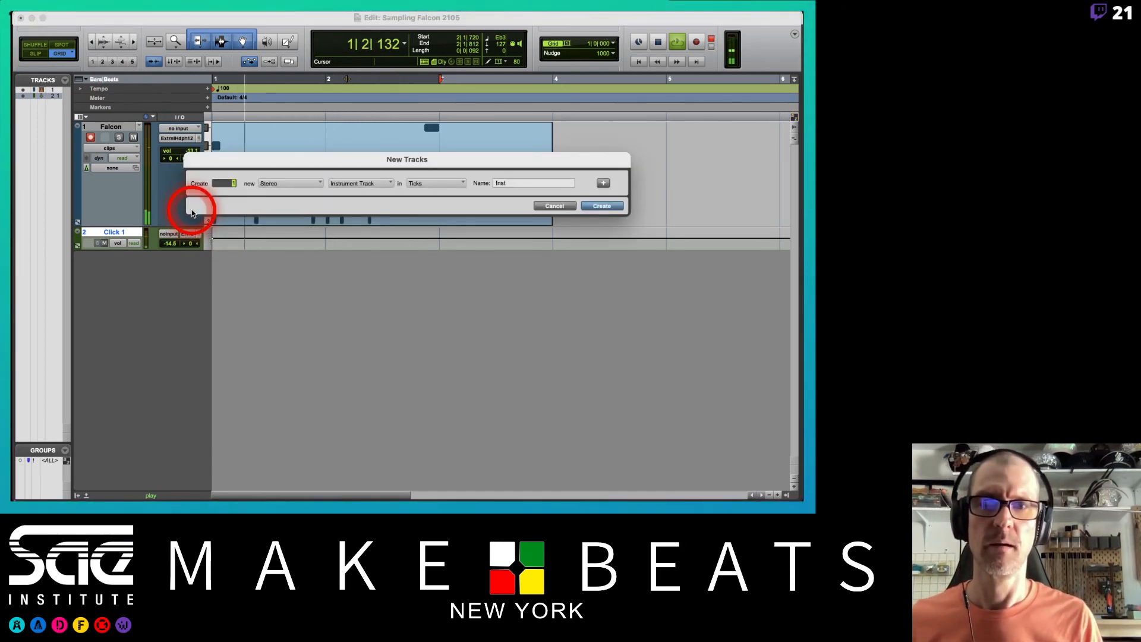
{"action": "key", "text": "Return"}
Switch to the Mix window and reorder the tracks so Click 1 comes before Falcon
{"action": "key", "text": "super+equal"}
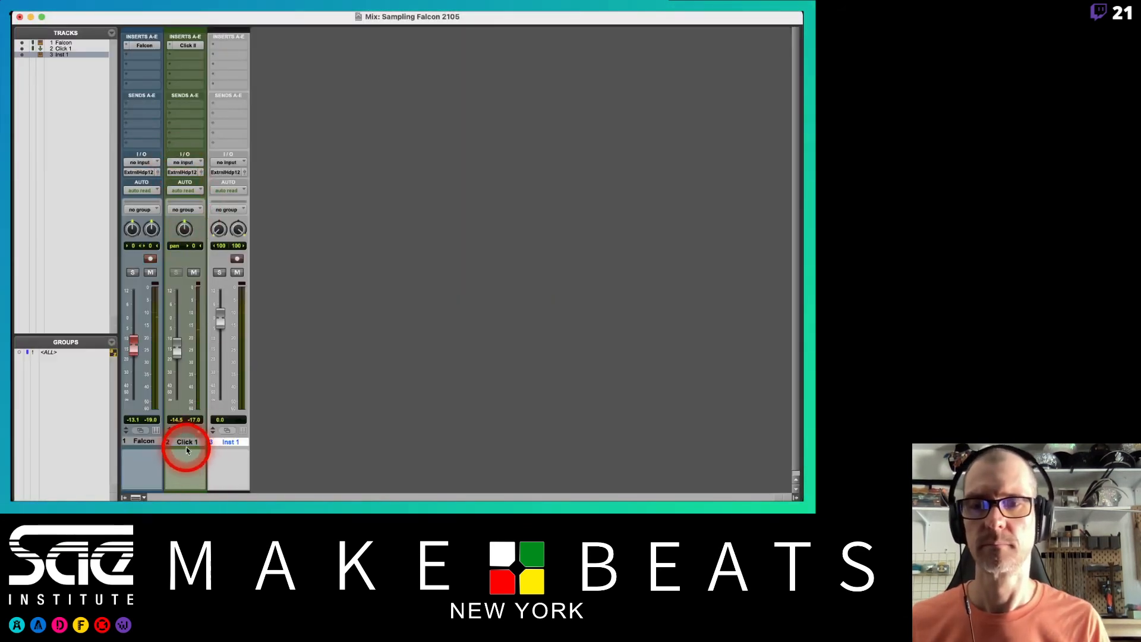
{"action": "left_click", "coordinate": [187, 442]}
{"action": "left_click", "coordinate": [131, 441], "text": "shift"}
{"action": "left_click_drag", "start_coordinate": [130, 441], "coordinate": [178, 440]}
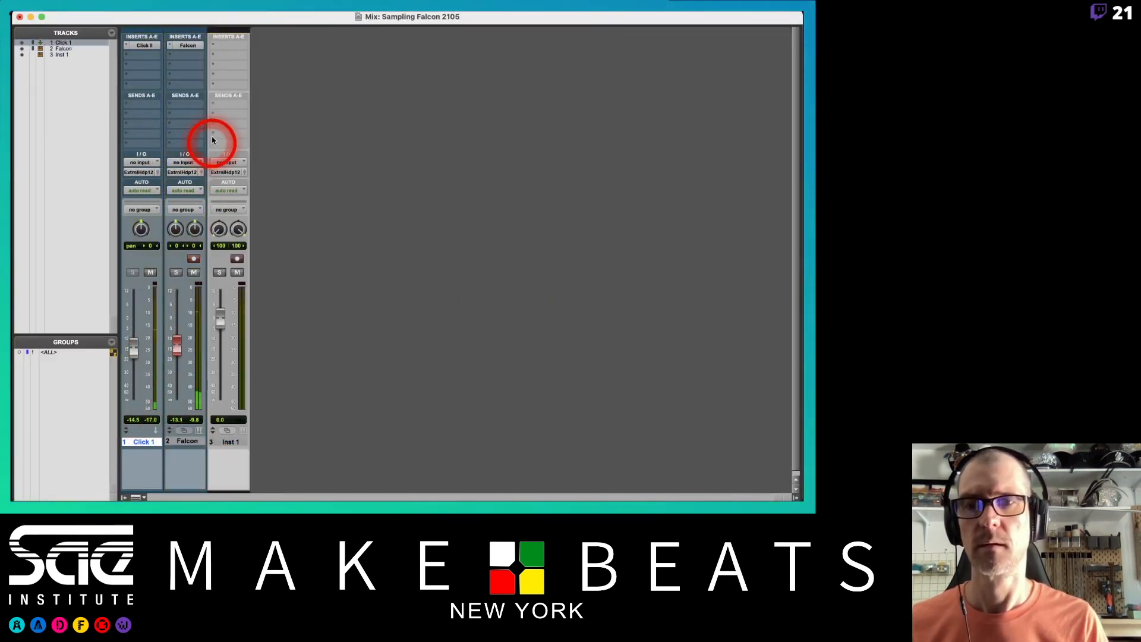
Copy the Falcon insert to the Inst 1 track and load the 100in1 1.4 preset from the Falcon Factory Bass-Sub folder
{"action": "left_click_drag", "start_coordinate": [188, 47], "coordinate": [230, 47]}
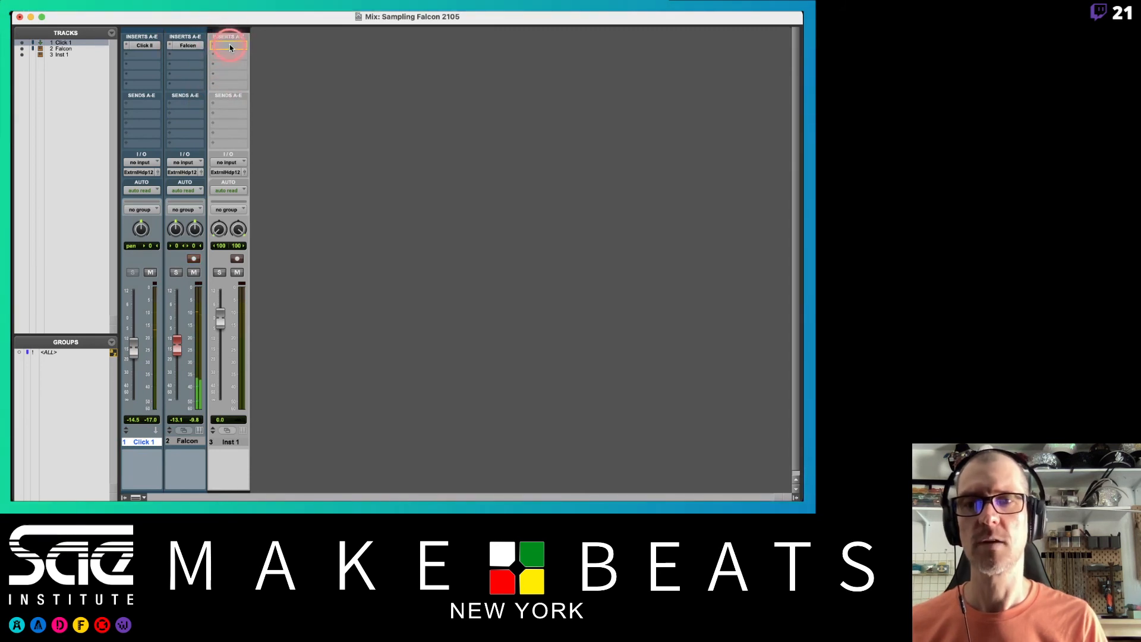
{"action": "left_click", "coordinate": [231, 46]}
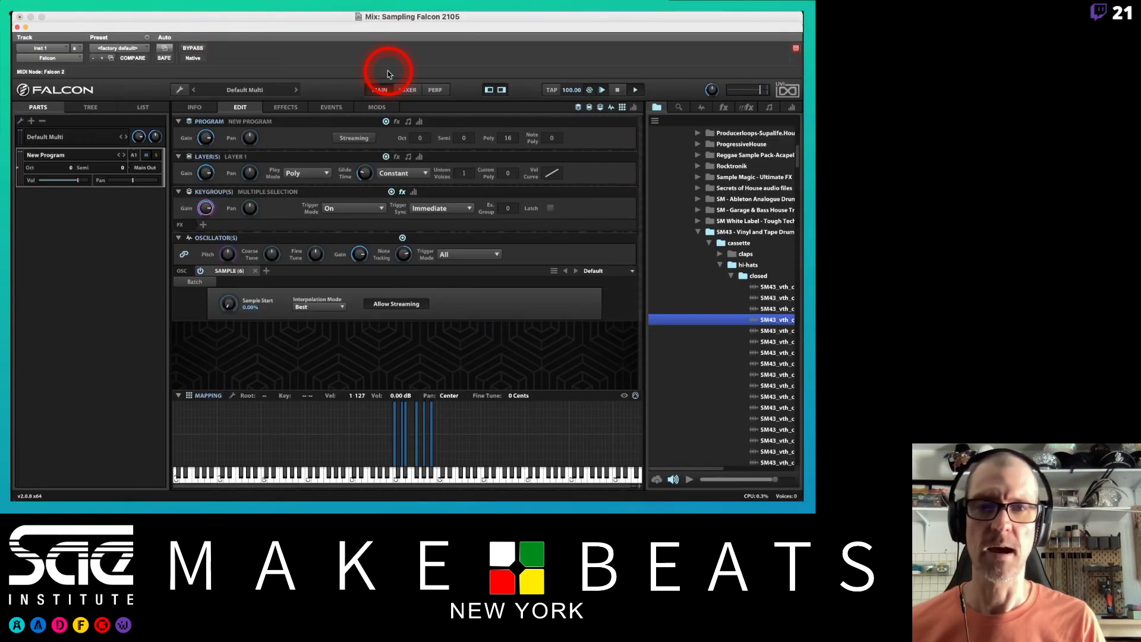
{"action": "scroll", "coordinate": [704, 151], "scroll_direction": "up", "scroll_amount": 10}
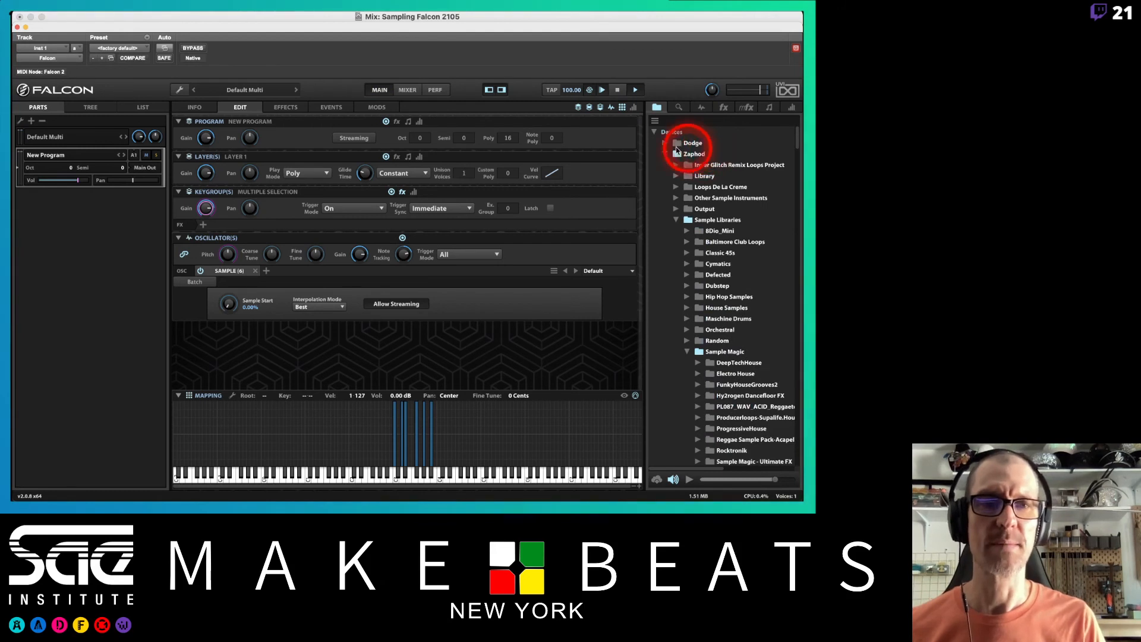
{"action": "left_click", "coordinate": [654, 132]}
{"action": "left_click", "coordinate": [656, 155]}
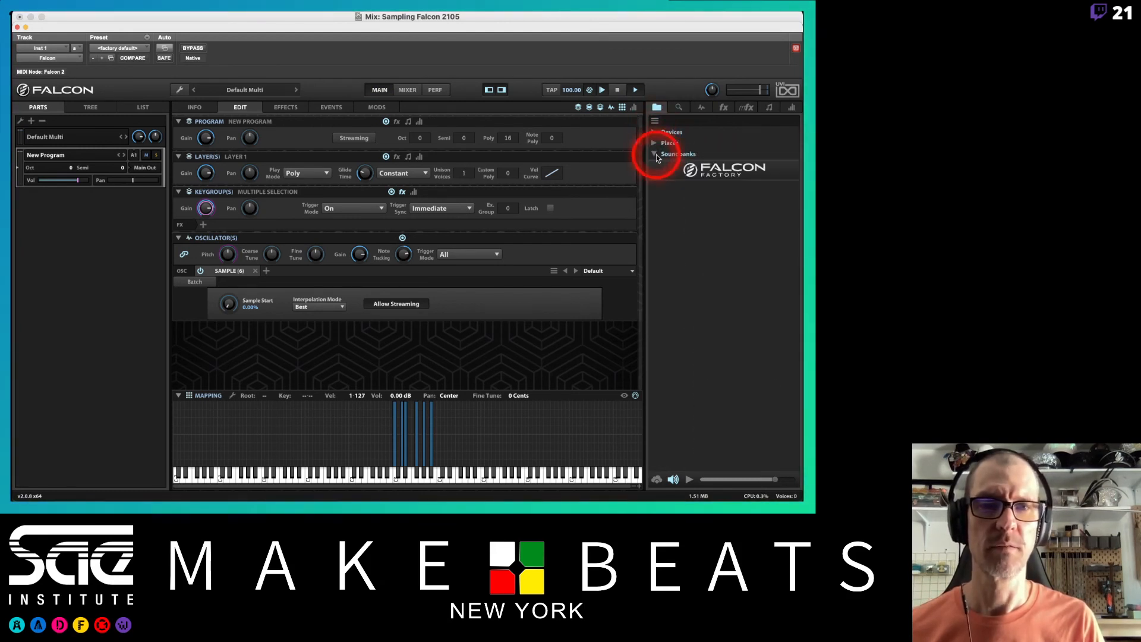
{"action": "left_click", "coordinate": [694, 171]}
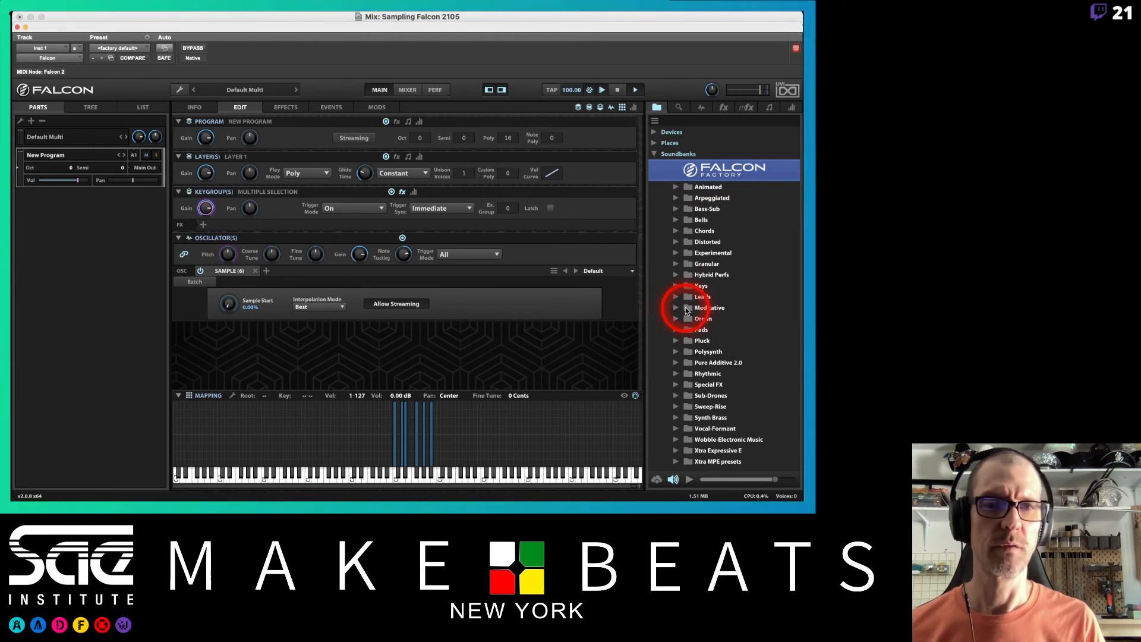
{"action": "left_click", "coordinate": [675, 210]}
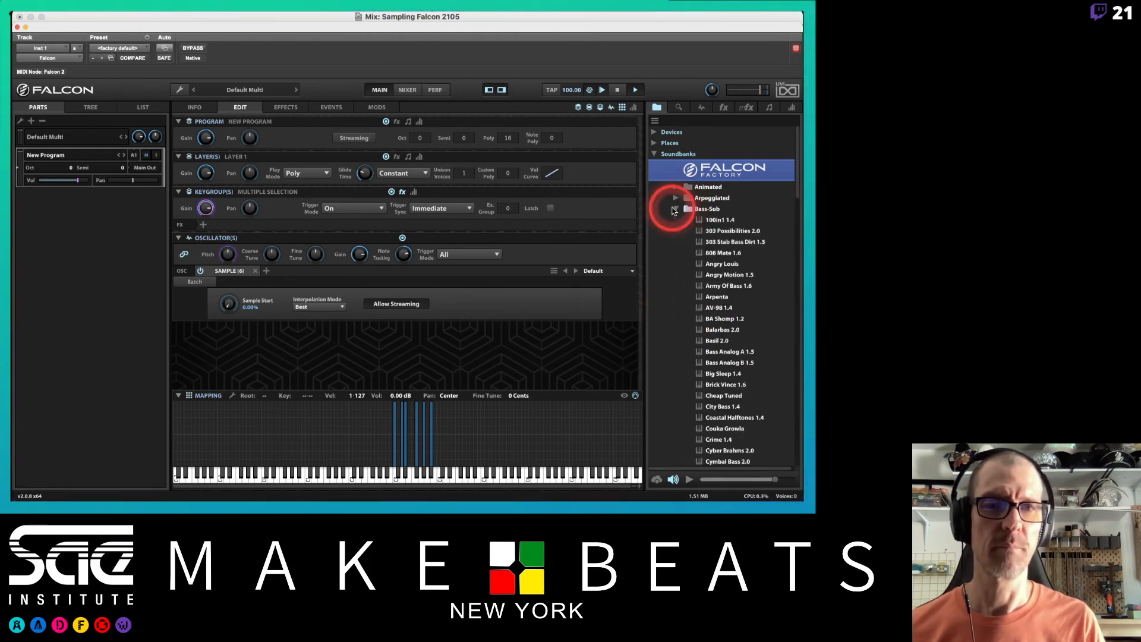
{"action": "double_click", "coordinate": [718, 221]}
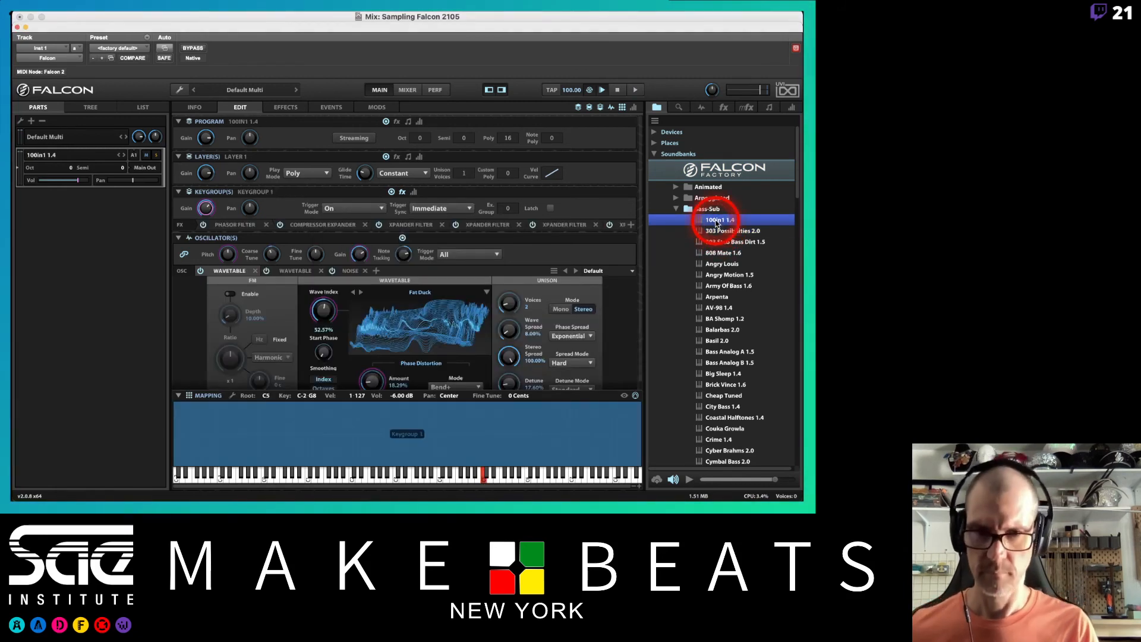
Record-arm the Inst 1 track and lower its volume fader to about -9.7 dB
{"action": "left_click_drag", "start_coordinate": [91, 35], "coordinate": [502, 38]}
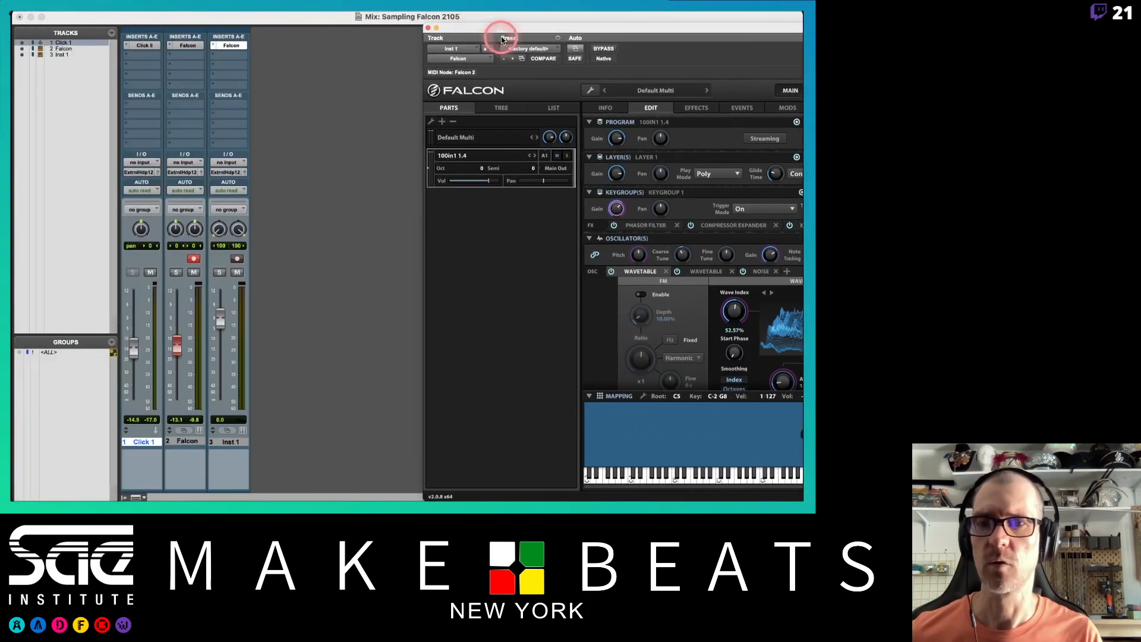
{"action": "left_click", "coordinate": [245, 256]}
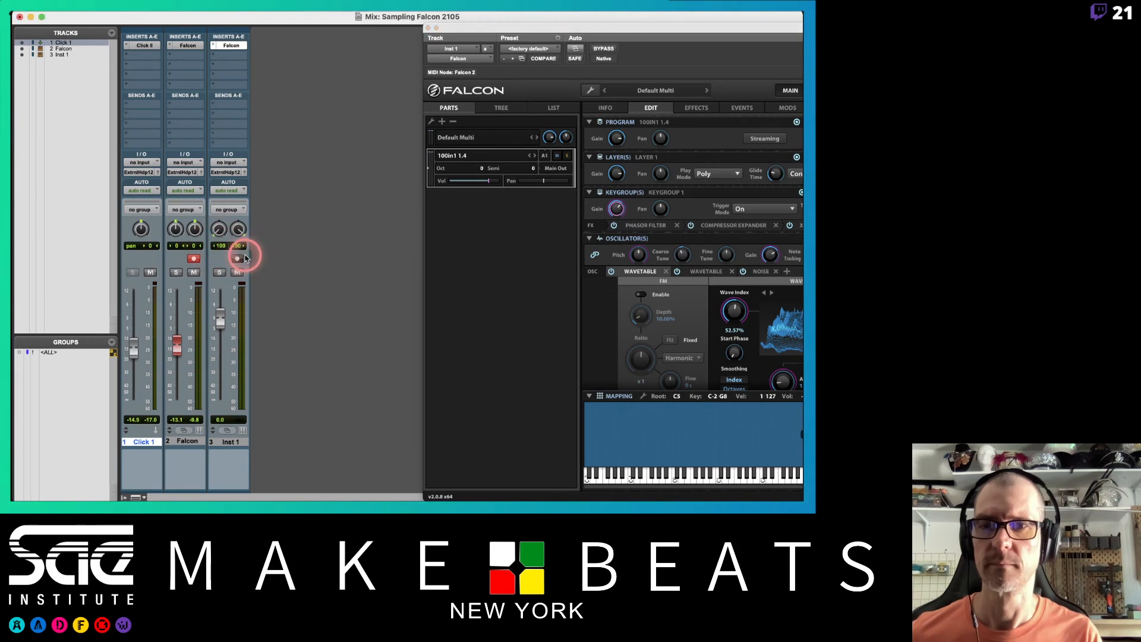
{"action": "left_click", "coordinate": [236, 259]}
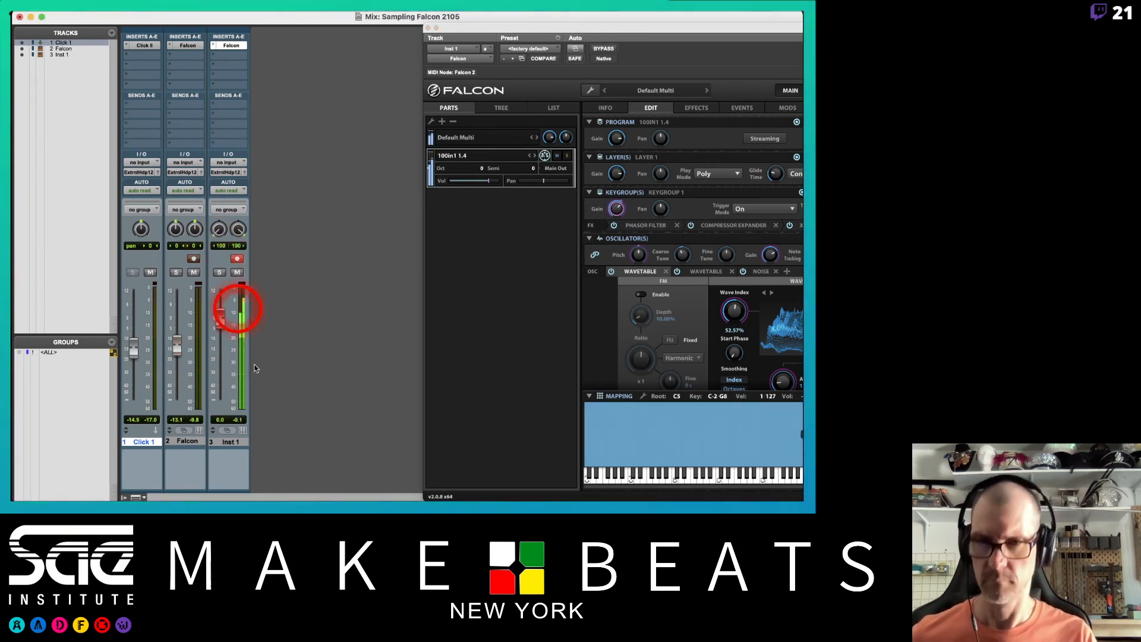
{"action": "left_click_drag", "start_coordinate": [220, 319], "coordinate": [220, 343]}
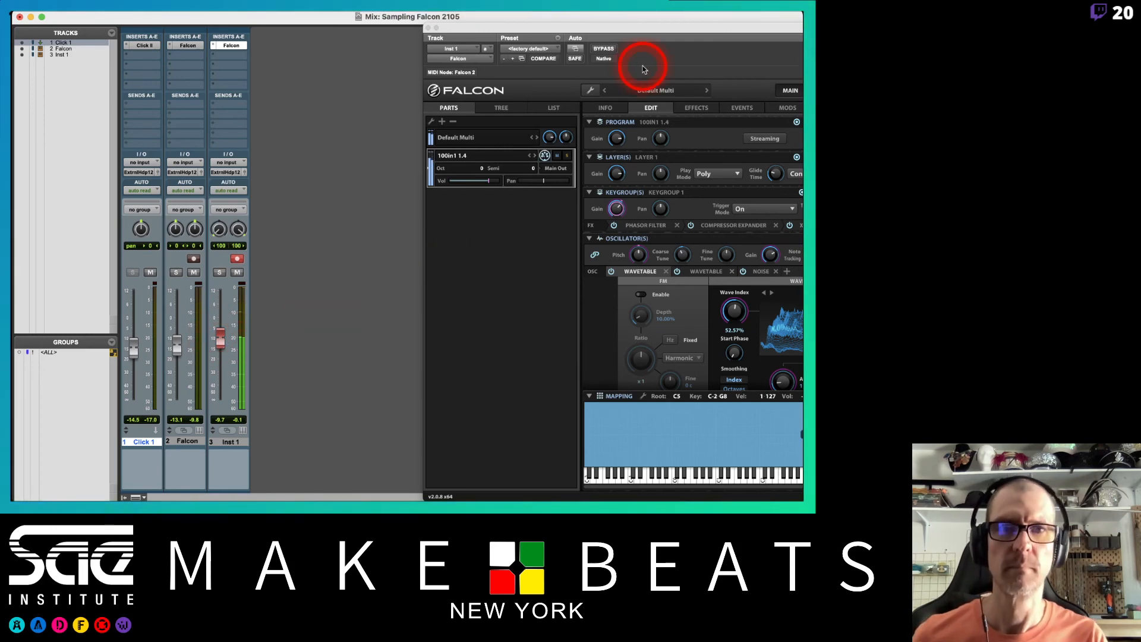
Audition the Bass-Sub presets 303 Possibilities 2.0 and 303 Stab Bass Dirt 1.5 on Inst 1
{"action": "left_click_drag", "start_coordinate": [640, 28], "coordinate": [269, 13]}
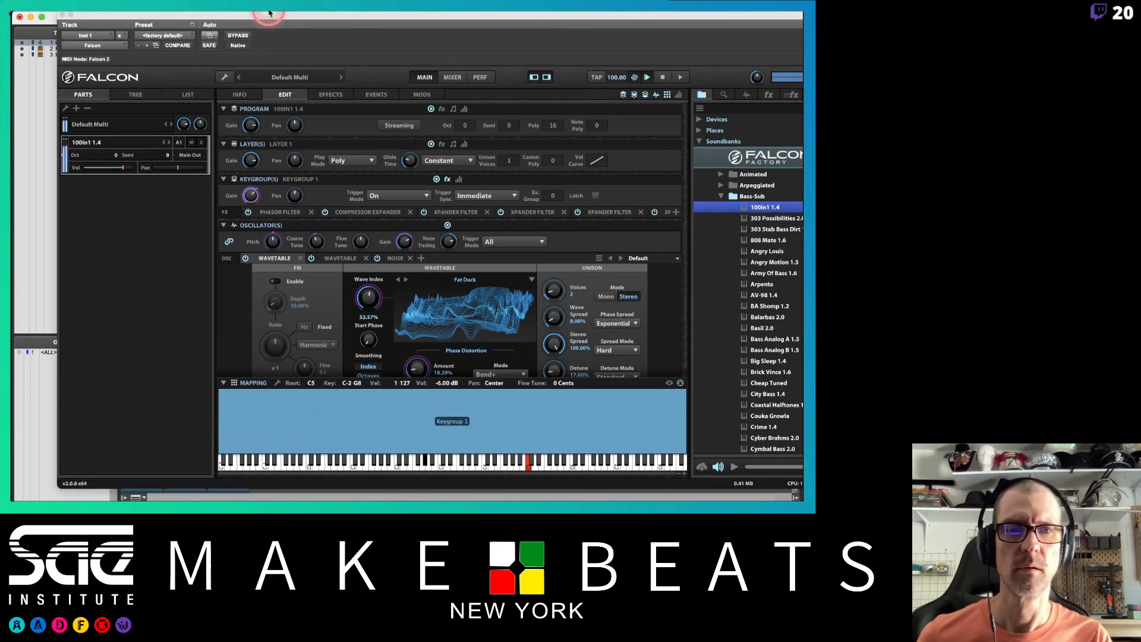
{"action": "double_click", "coordinate": [773, 218]}
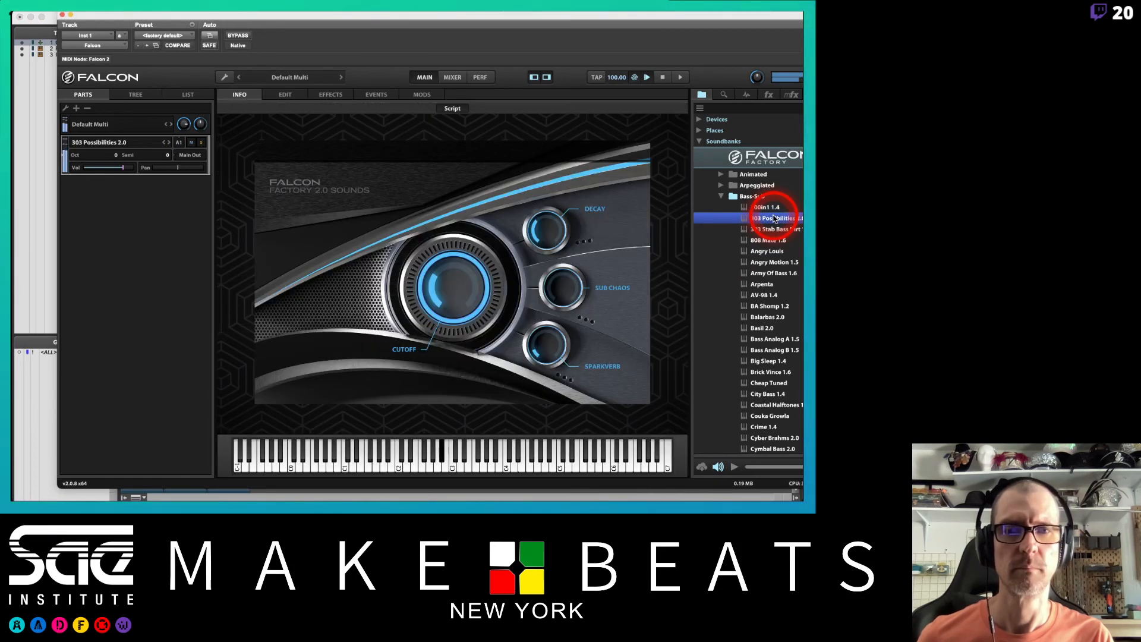
{"action": "double_click", "coordinate": [772, 228]}
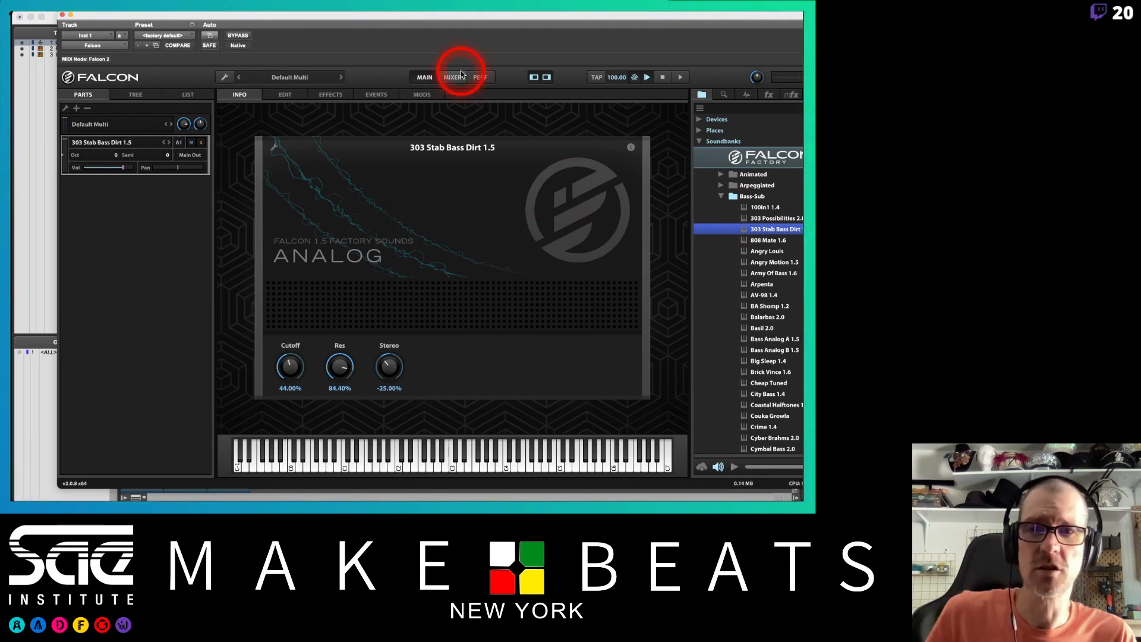
Load the 808 Mate 1.6 preset and set Decay to 12.72%, Huge Low End to 37.24% and Kick Balance to 58.08%
{"action": "left_click_drag", "start_coordinate": [456, 18], "coordinate": [412, 18]}
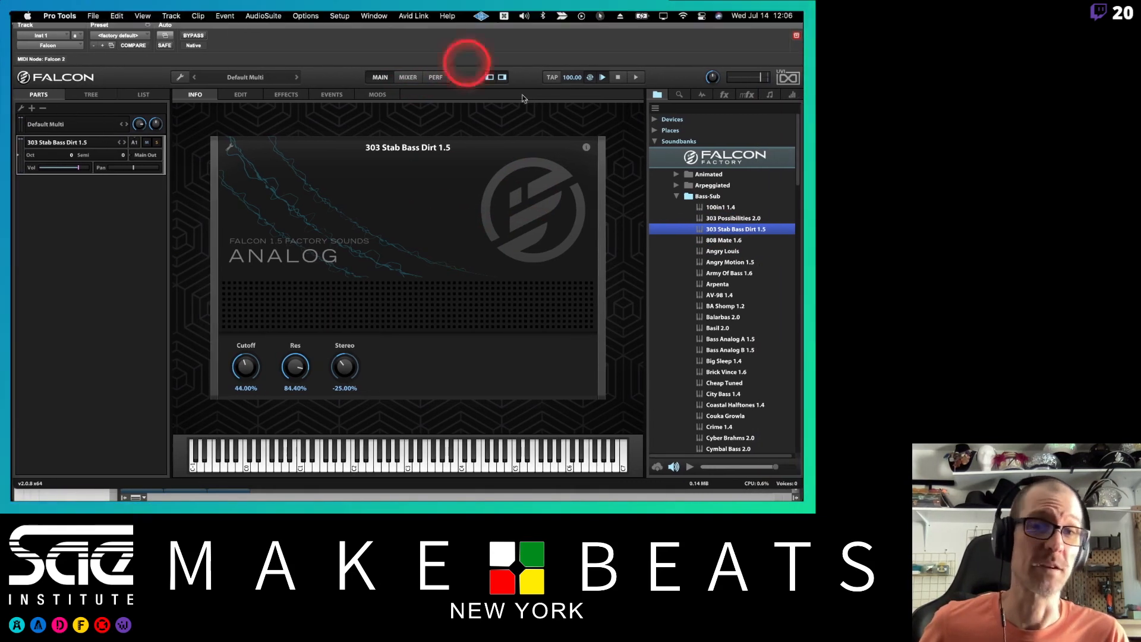
{"action": "double_click", "coordinate": [723, 239]}
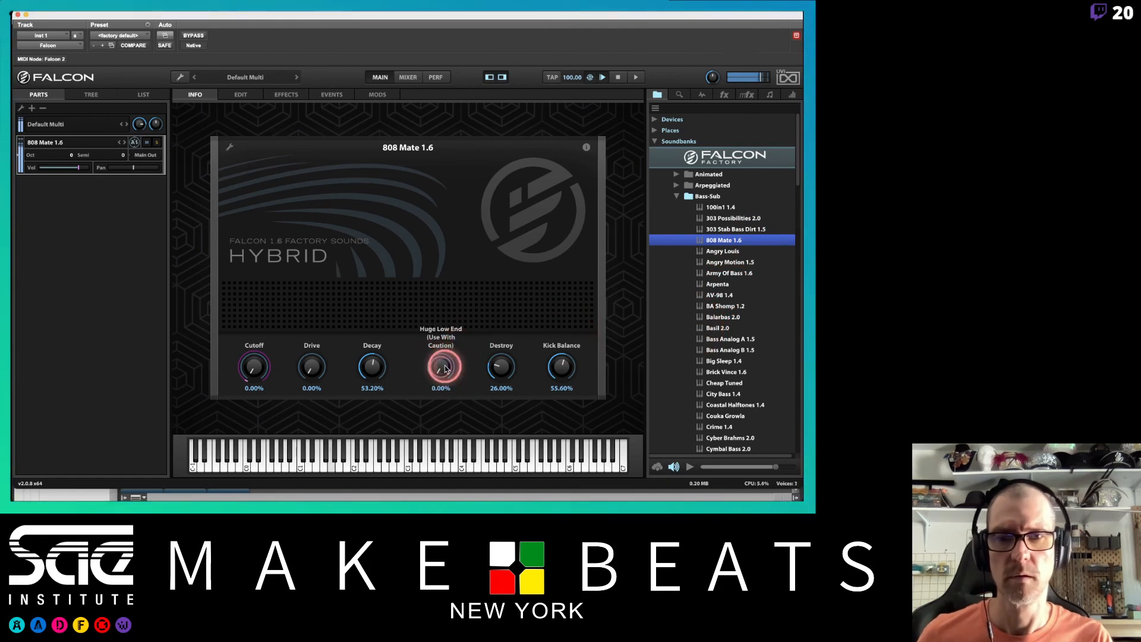
{"action": "left_click_drag", "start_coordinate": [445, 368], "coordinate": [462, 304]}
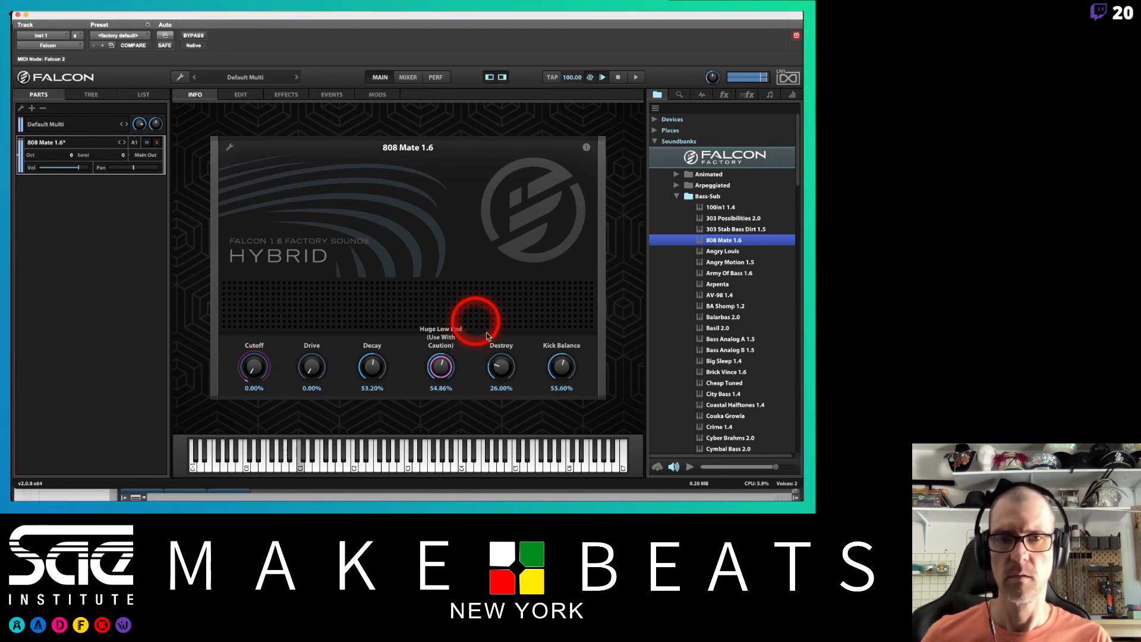
{"action": "left_click_drag", "start_coordinate": [565, 364], "coordinate": [550, 338]}
{"action": "left_click", "coordinate": [482, 380]}
{"action": "left_click_drag", "start_coordinate": [439, 372], "coordinate": [441, 395]}
{"action": "left_click_drag", "start_coordinate": [324, 364], "coordinate": [307, 410]}
{"action": "left_click", "coordinate": [357, 376]}
{"action": "left_click_drag", "start_coordinate": [357, 376], "coordinate": [364, 424]}
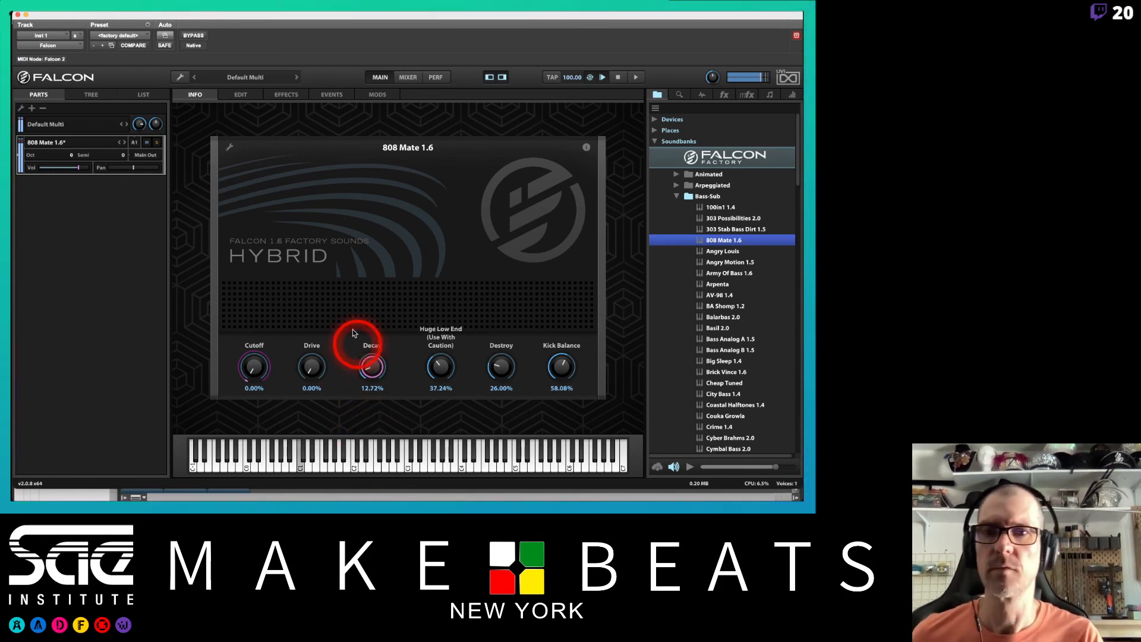
Examine the 808 Mate preset's macro edit mode and its program, keygroup and oscillator settings, and return to the Info page
{"action": "left_click", "coordinate": [231, 149]}
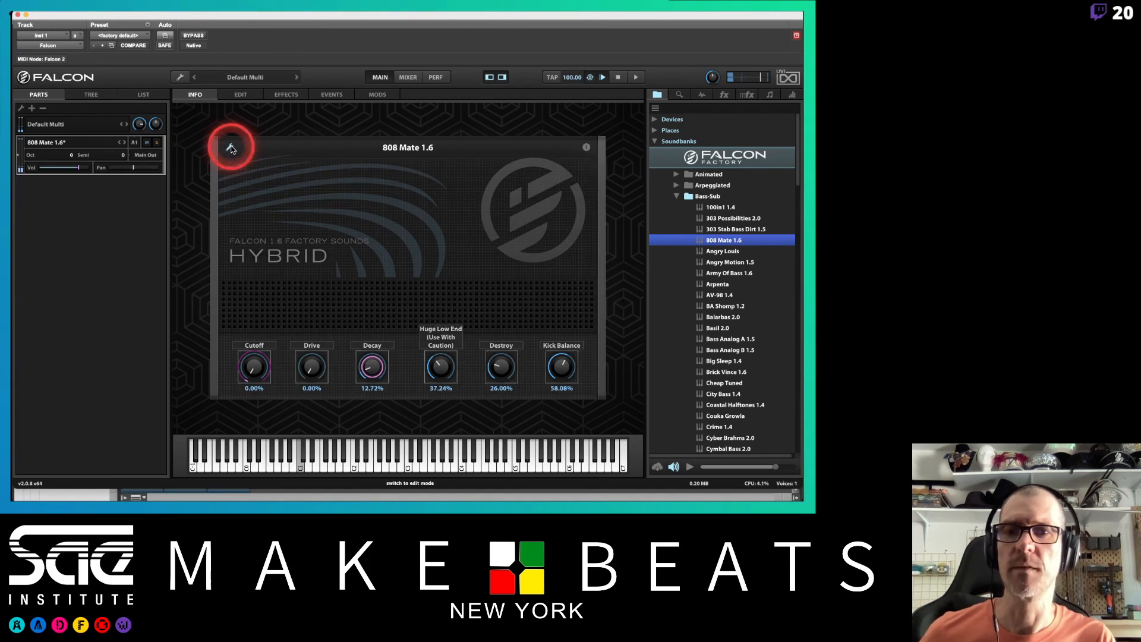
{"action": "left_click", "coordinate": [230, 146]}
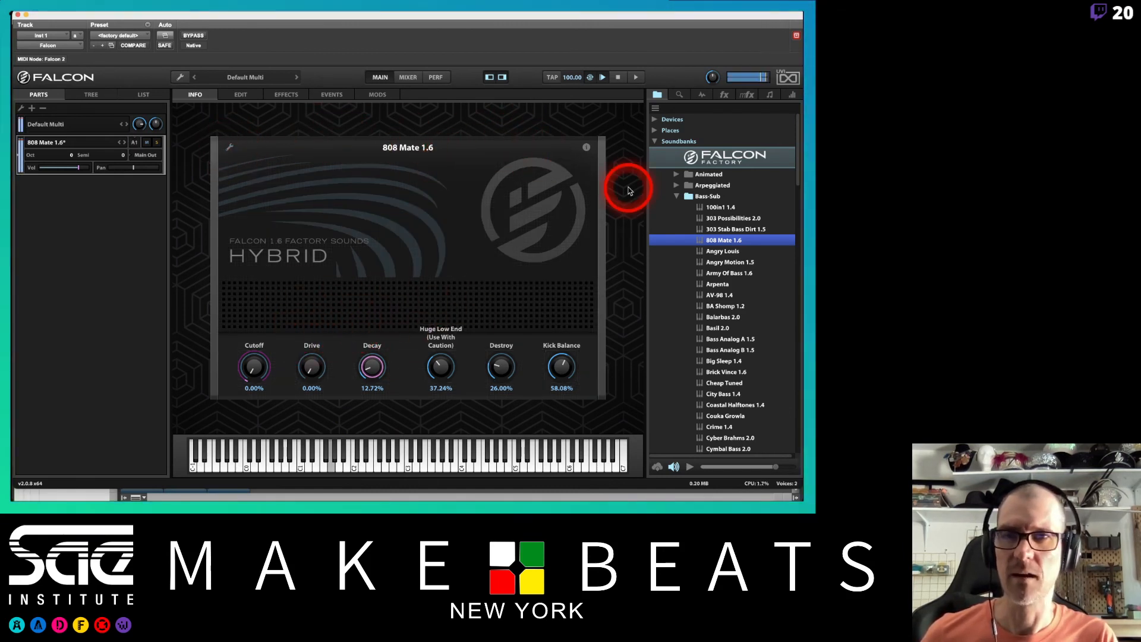
{"action": "left_click", "coordinate": [240, 96]}
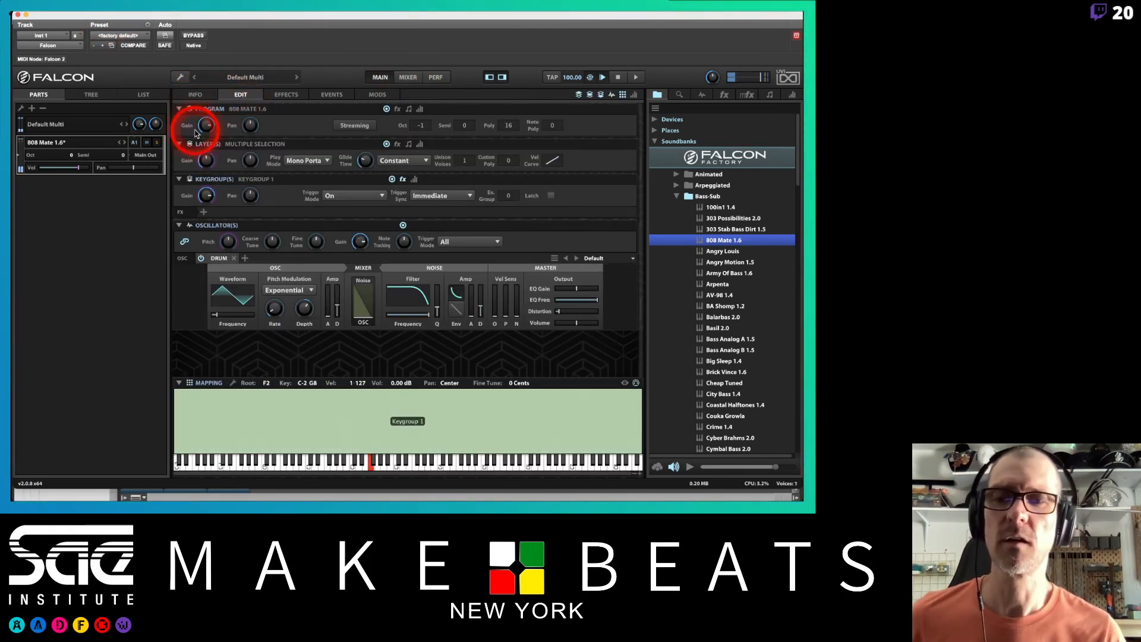
{"action": "left_click", "coordinate": [195, 95]}
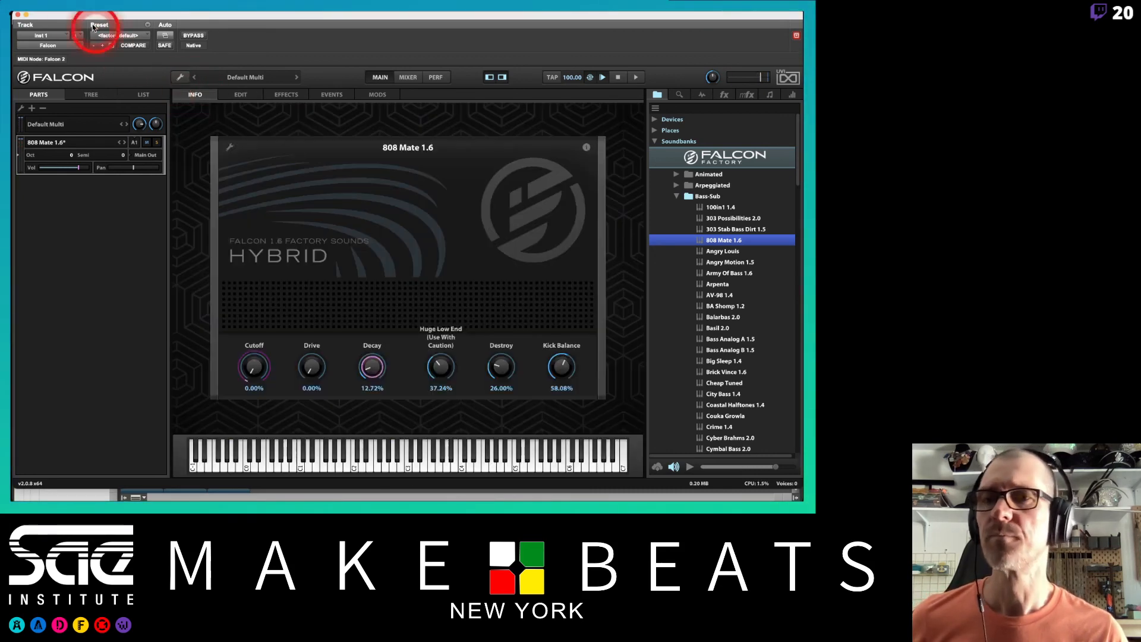
Close the Falcon plug-in window of Inst 1 and switch from the Mix window to the Edit window
{"action": "left_click", "coordinate": [22, 14]}
{"action": "left_click", "coordinate": [22, 15]}
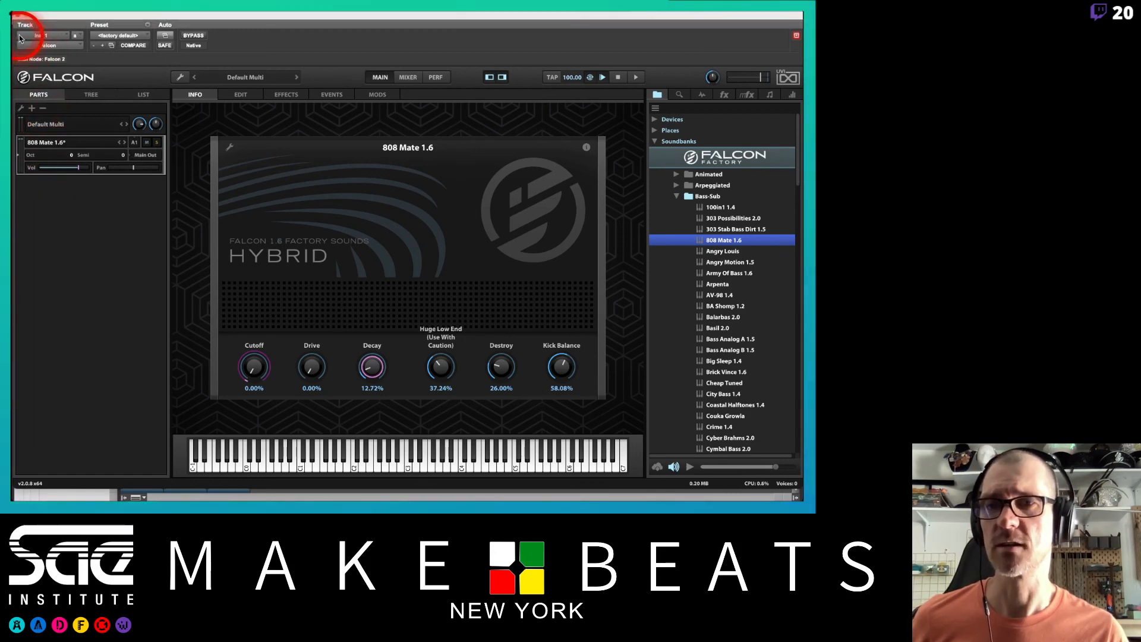
{"action": "left_click", "coordinate": [48, 24]}
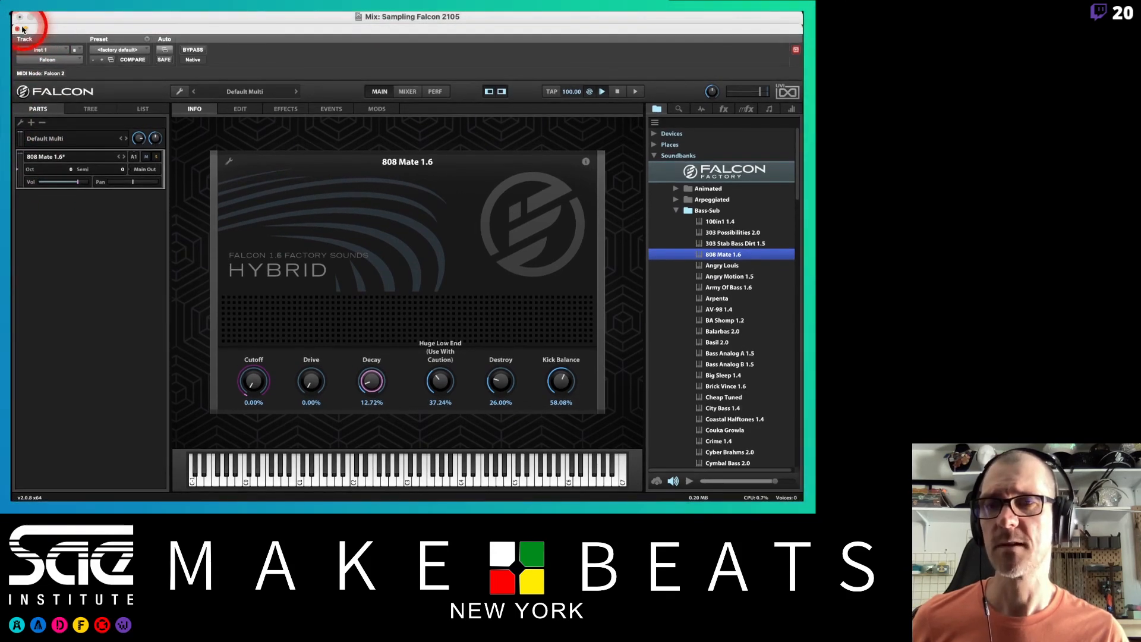
{"action": "left_click", "coordinate": [18, 29]}
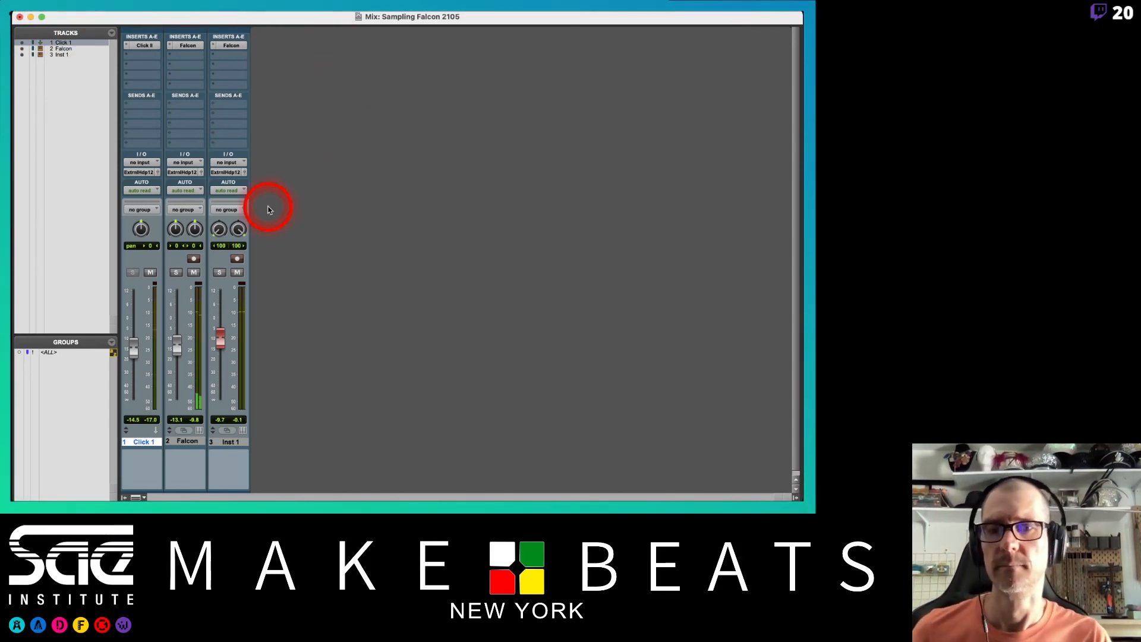
{"action": "key", "text": "super+equal"}
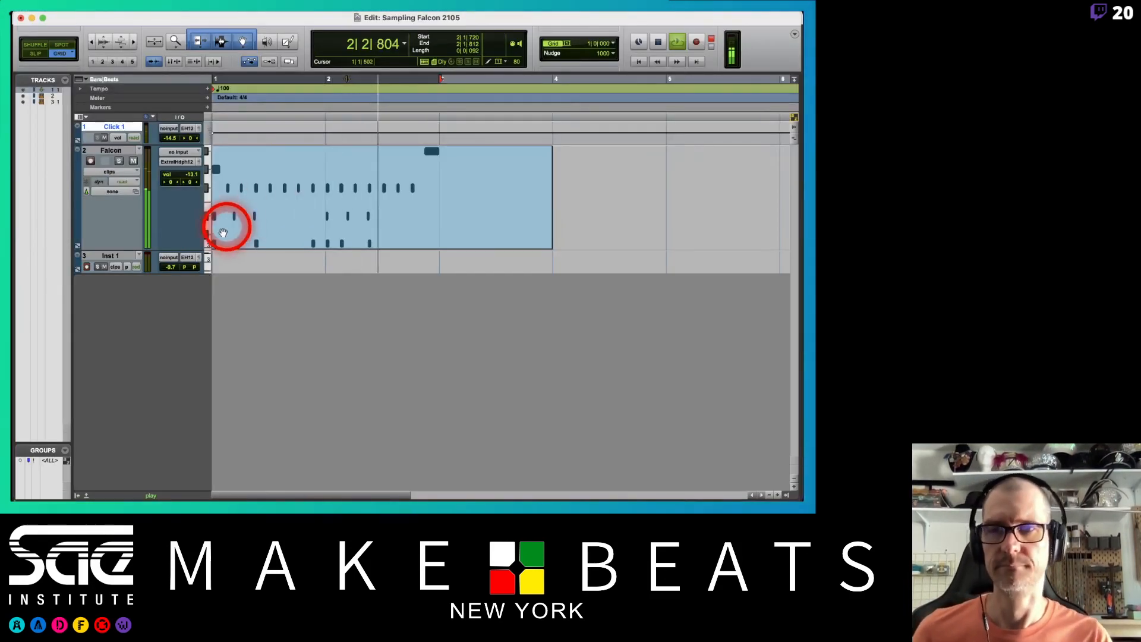
Enlarge the Inst 1 track's height and record a three-note 808 bass line over the two-bar drum loop
{"action": "left_click", "coordinate": [208, 263]}
{"action": "left_click", "coordinate": [215, 275]}
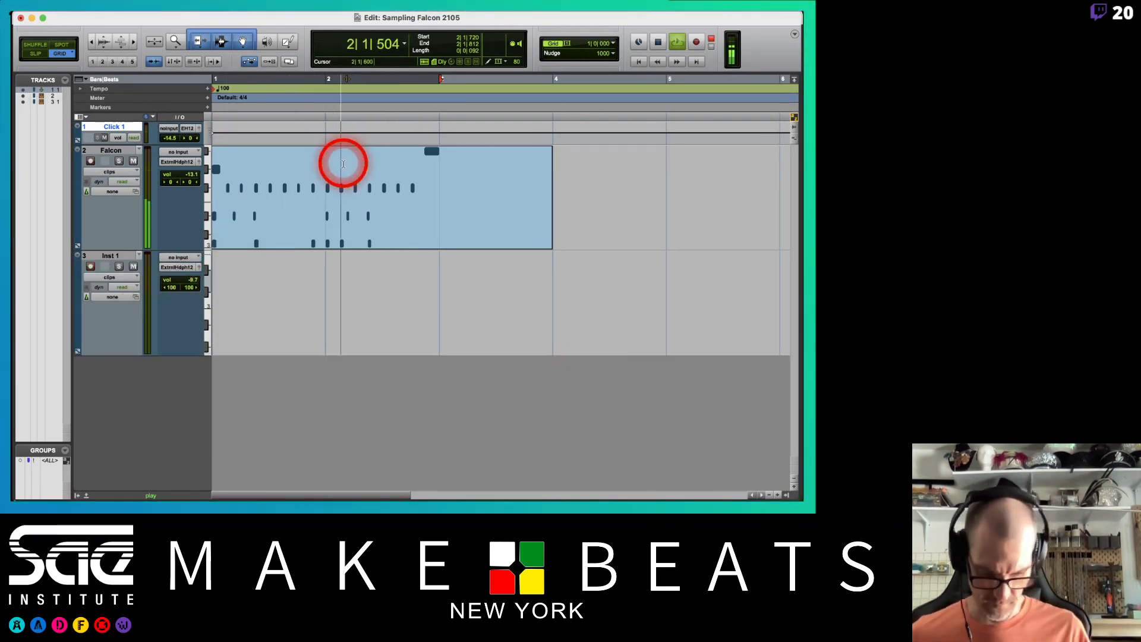
{"action": "key", "text": "super+space"}
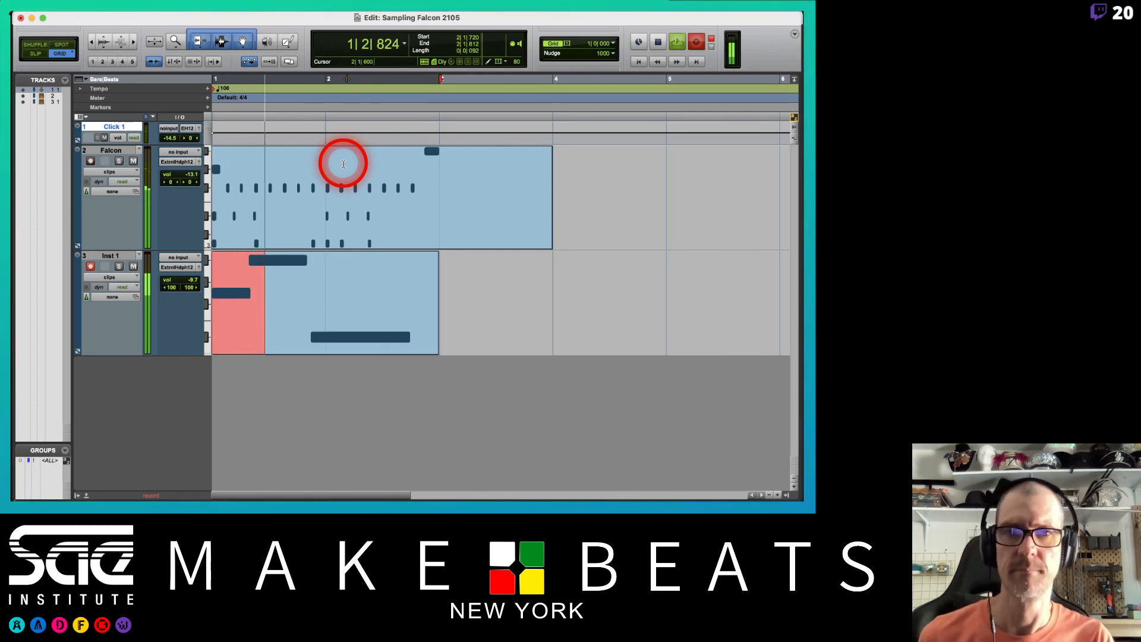
Open the recorded bass clip in the MIDI Editor, move its second note to start at 1|2|480, and return to the Edit window
{"action": "double_click", "coordinate": [303, 344]}
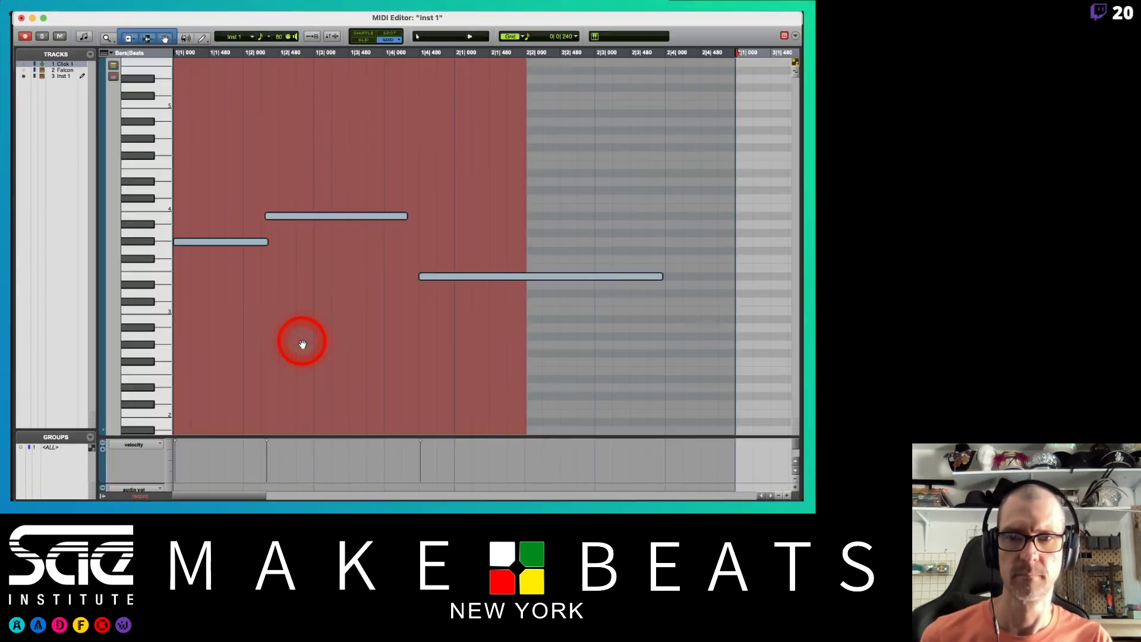
{"action": "left_click", "coordinate": [300, 202]}
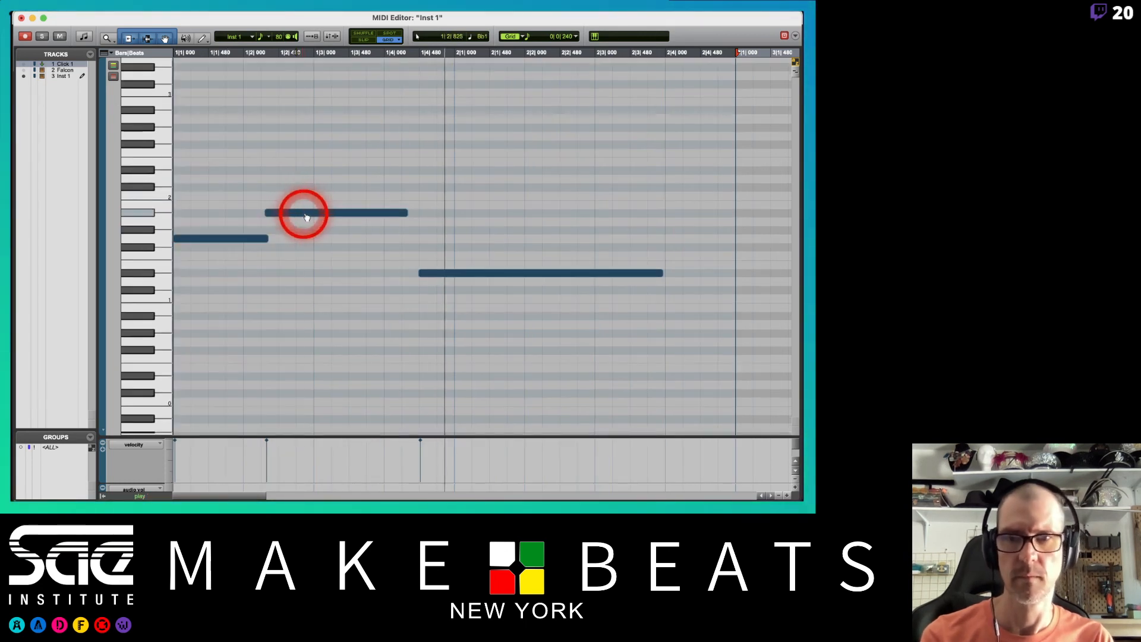
{"action": "left_click_drag", "start_coordinate": [303, 214], "coordinate": [319, 219]}
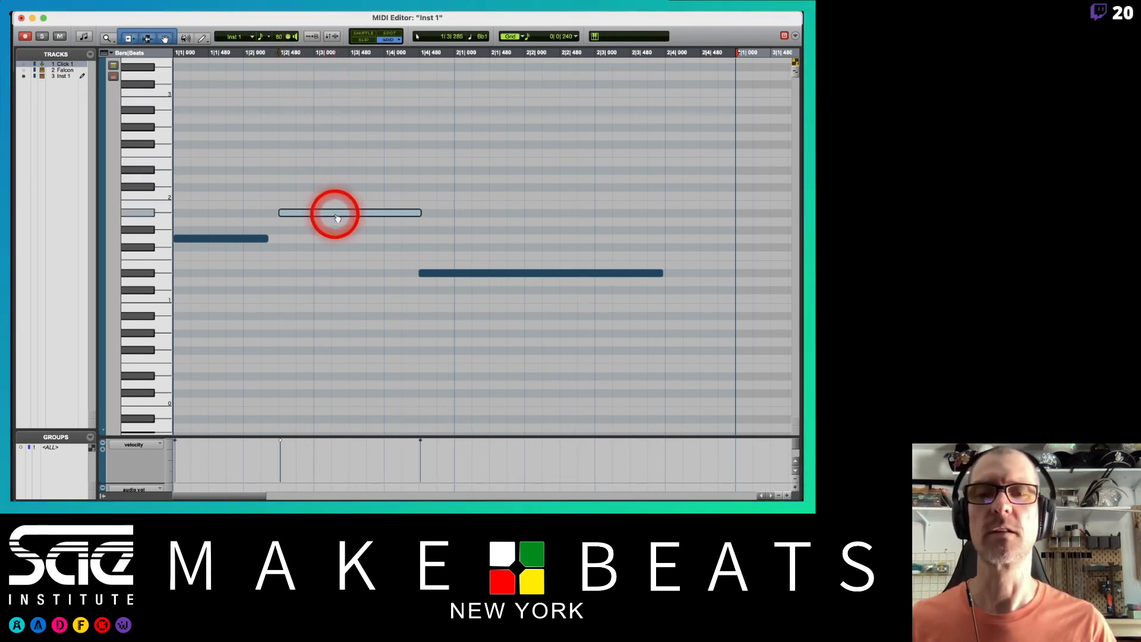
{"action": "mouse_move", "coordinate": [332, 215]}
{"action": "left_mouse_down"}
{"action": "mouse_move", "coordinate": [326, 188]}
{"action": "mouse_move", "coordinate": [329, 217]}
{"action": "left_mouse_up"}
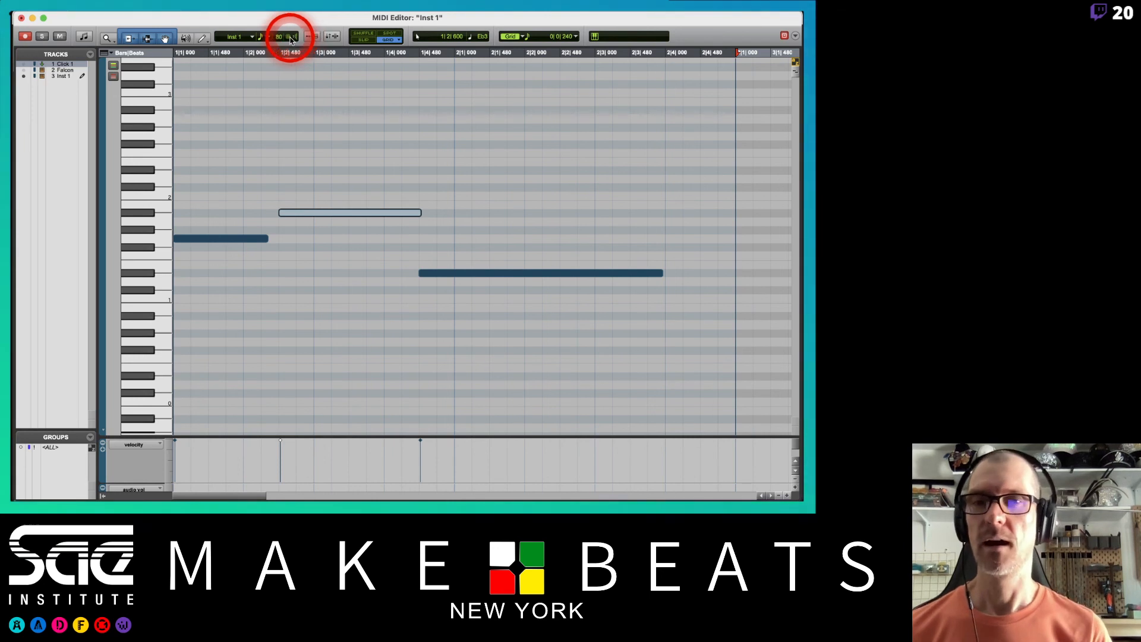
{"action": "key", "text": "ctrl+equal"}
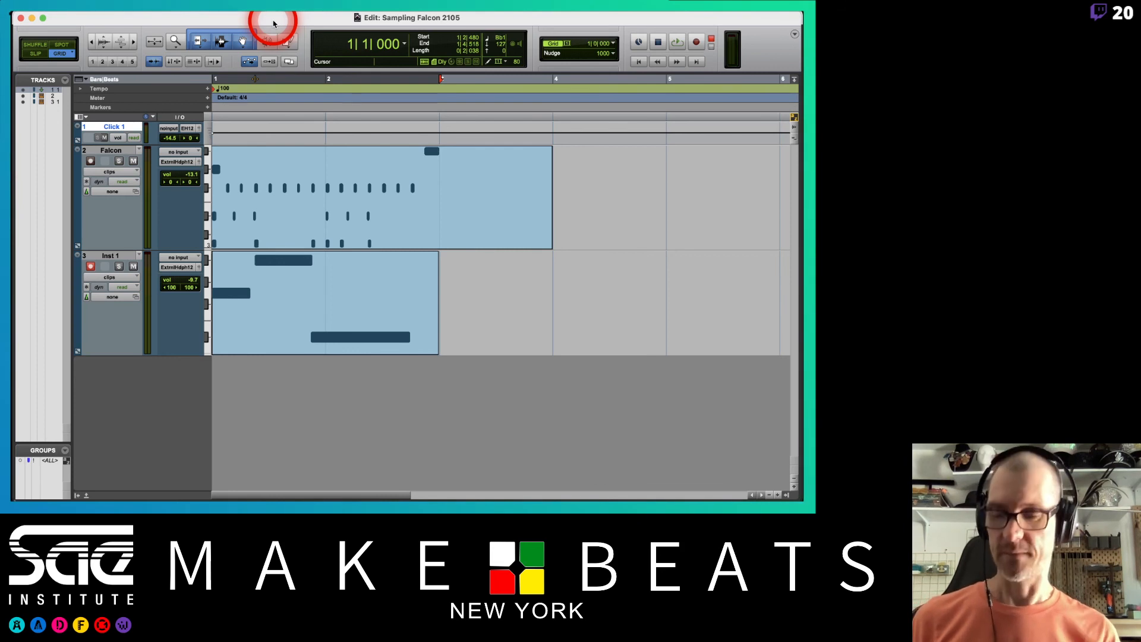
{"action": "key", "text": "super+Tab"}
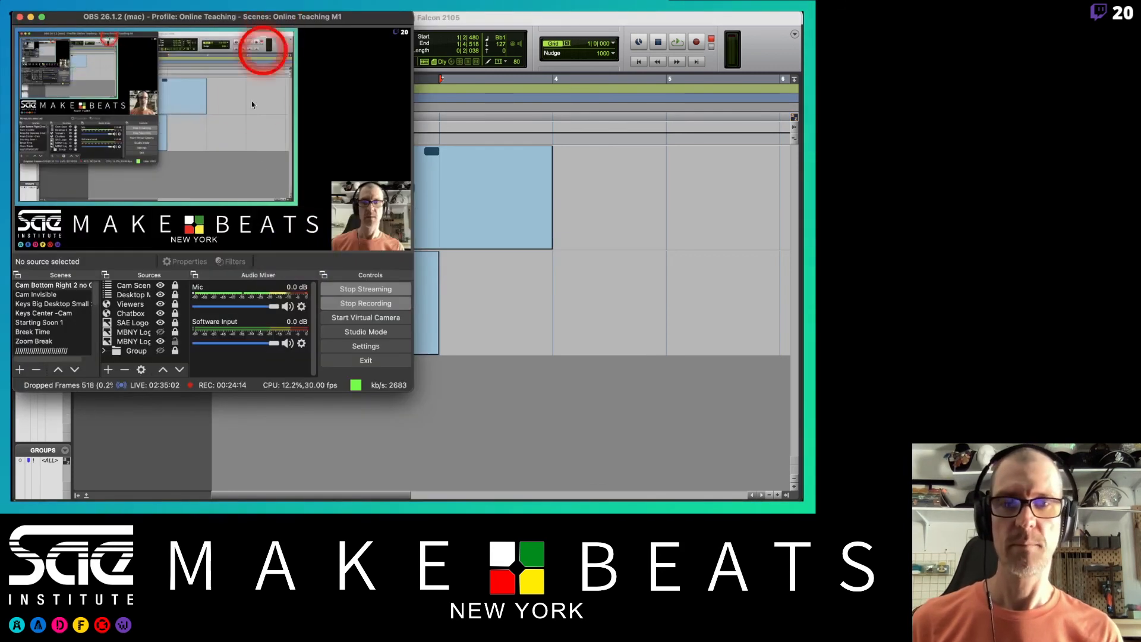